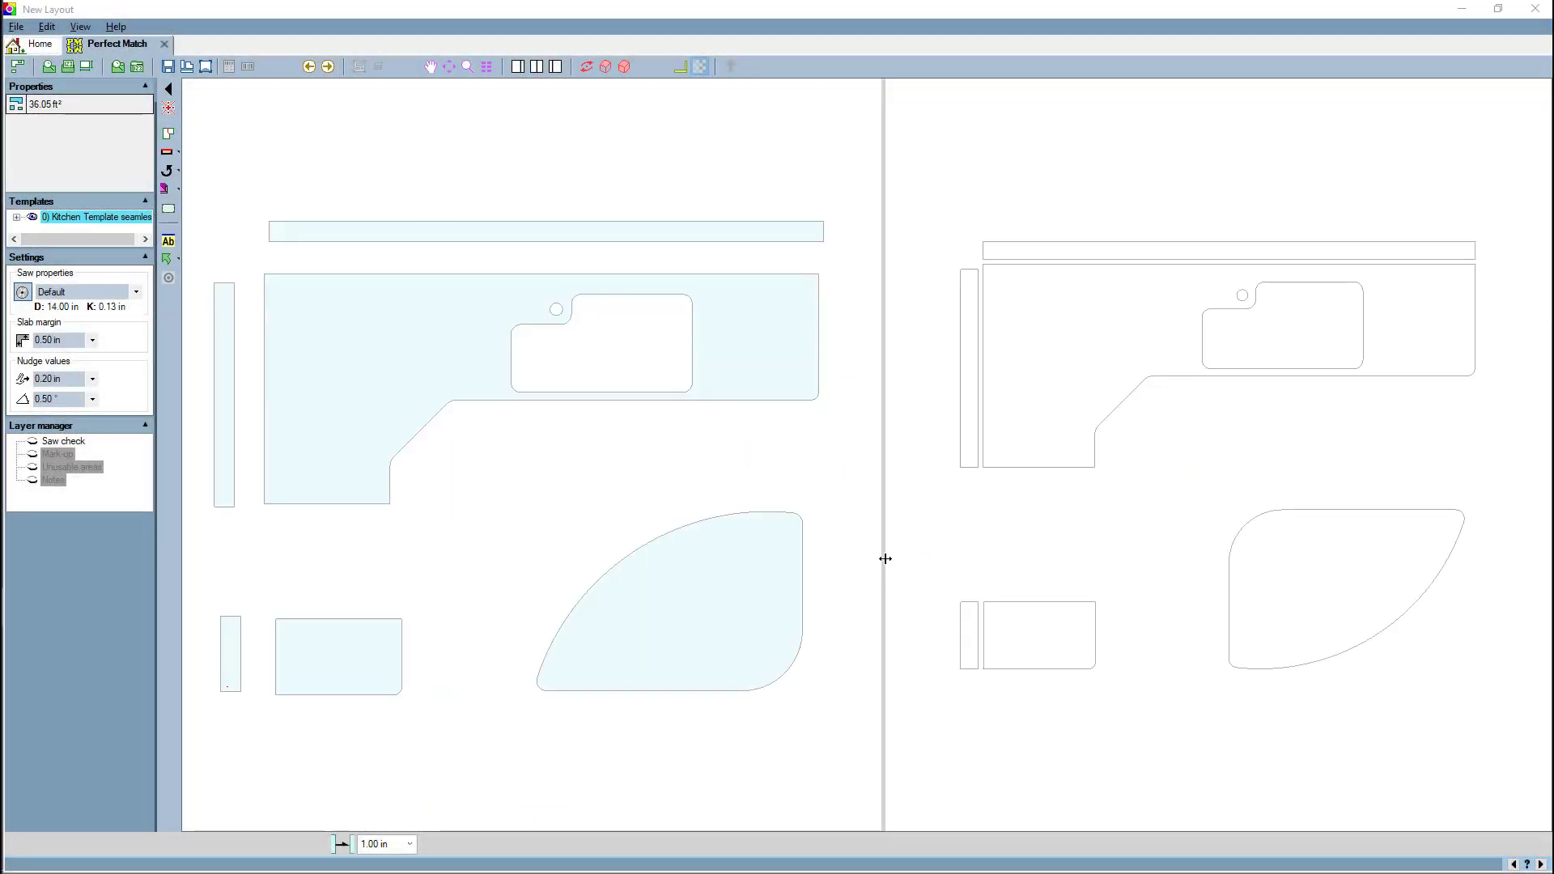
Collapse the right-hand preview pane so the kitchen countertop layout fills the work area
{"action": "left_click_drag", "start_coordinate": [885, 559], "coordinate": [1530, 548]}
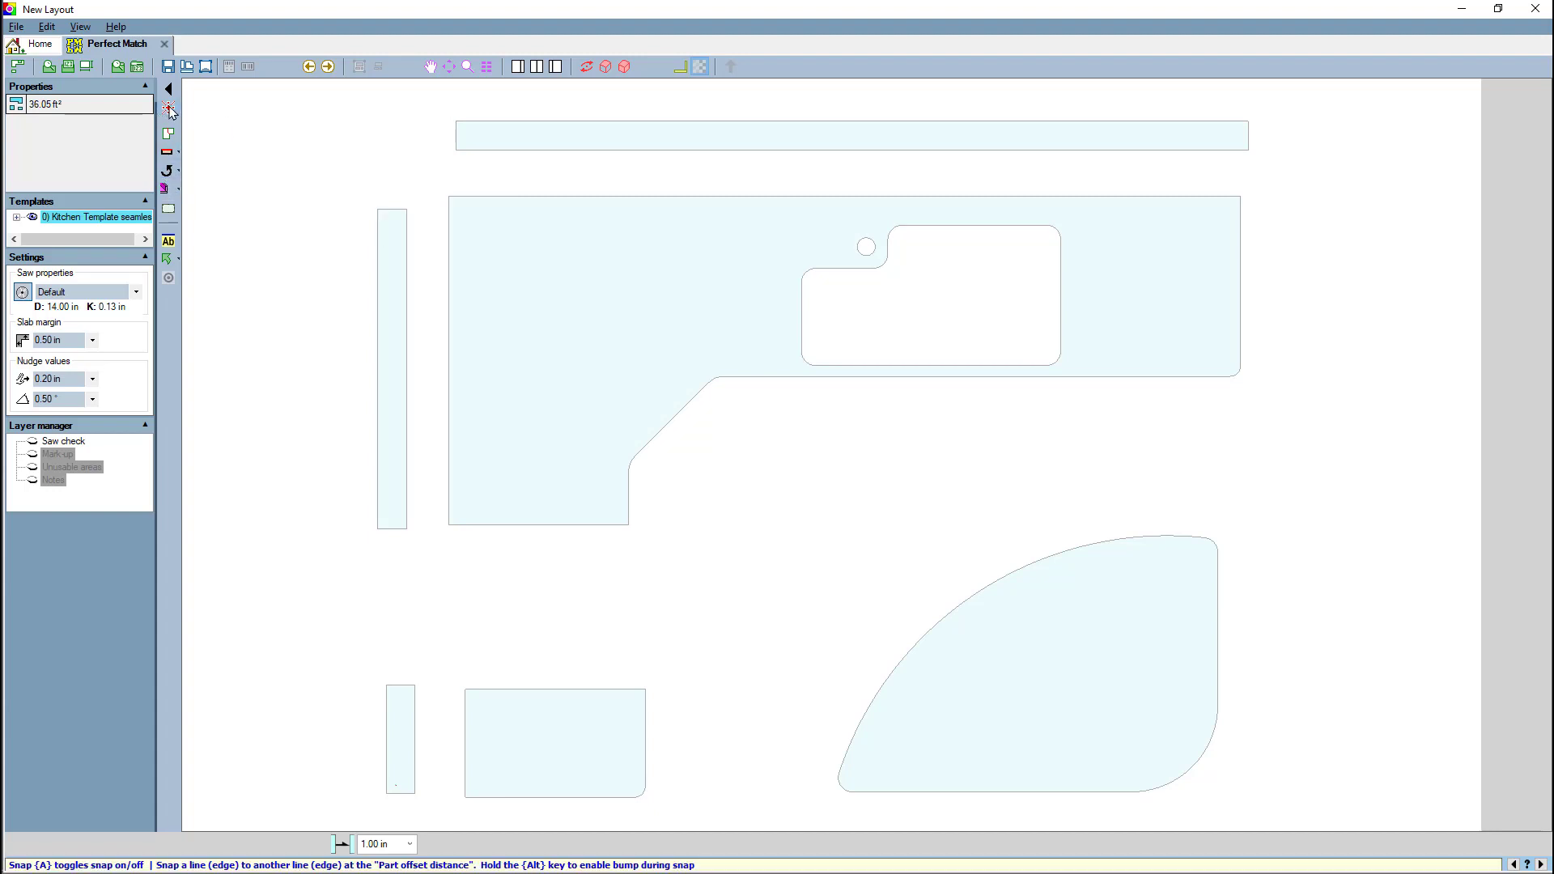
Use the Horizontal transformation to level the small rectangle's side edge
{"action": "left_click", "coordinate": [165, 158]}
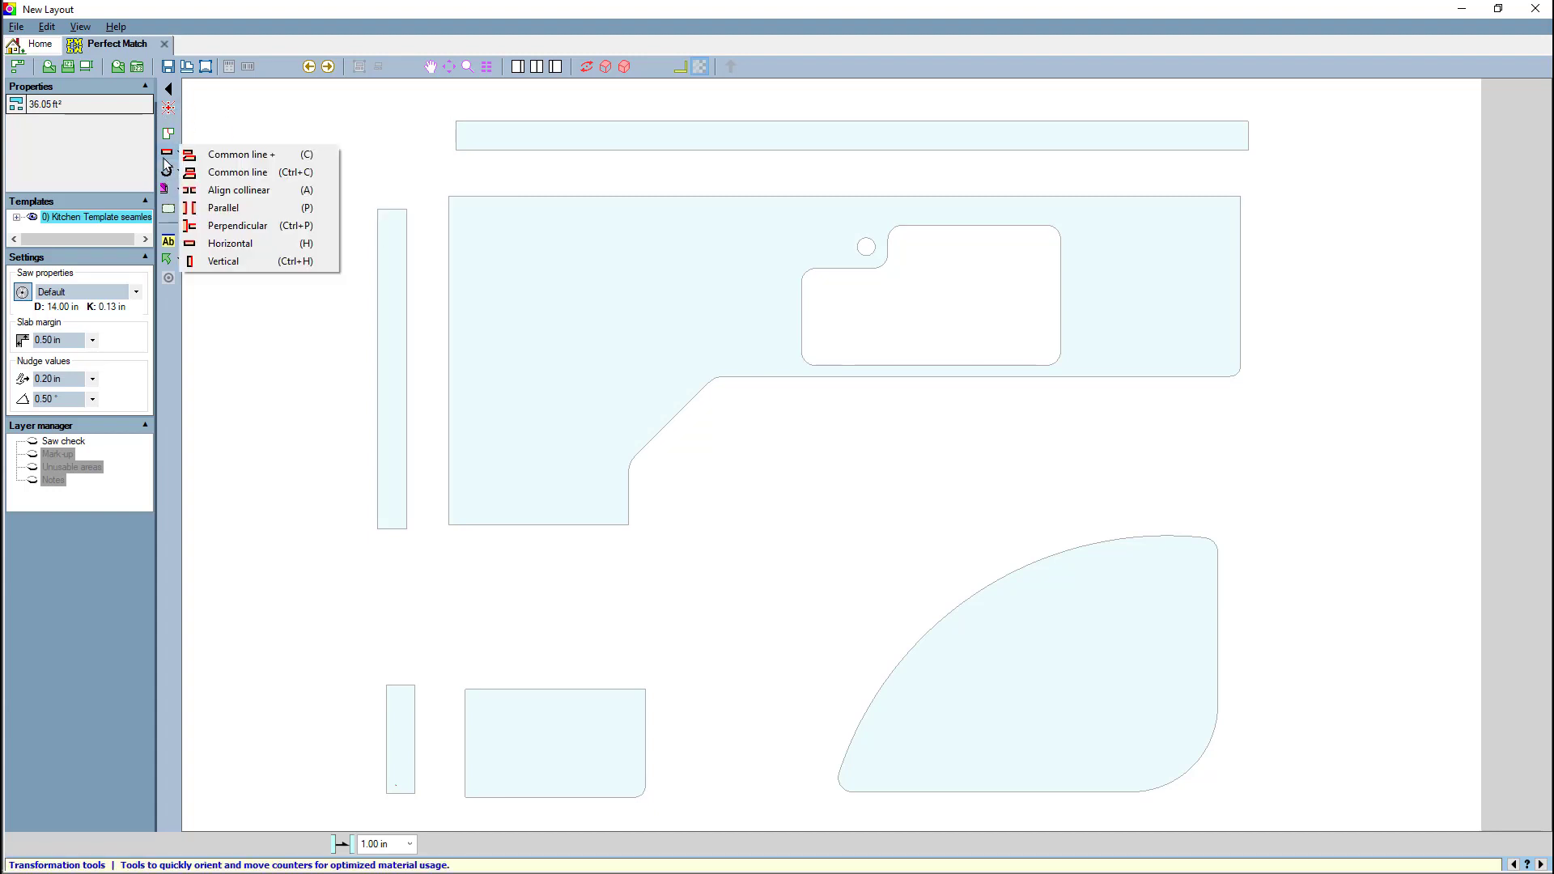
{"action": "left_click", "coordinate": [166, 161]}
{"action": "left_click", "coordinate": [168, 155]}
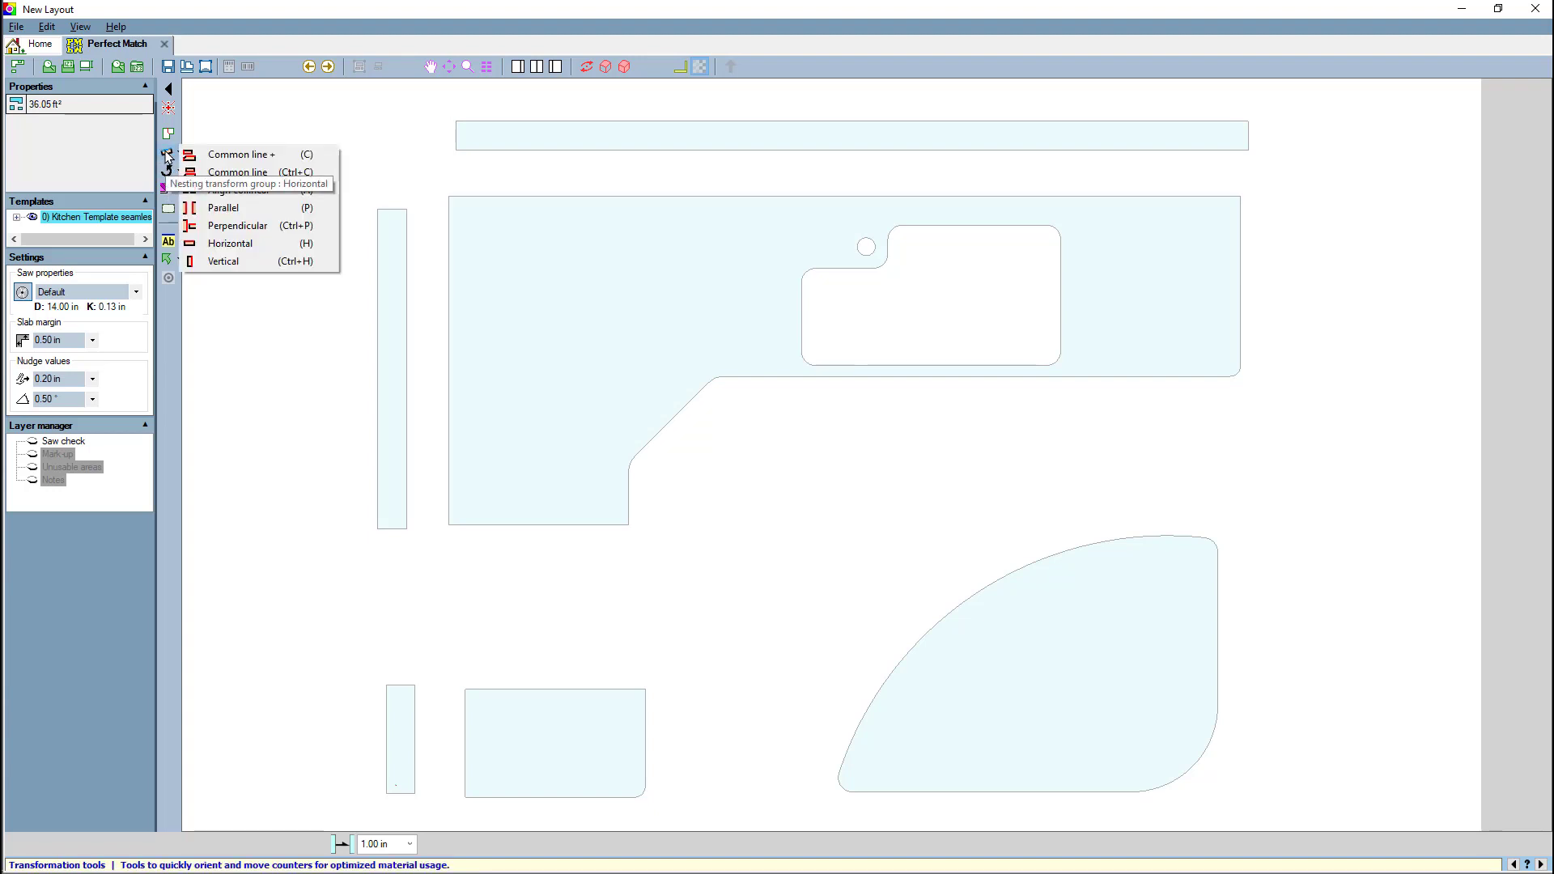
{"action": "left_click", "coordinate": [243, 246]}
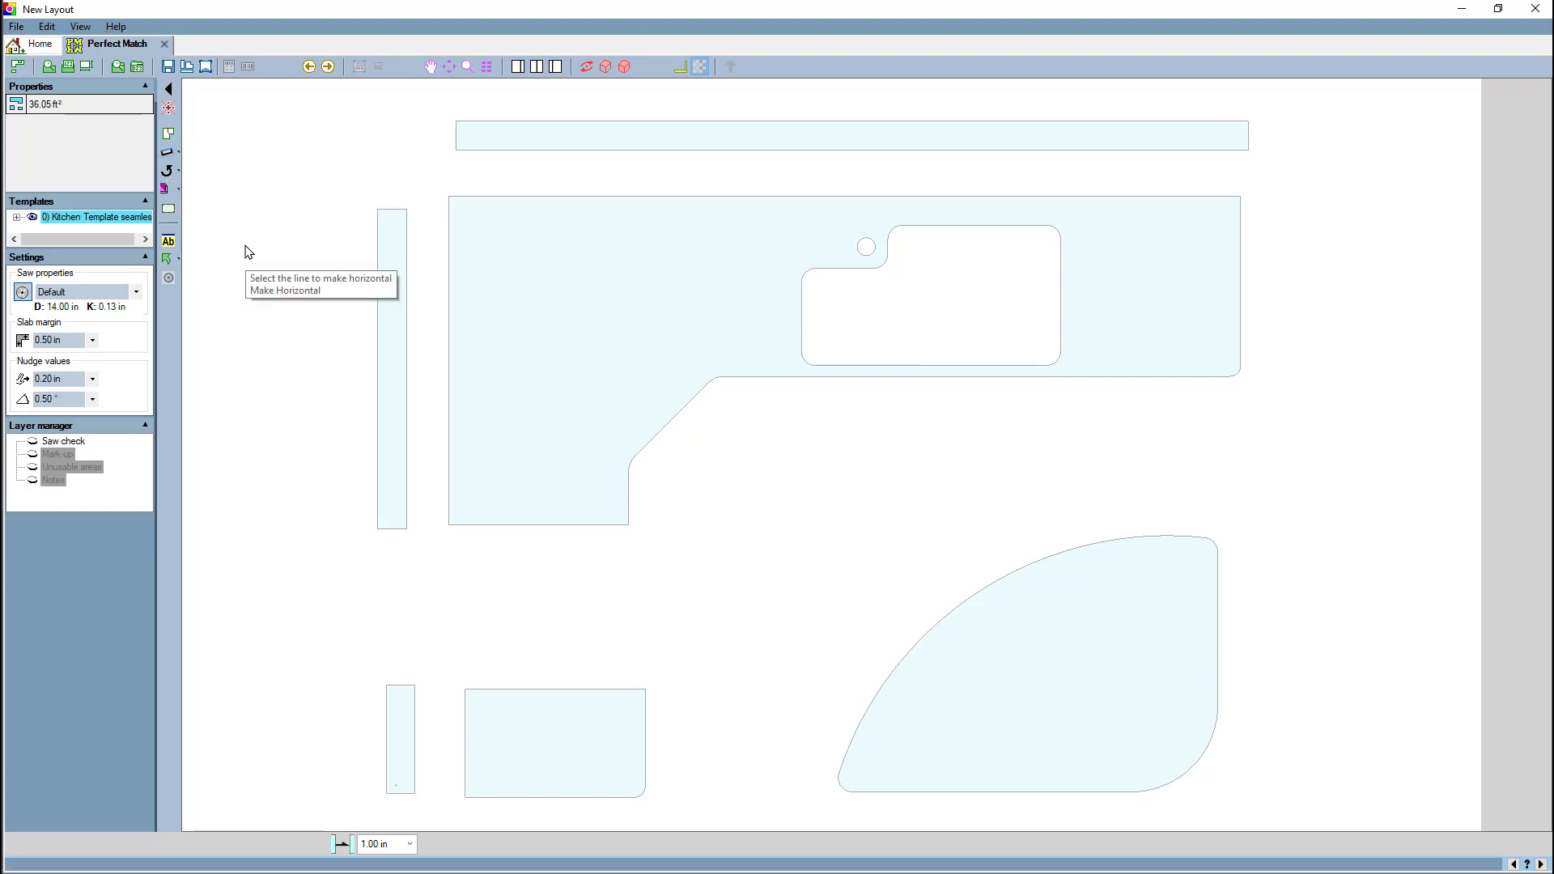
{"action": "left_click", "coordinate": [645, 741]}
{"action": "left_click", "coordinate": [611, 728]}
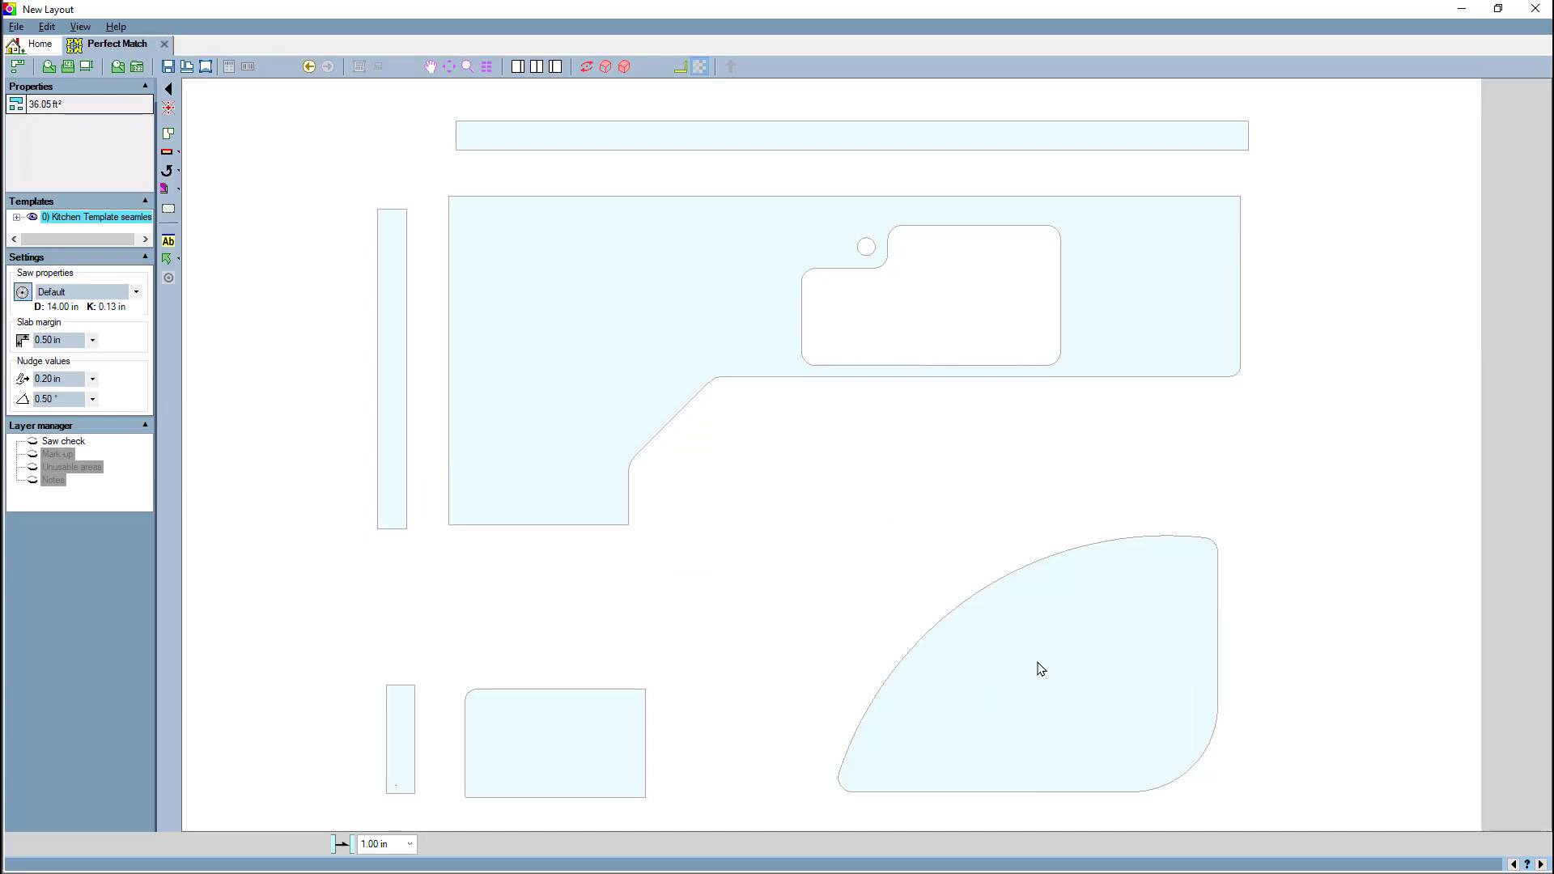
With Snap enabled, move the curved fan piece under the countertop and snap it to the bottom edge
{"action": "left_click_drag", "start_coordinate": [1041, 669], "coordinate": [982, 606]}
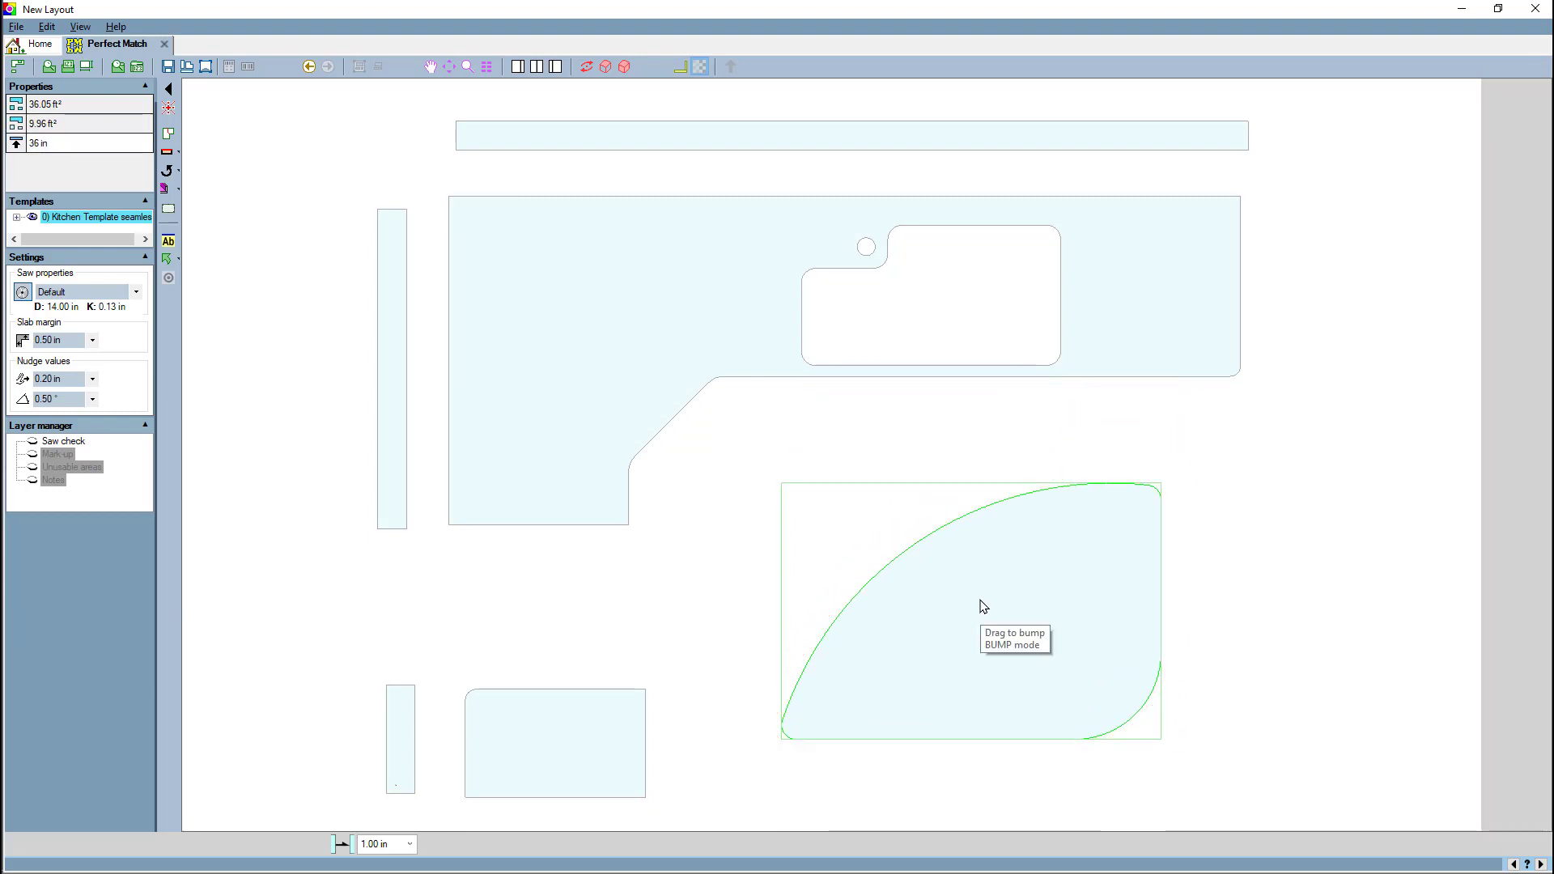
{"action": "left_click", "coordinate": [170, 110]}
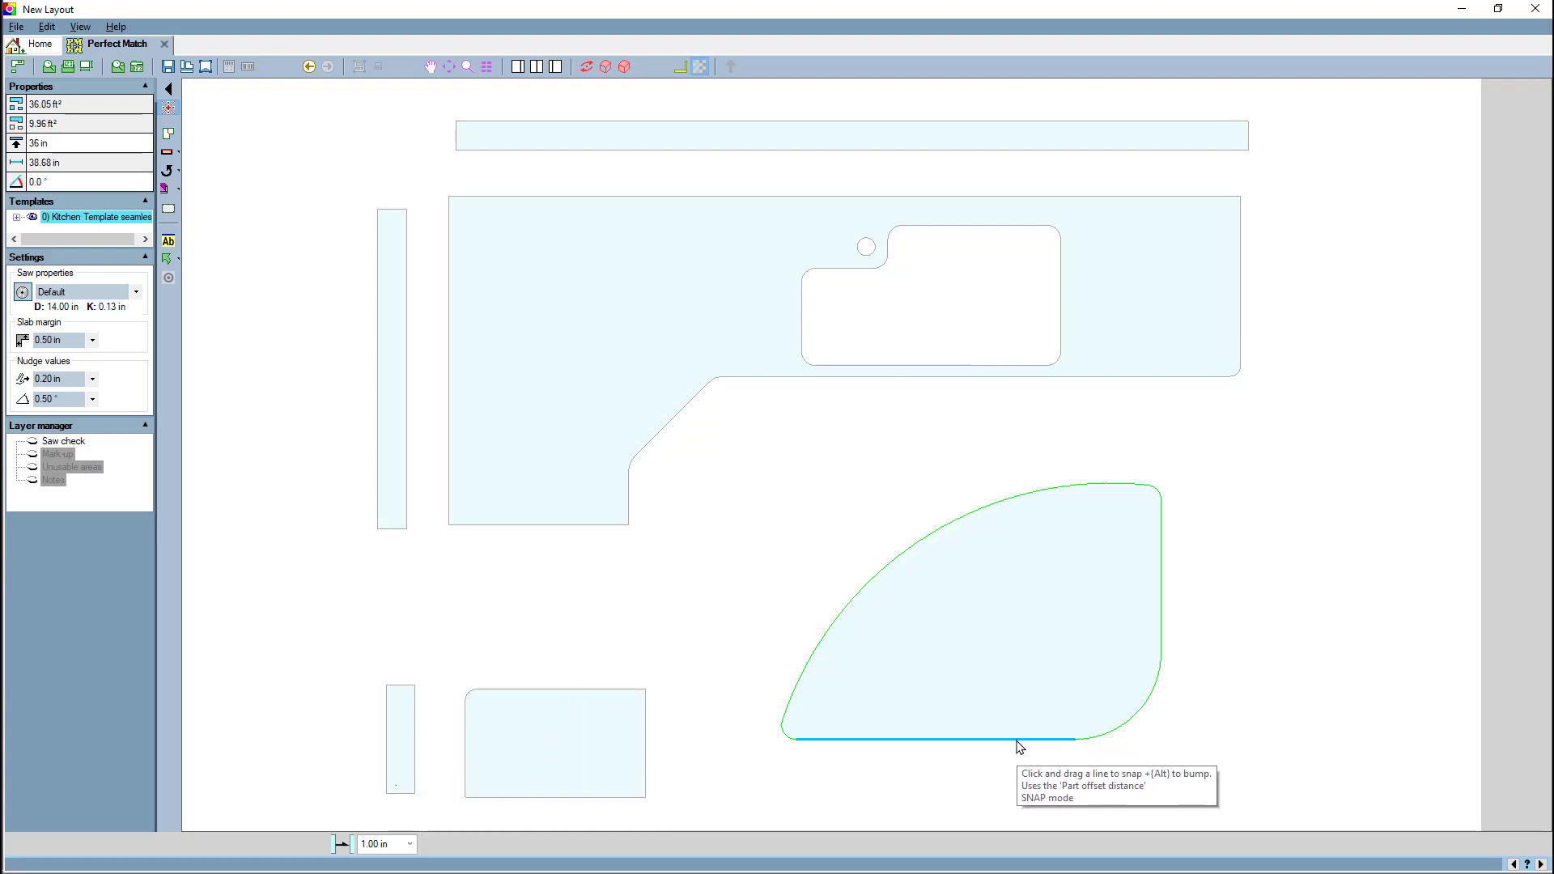
{"action": "left_click_drag", "start_coordinate": [1018, 739], "coordinate": [991, 430]}
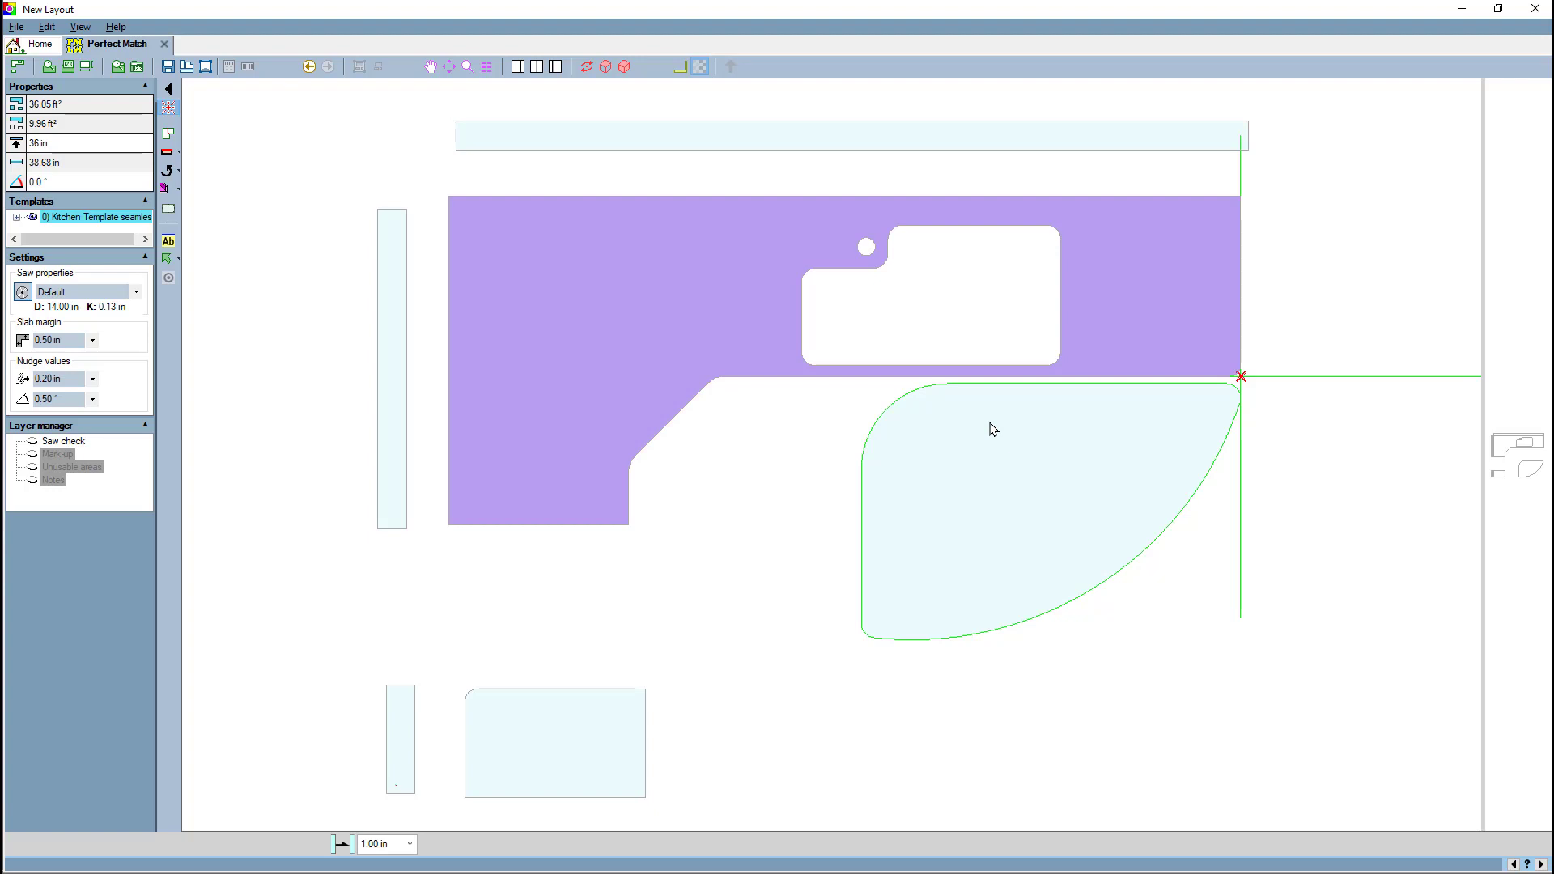
{"action": "mouse_move", "coordinate": [990, 429]}
{"action": "left_mouse_down"}
{"action": "mouse_move", "coordinate": [902, 427]}
{"action": "mouse_move", "coordinate": [998, 429]}
{"action": "left_mouse_up"}
{"action": "left_click_drag", "start_coordinate": [944, 433], "coordinate": [874, 381]}
Move the curved piece down, then rotate the large countertop along a guide and drop it
{"action": "left_click_drag", "start_coordinate": [937, 486], "coordinate": [963, 579]}
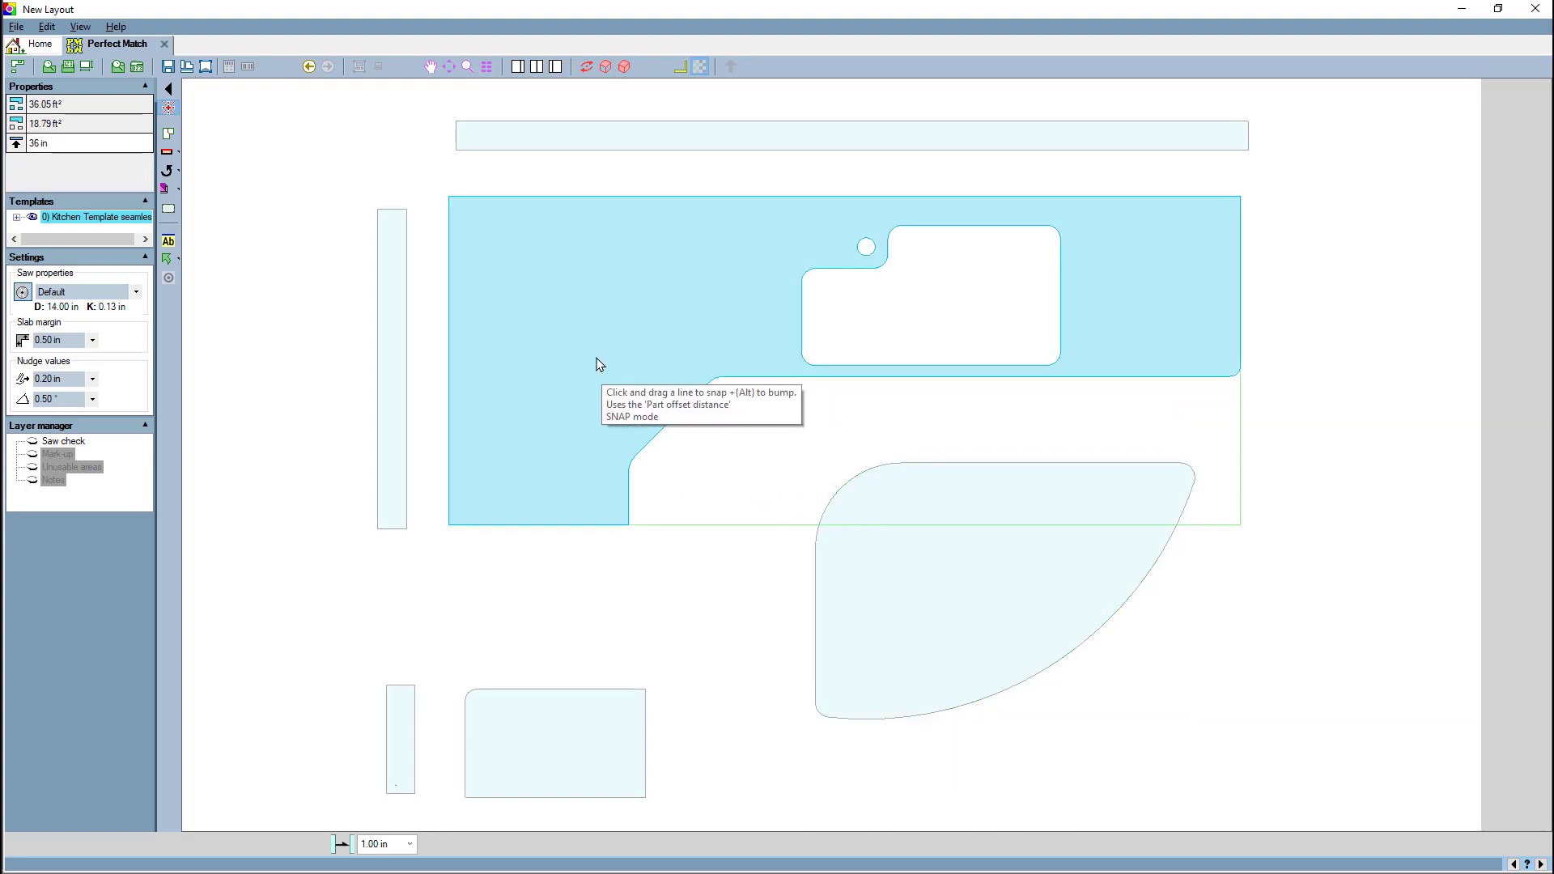
{"action": "left_click_drag", "start_coordinate": [572, 357], "coordinate": [656, 437]}
{"action": "left_click", "coordinate": [1149, 482]}
Snap the curved piece's top edge tight against the countertop's lower edge
{"action": "left_click_drag", "start_coordinate": [1100, 468], "coordinate": [833, 446]}
{"action": "left_click_drag", "start_coordinate": [1134, 391], "coordinate": [581, 546]}
{"action": "scroll", "coordinate": [790, 487], "scroll_direction": "down", "scroll_amount": 1}
{"action": "scroll", "coordinate": [789, 487], "scroll_direction": "down", "scroll_amount": 1}
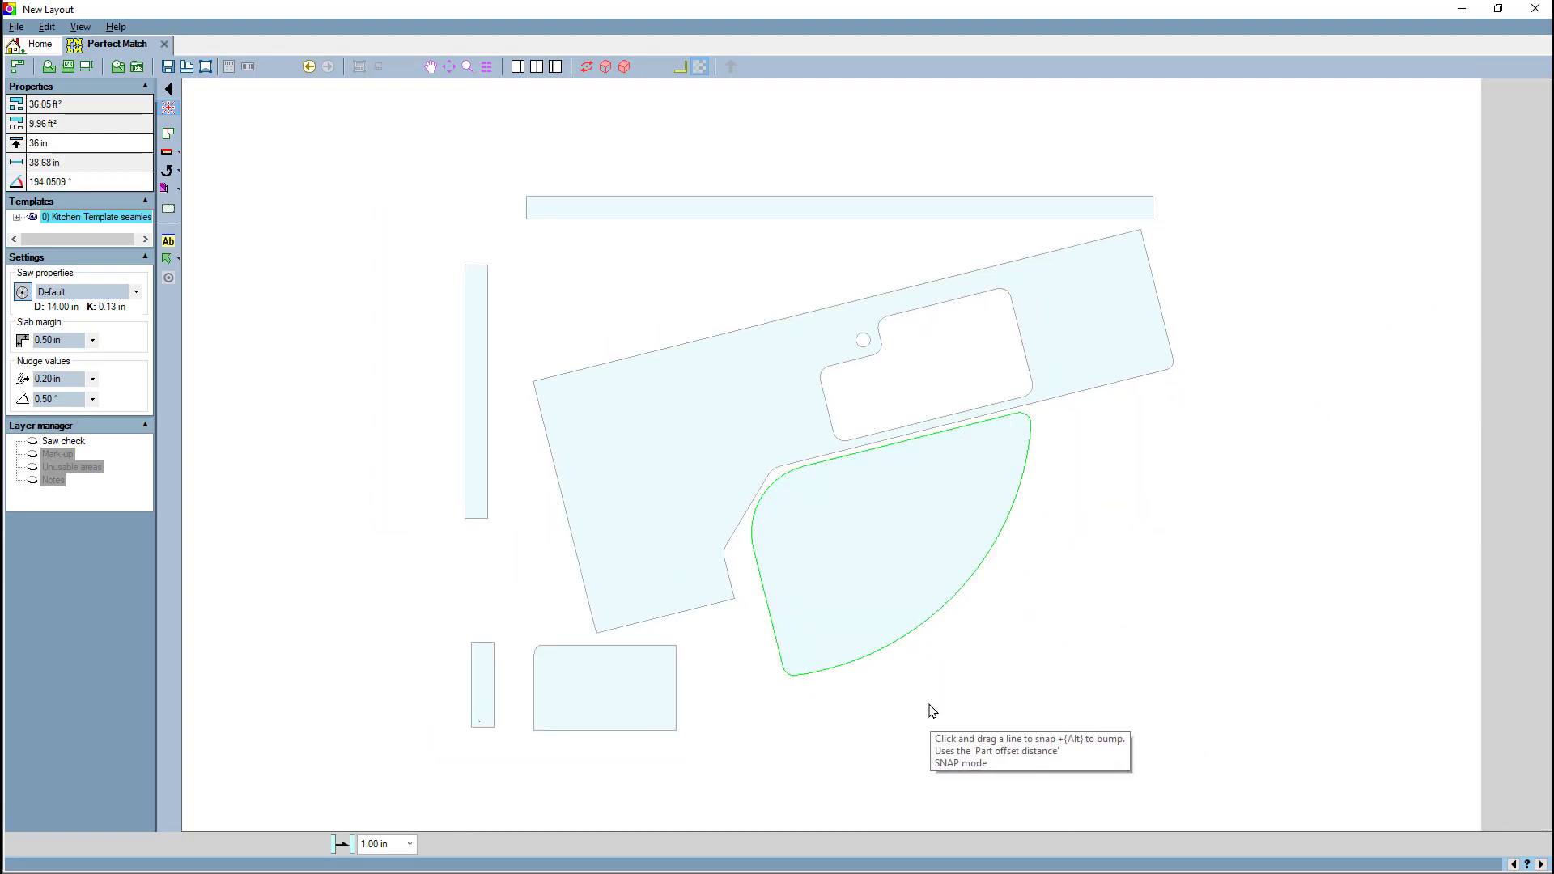
{"action": "left_click", "coordinate": [703, 484]}
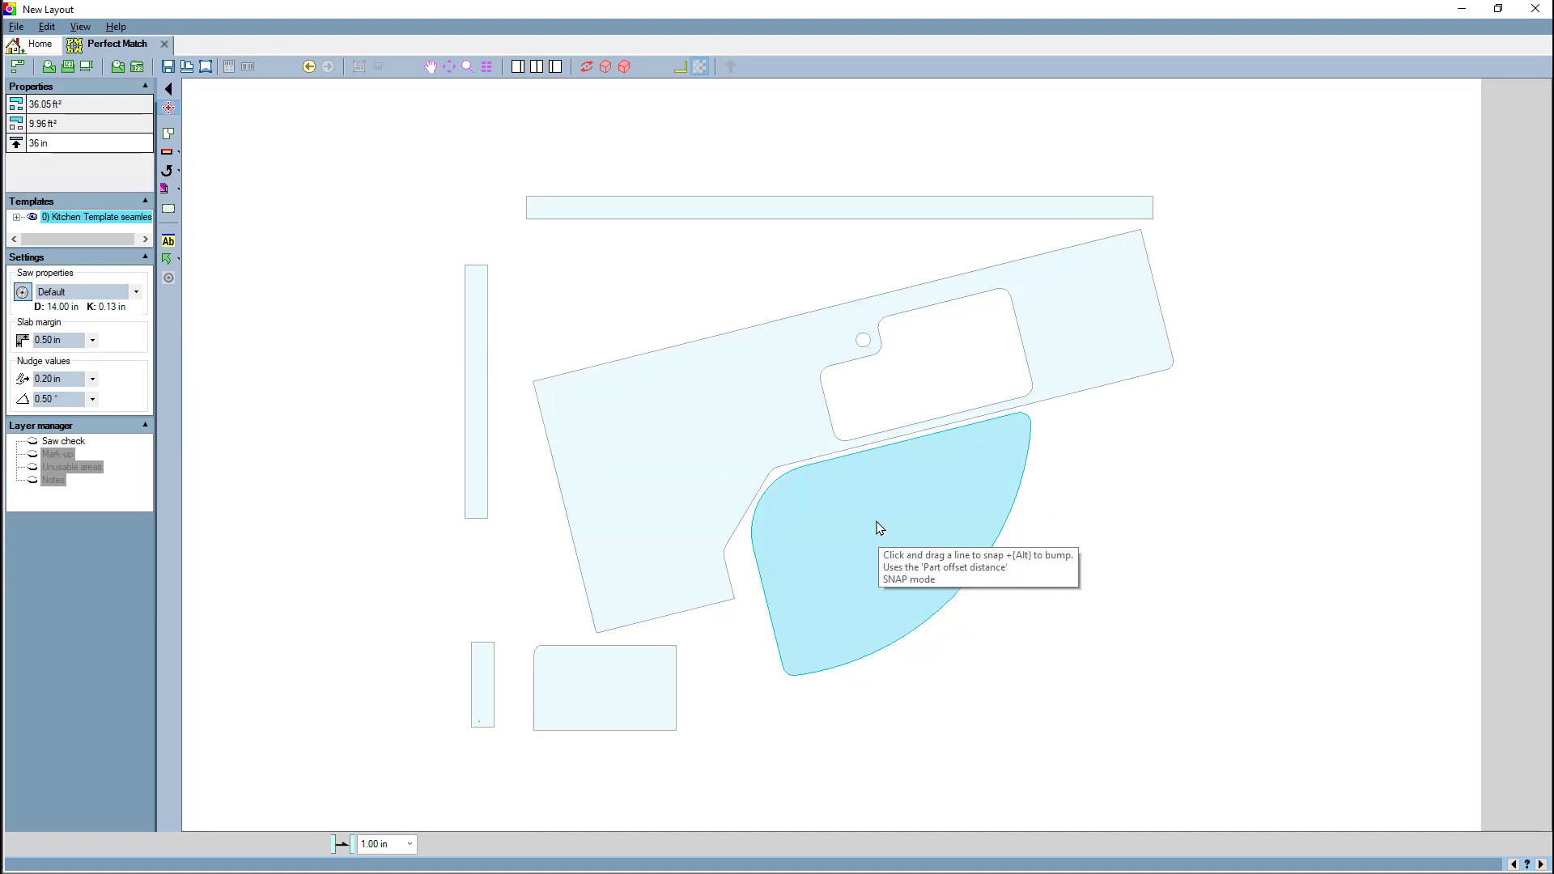
Move the fan piece aside and set Part offset distance to 4.00 in
{"action": "left_click", "coordinate": [942, 553]}
{"action": "left_click_drag", "start_coordinate": [942, 553], "coordinate": [1141, 575]}
{"action": "left_click", "coordinate": [821, 618]}
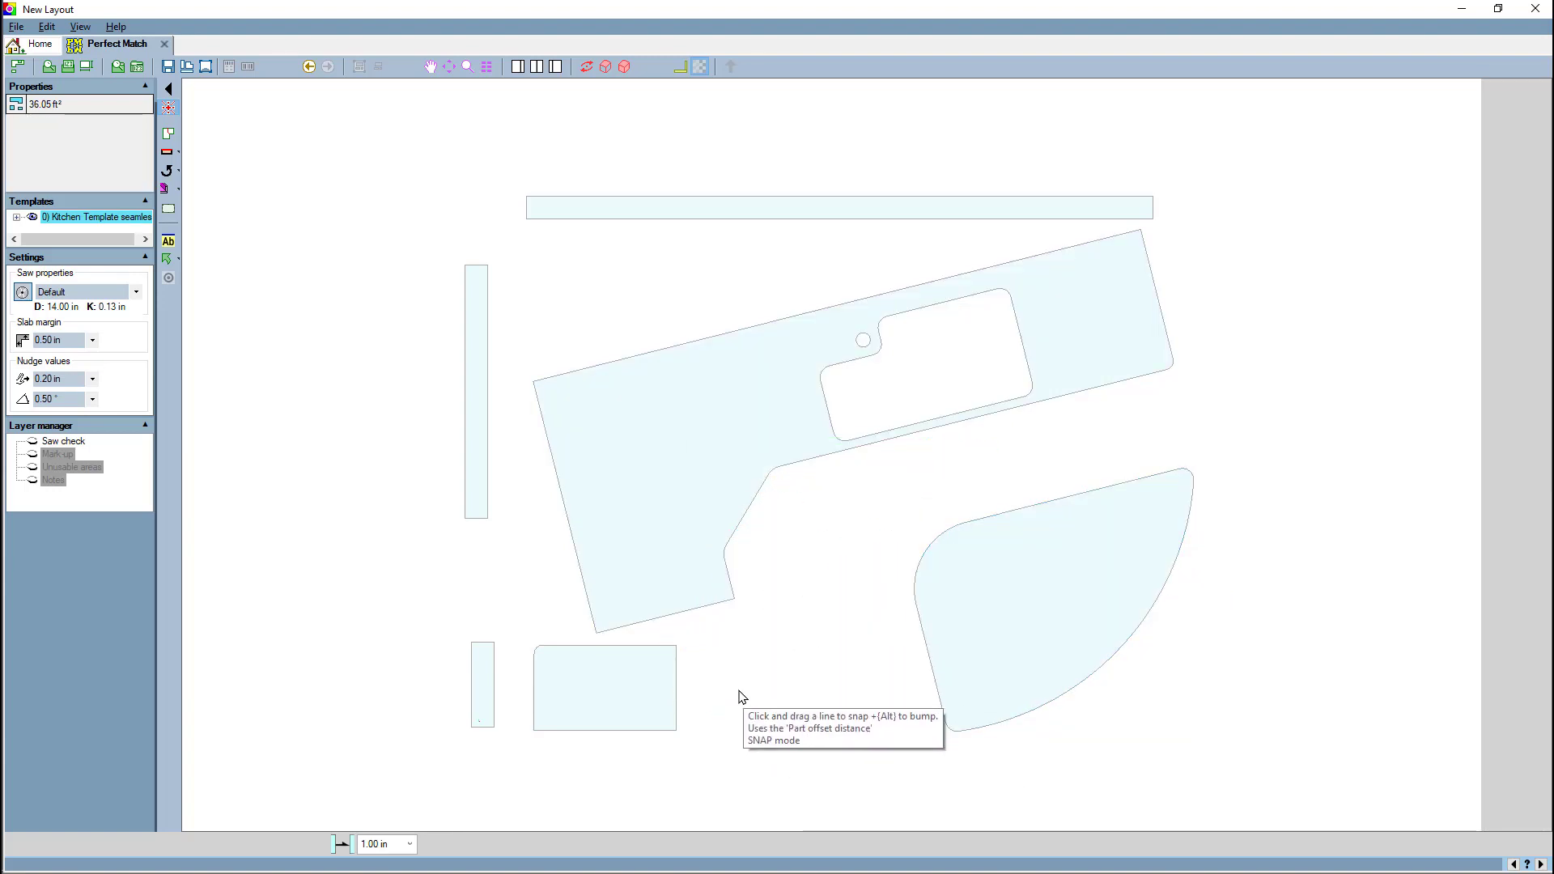
{"action": "left_click", "coordinate": [410, 844]}
{"action": "left_click", "coordinate": [398, 801]}
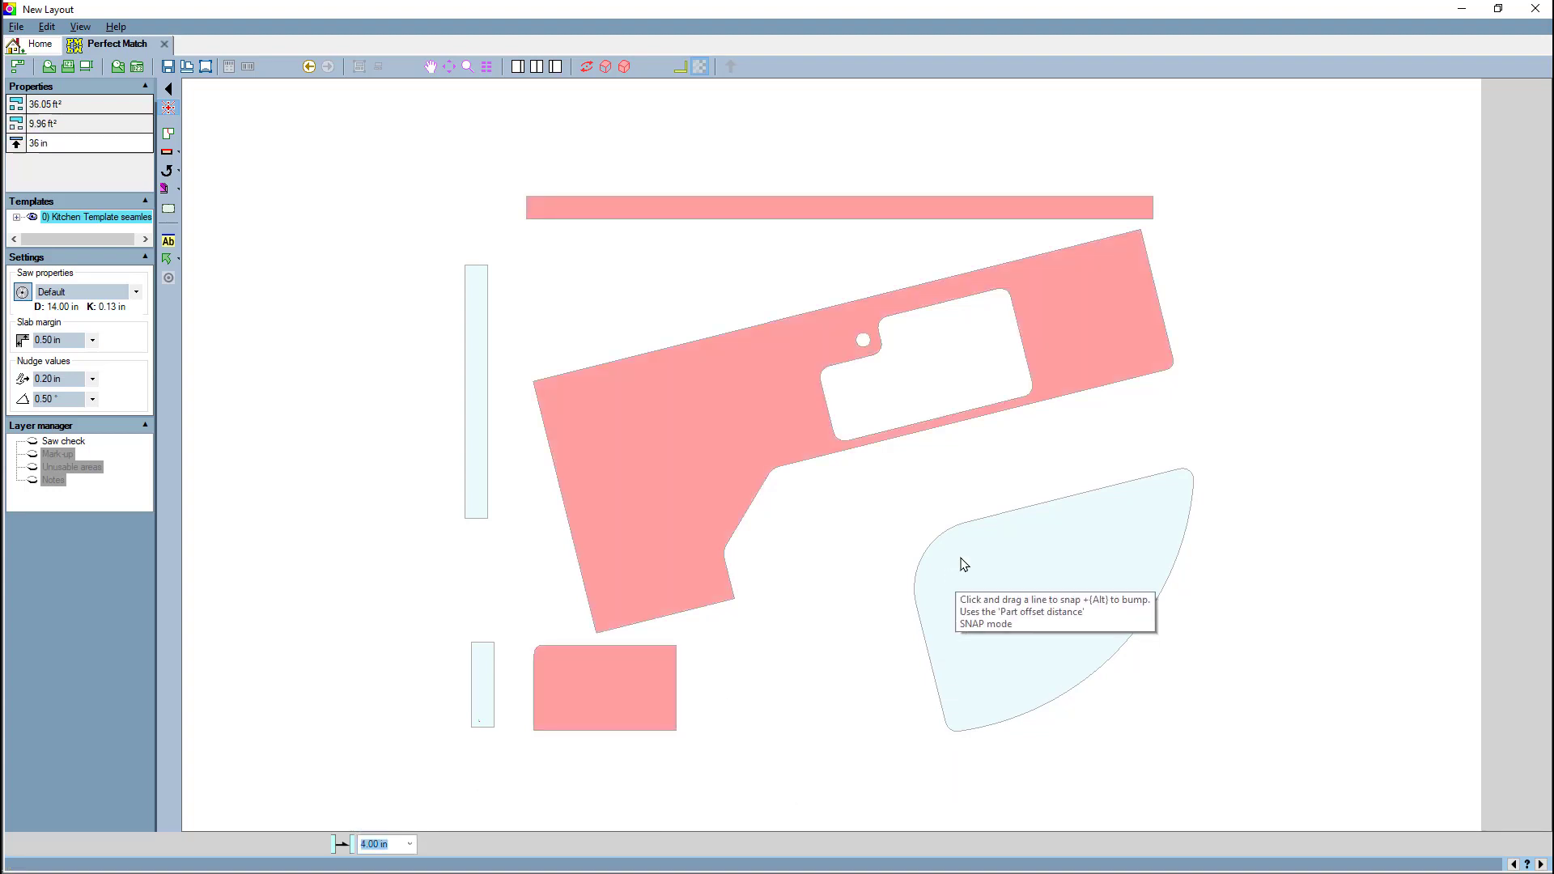
Re-snap the fan piece's top edge under the countertop's lower edge
{"action": "left_click", "coordinate": [1117, 332]}
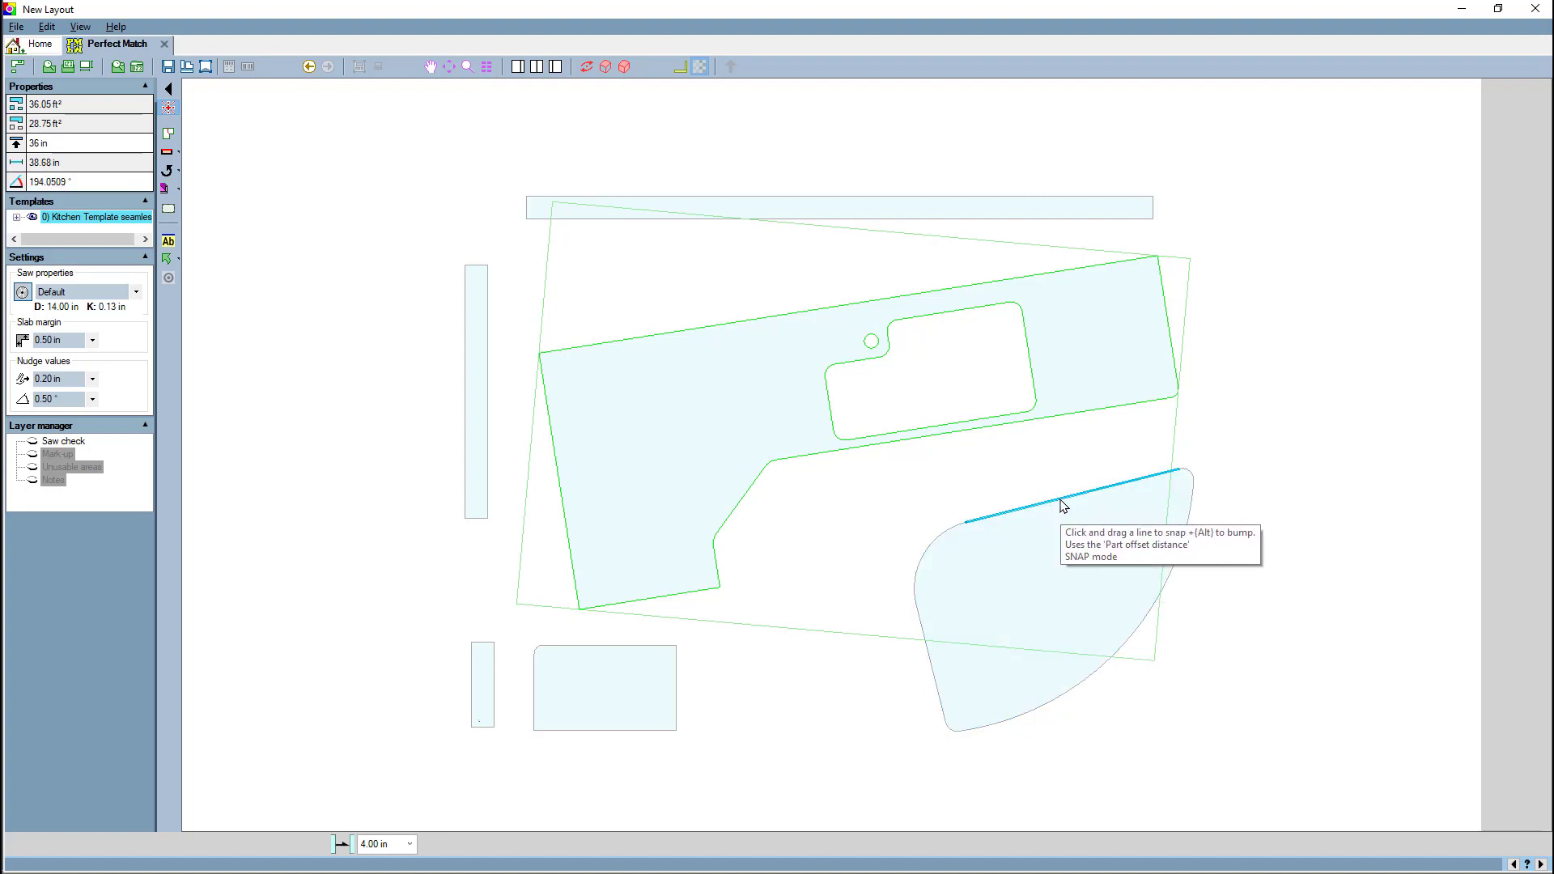
{"action": "left_click_drag", "start_coordinate": [1063, 506], "coordinate": [1117, 454]}
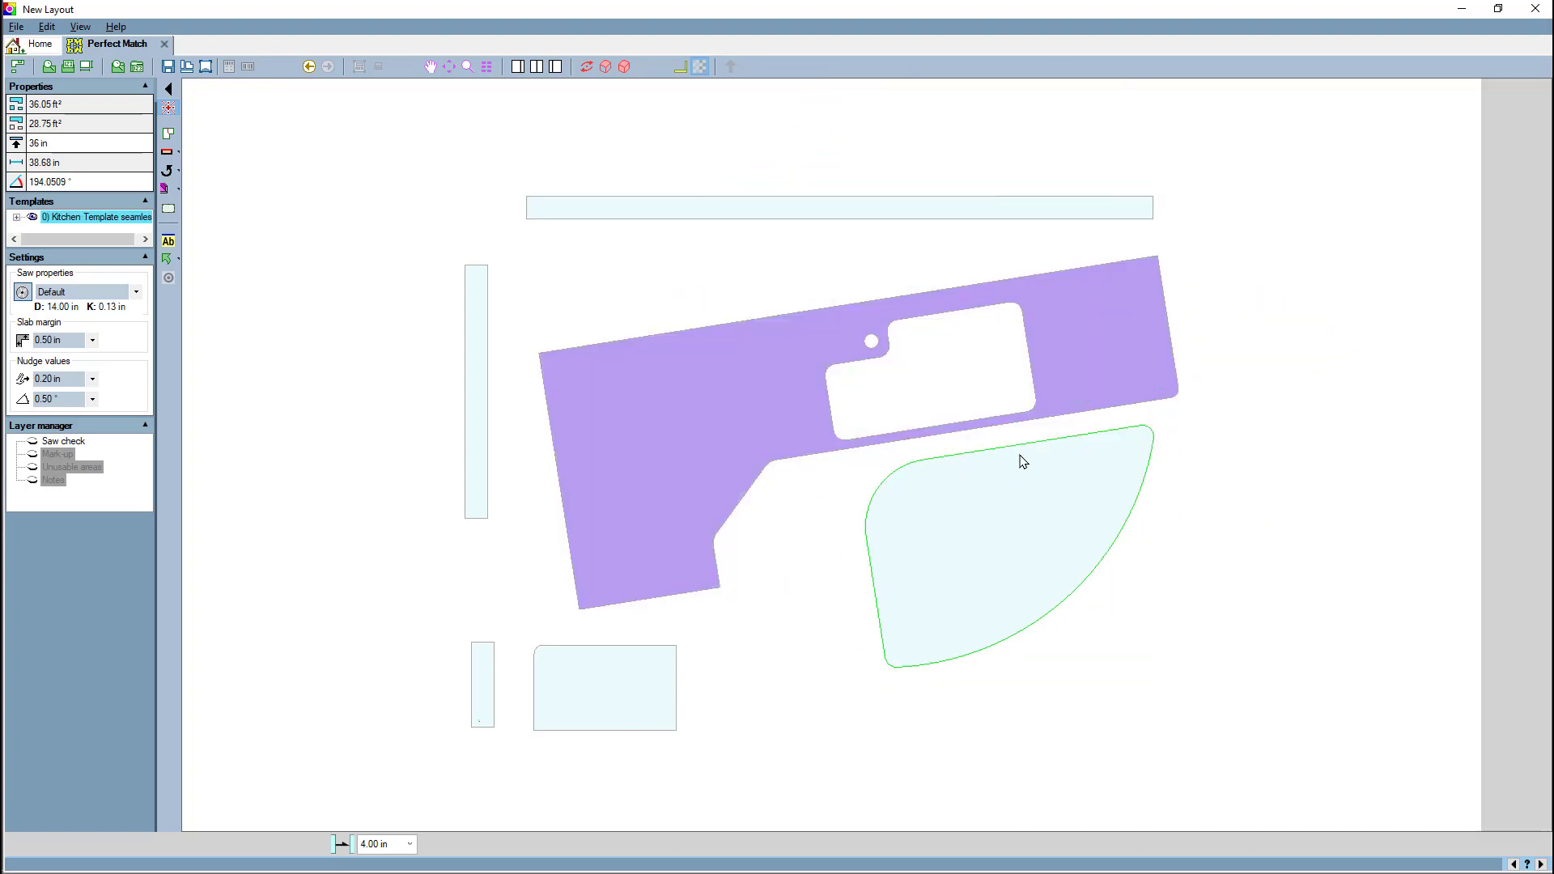
{"action": "left_click_drag", "start_coordinate": [1020, 459], "coordinate": [826, 477]}
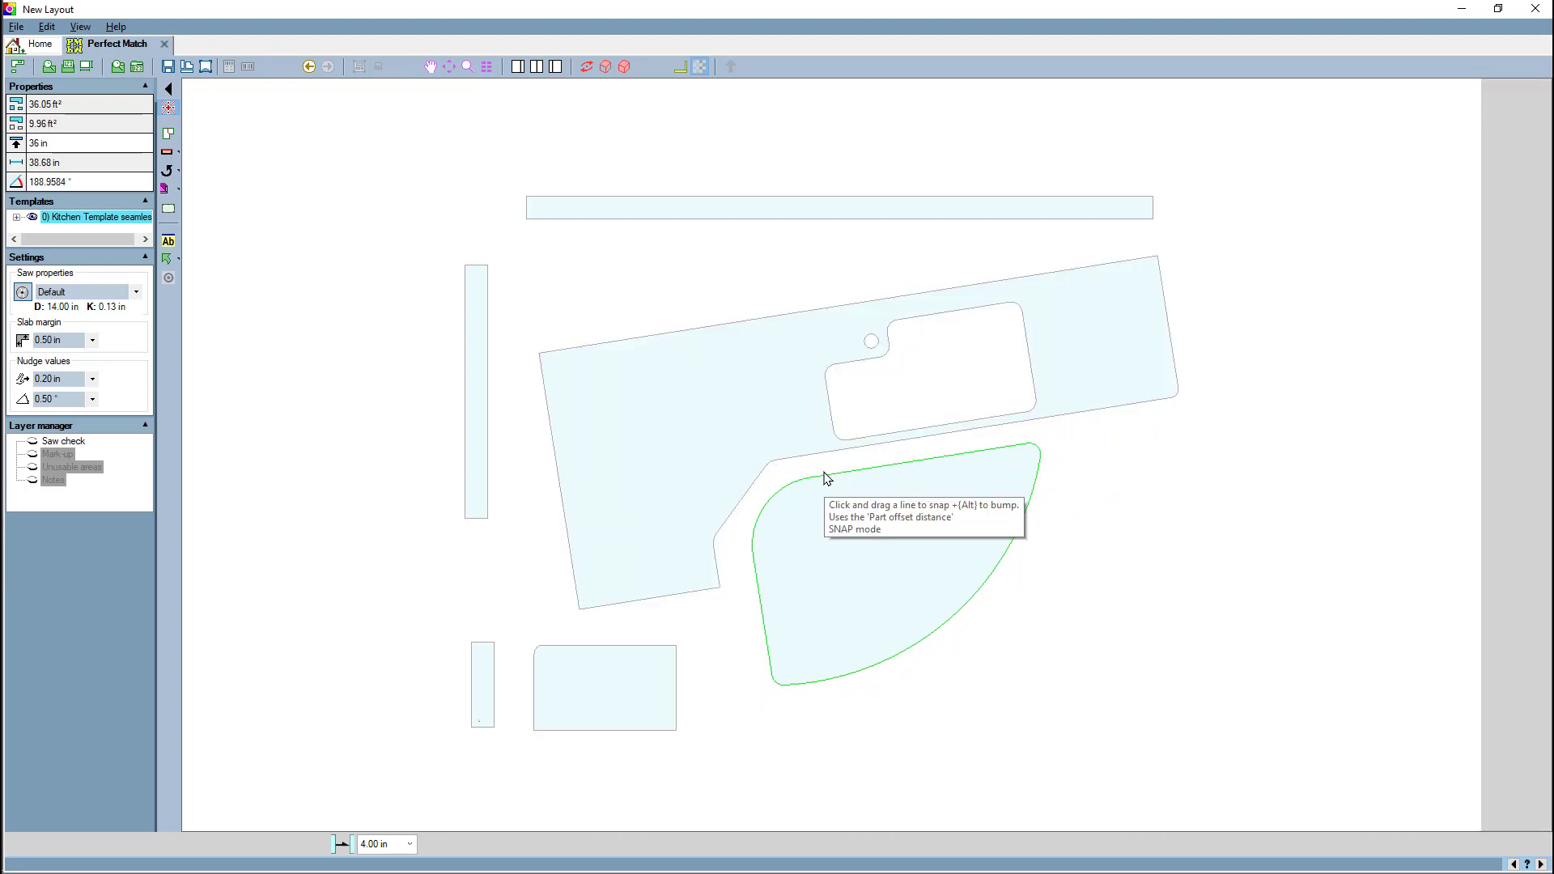
Set Part offset distance to 0.13 in and make the countertop's top edge horizontal
{"action": "left_click", "coordinate": [410, 844]}
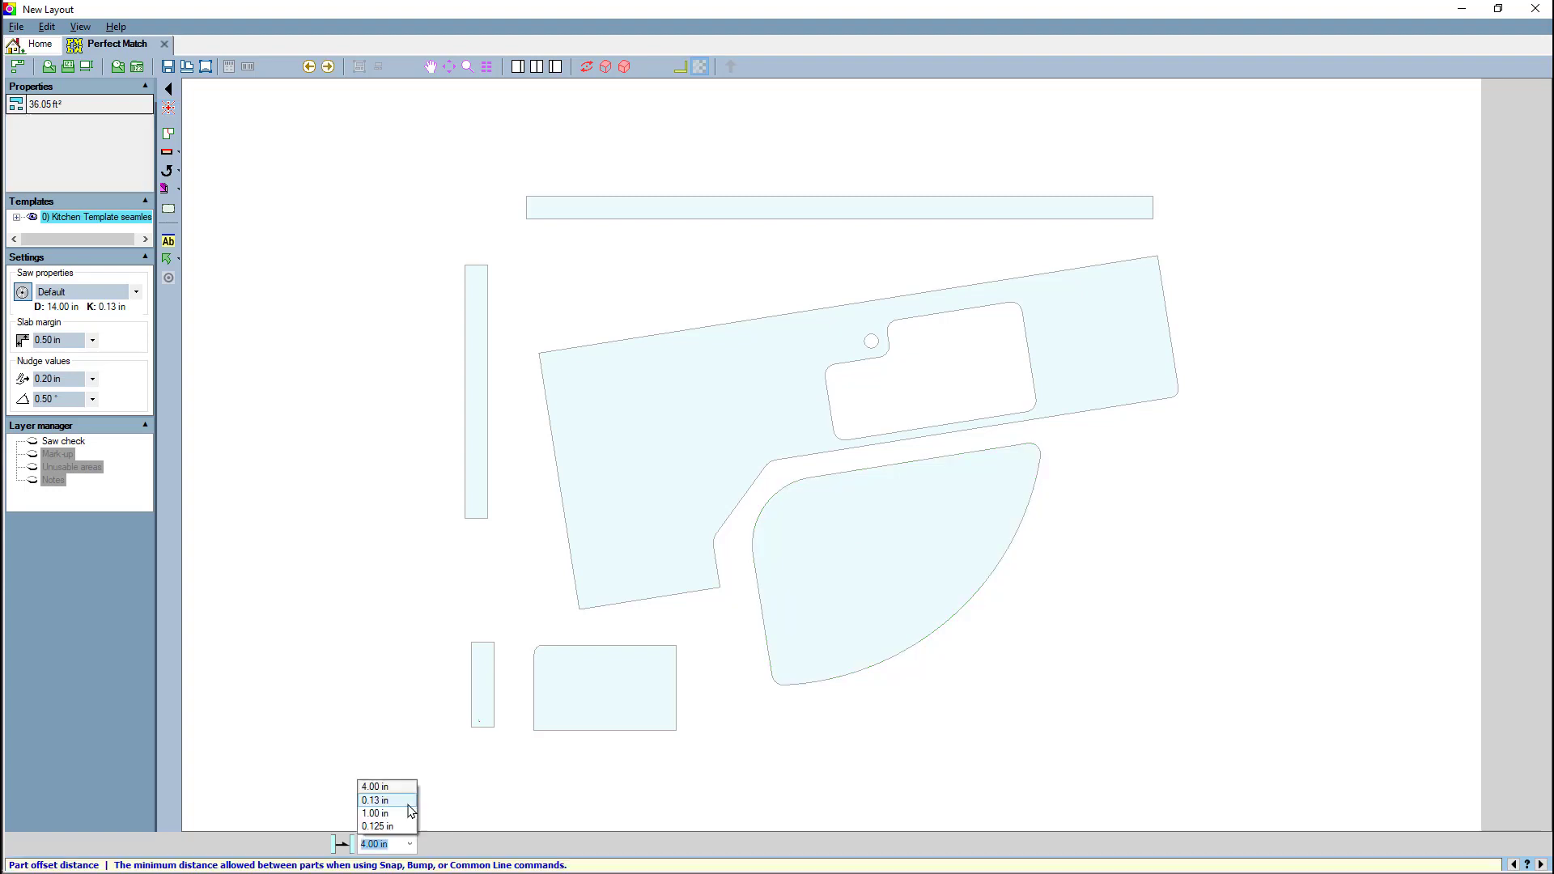
{"action": "left_click", "coordinate": [410, 811]}
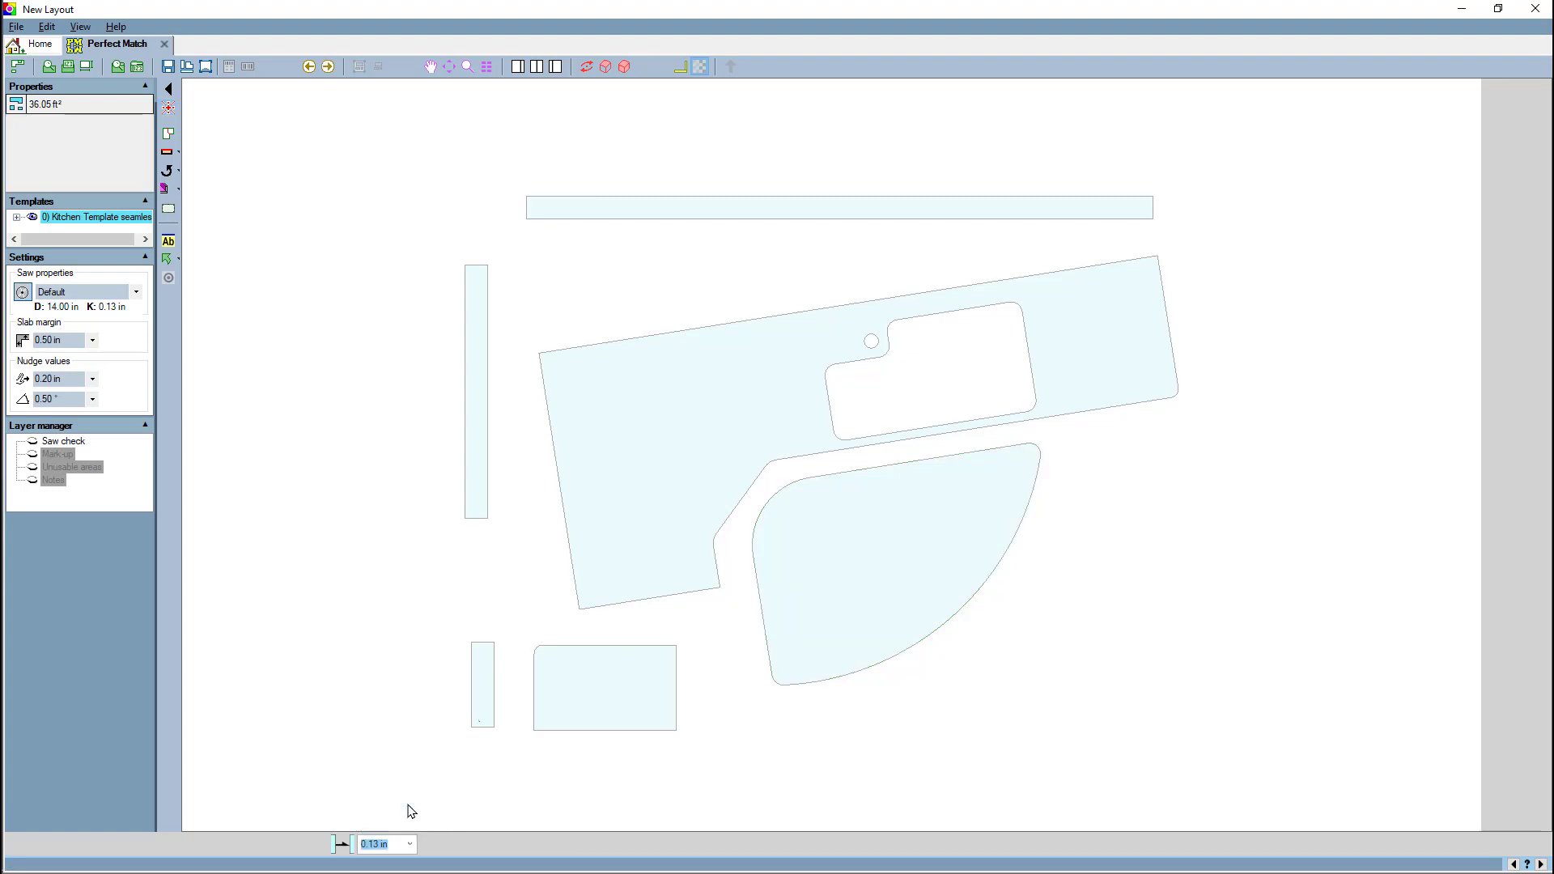
{"action": "left_click", "coordinate": [385, 761]}
{"action": "left_click", "coordinate": [809, 311]}
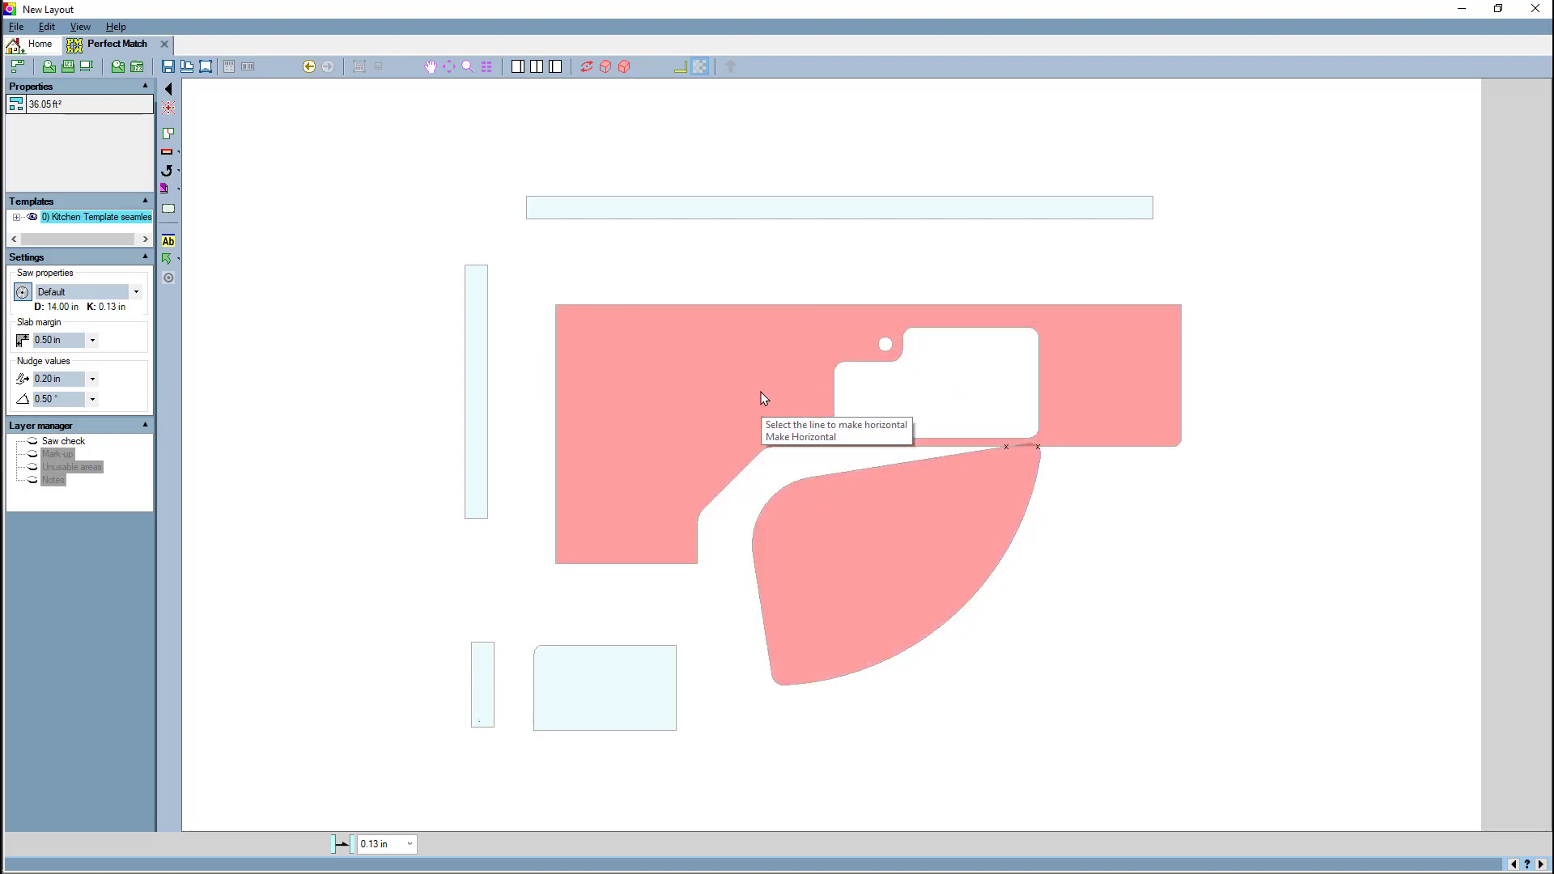
{"action": "left_click", "coordinate": [761, 353]}
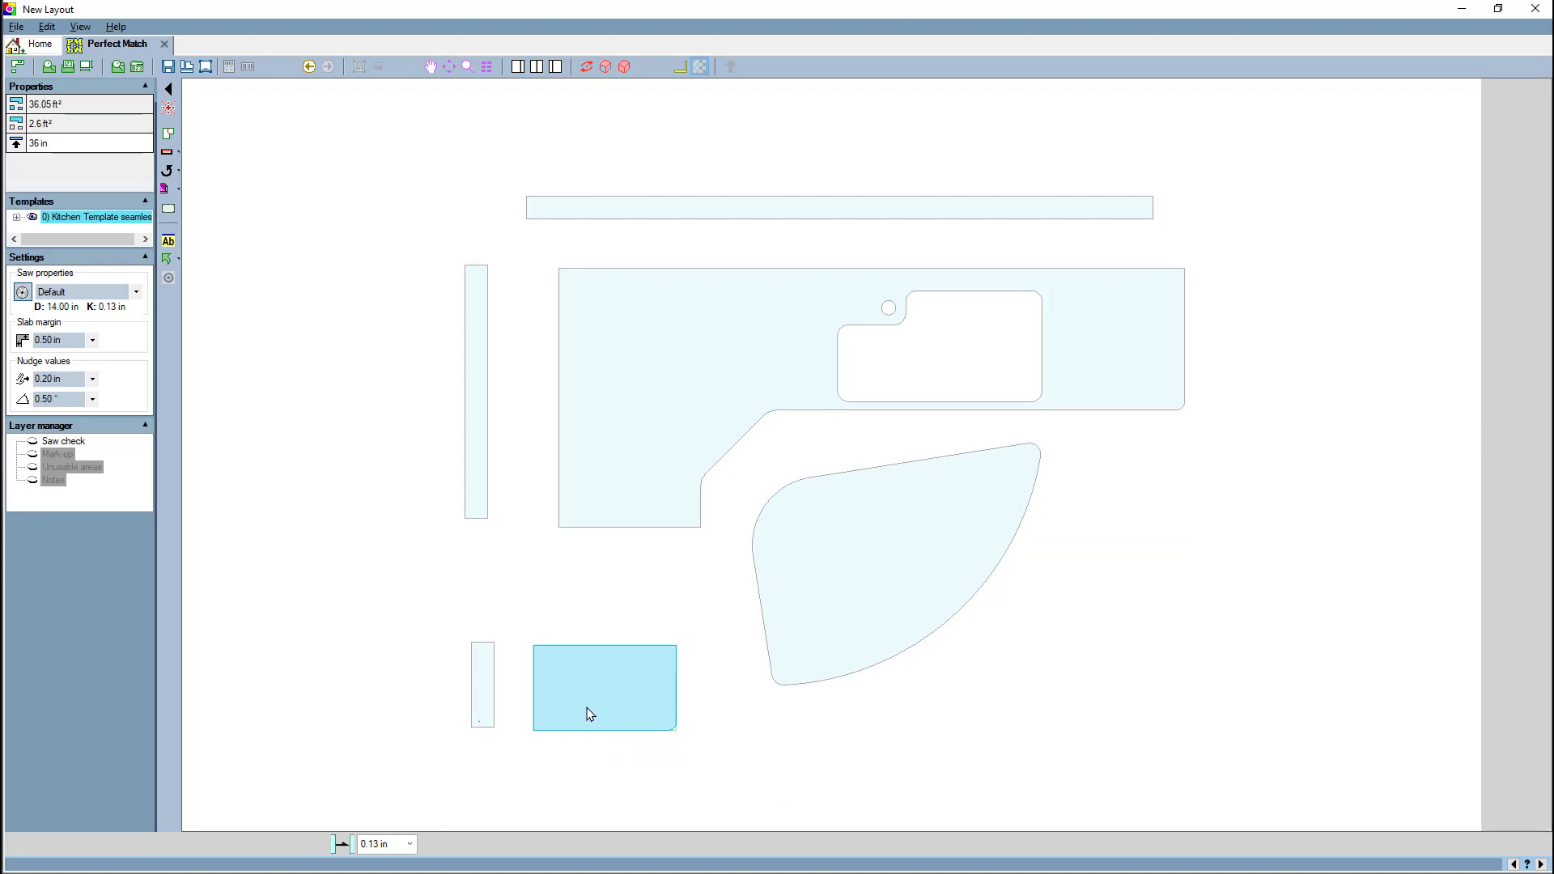
Snap the three strips, the fan piece and the small rectangle tightly around the countertop
{"action": "left_click_drag", "start_coordinate": [492, 718], "coordinate": [555, 704]}
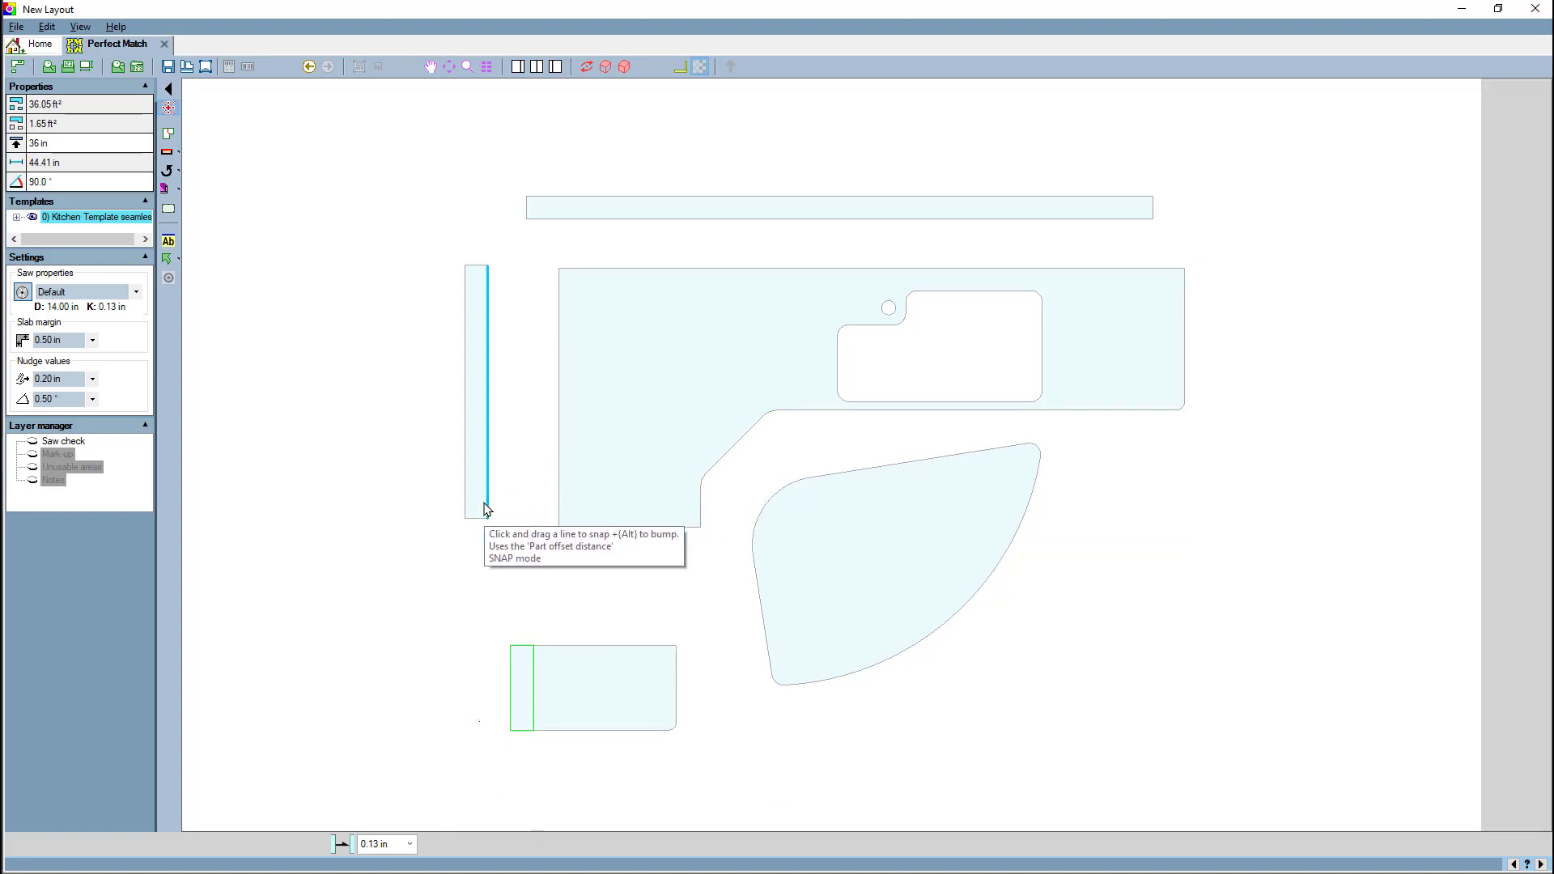
{"action": "left_click_drag", "start_coordinate": [487, 508], "coordinate": [562, 526]}
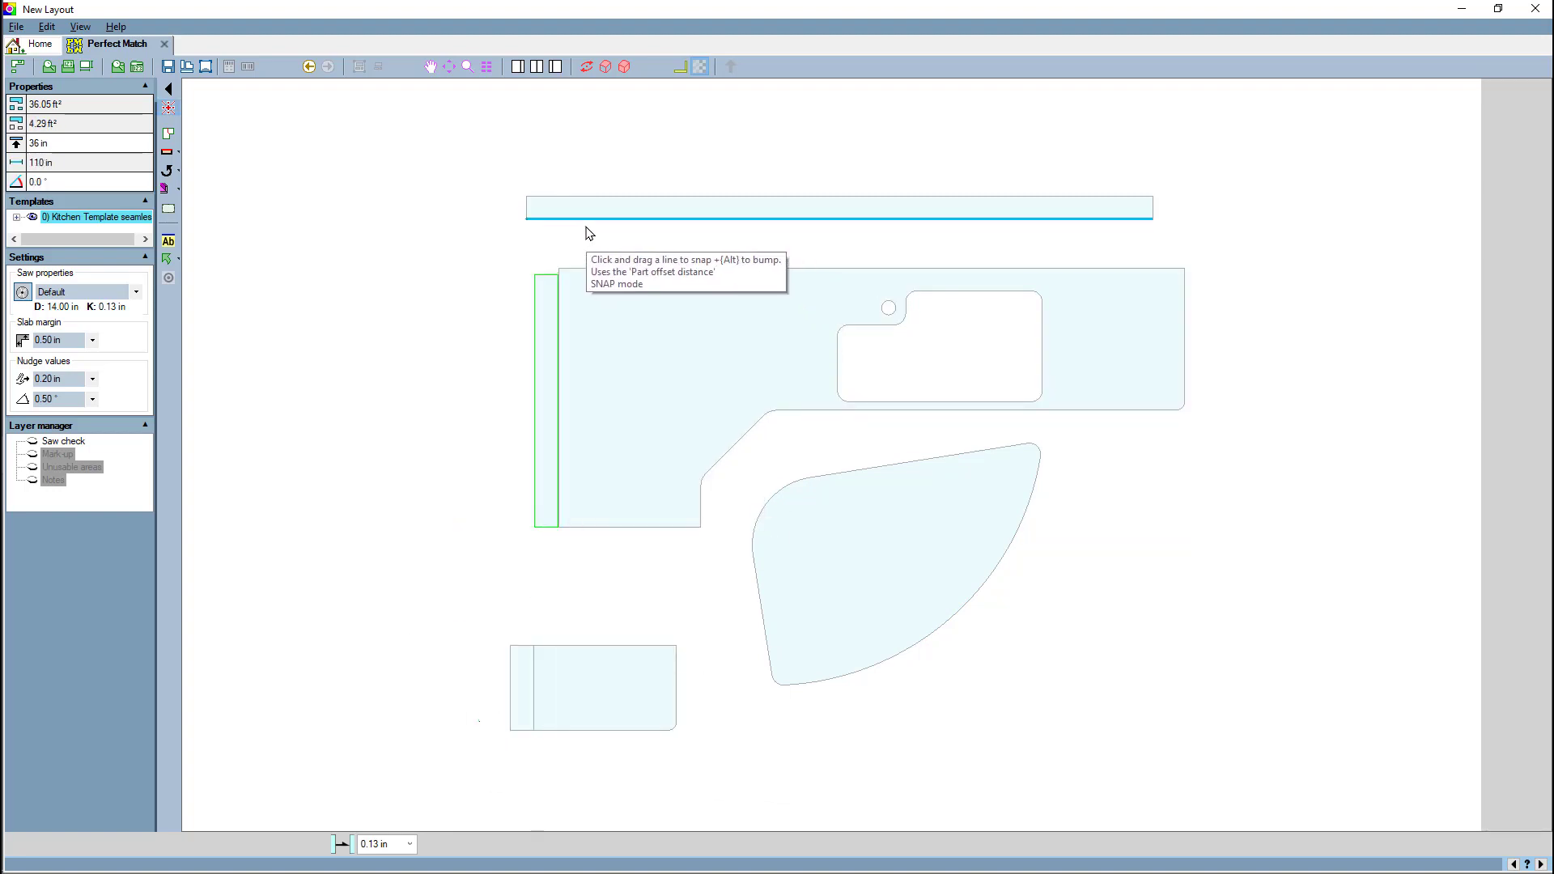
{"action": "left_click_drag", "start_coordinate": [587, 228], "coordinate": [624, 280]}
{"action": "left_click_drag", "start_coordinate": [833, 476], "coordinate": [739, 410]}
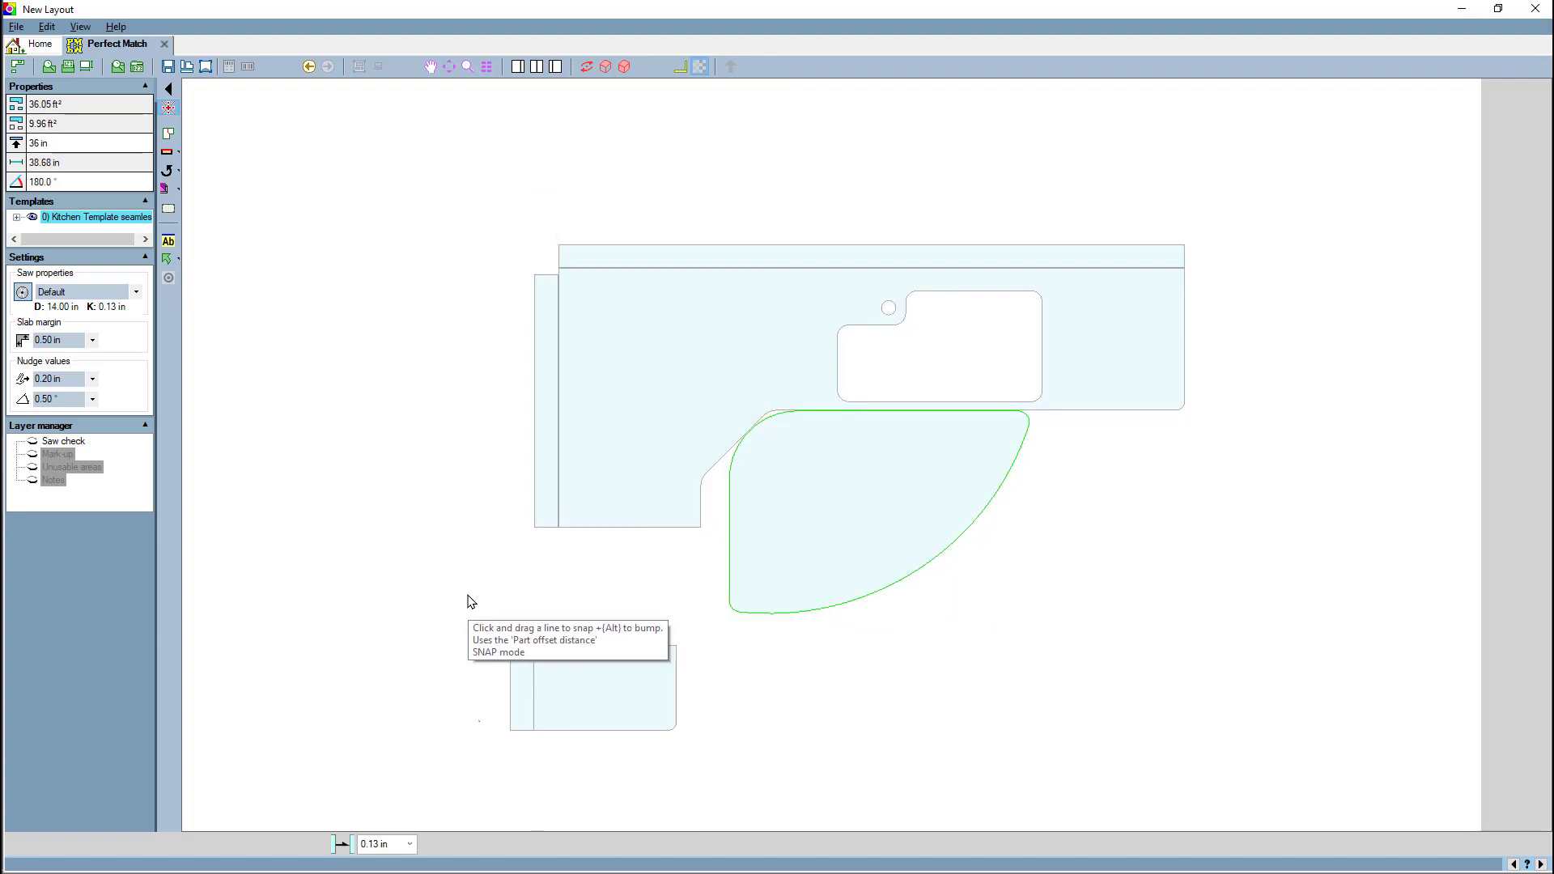
{"action": "left_click_drag", "start_coordinate": [470, 600], "coordinate": [769, 779]}
{"action": "left_click_drag", "start_coordinate": [659, 647], "coordinate": [690, 555]}
{"action": "left_click", "coordinate": [528, 739]}
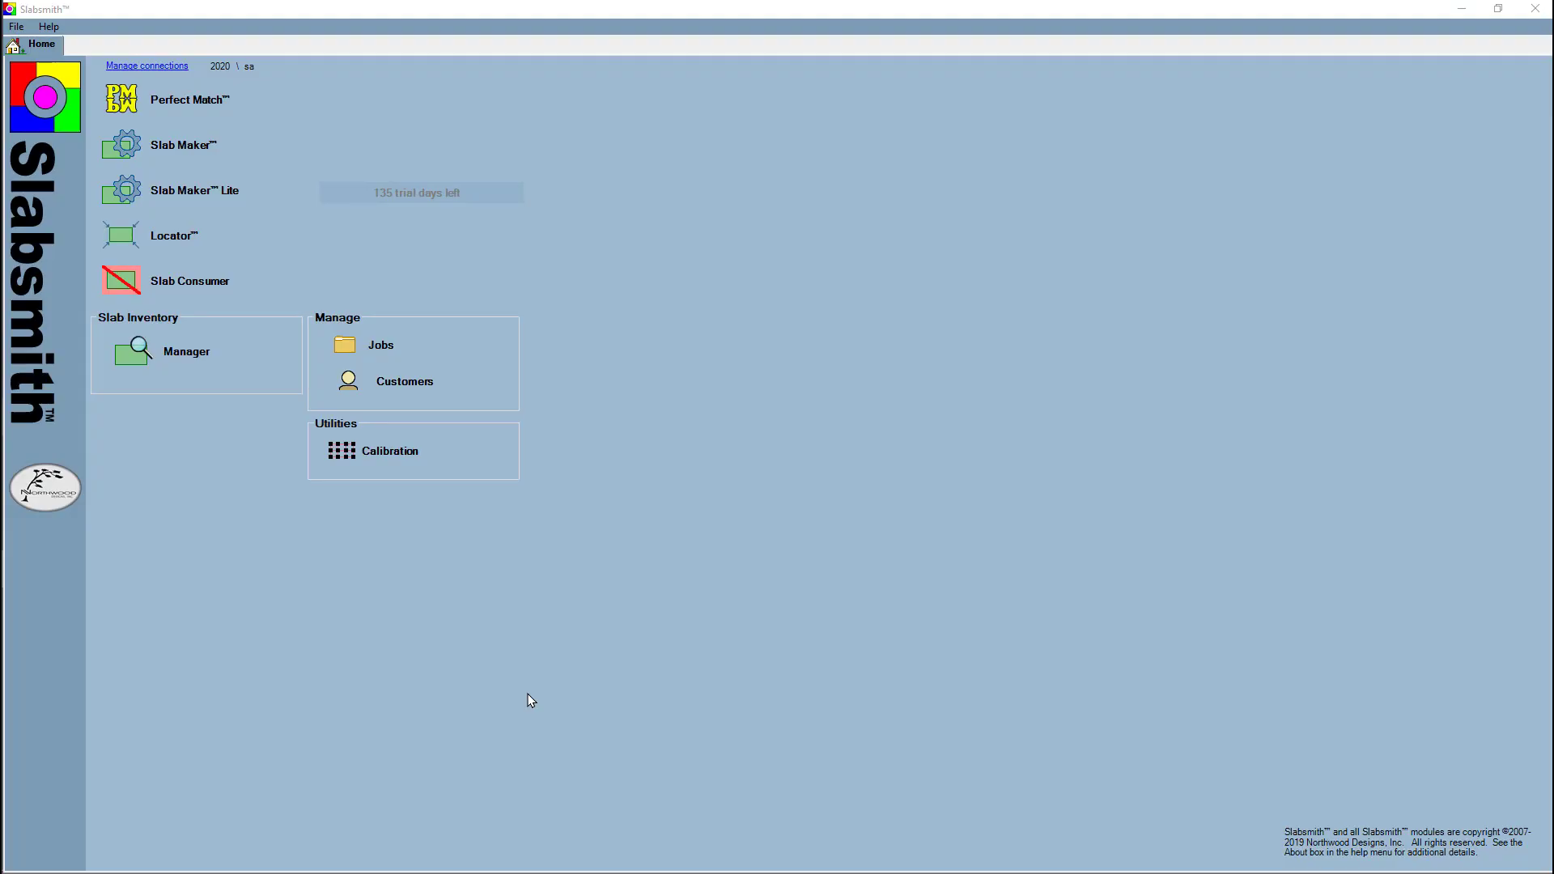
Open the Slab Inventory Manager from the Slabsmith home screen
{"action": "left_click", "coordinate": [233, 364]}
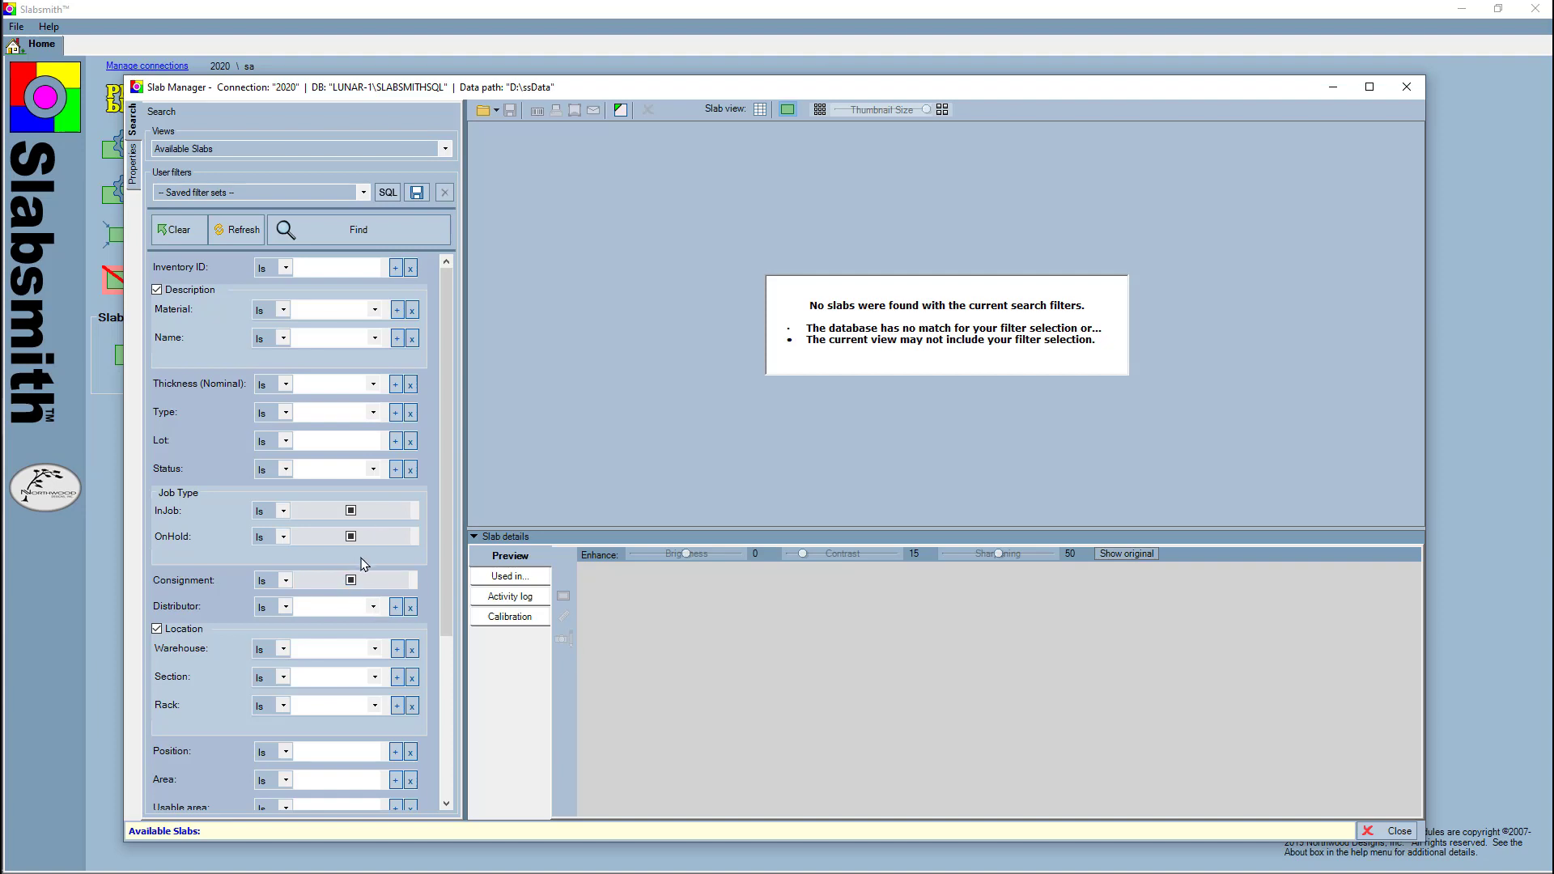
Search with the OnHold filter and read each of the six held slabs' inventory IDs
{"action": "left_click", "coordinate": [350, 581]}
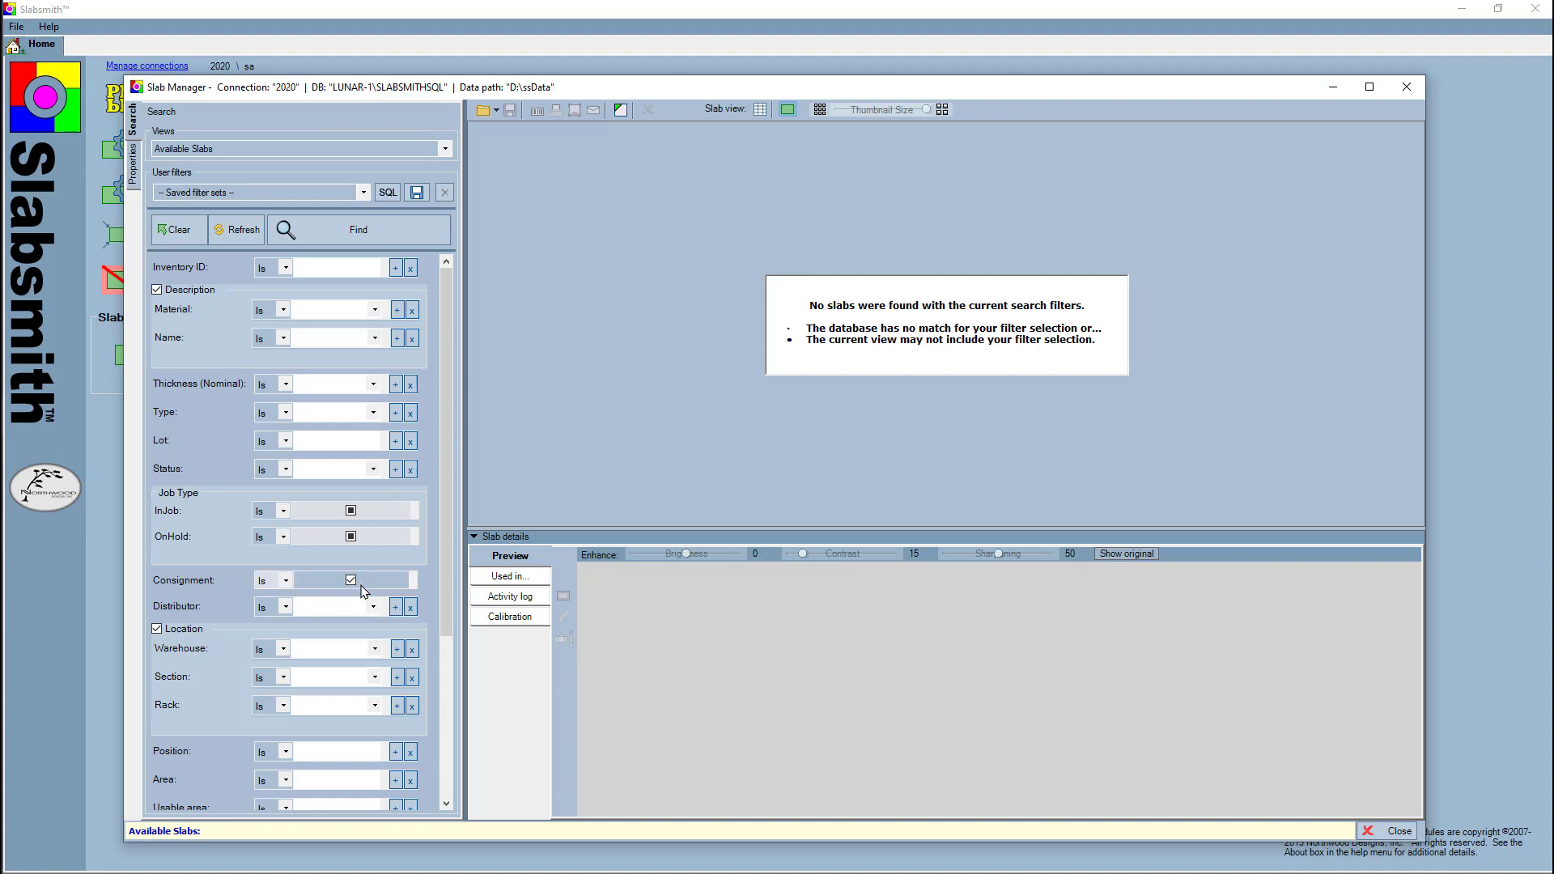
{"action": "left_click", "coordinate": [424, 238]}
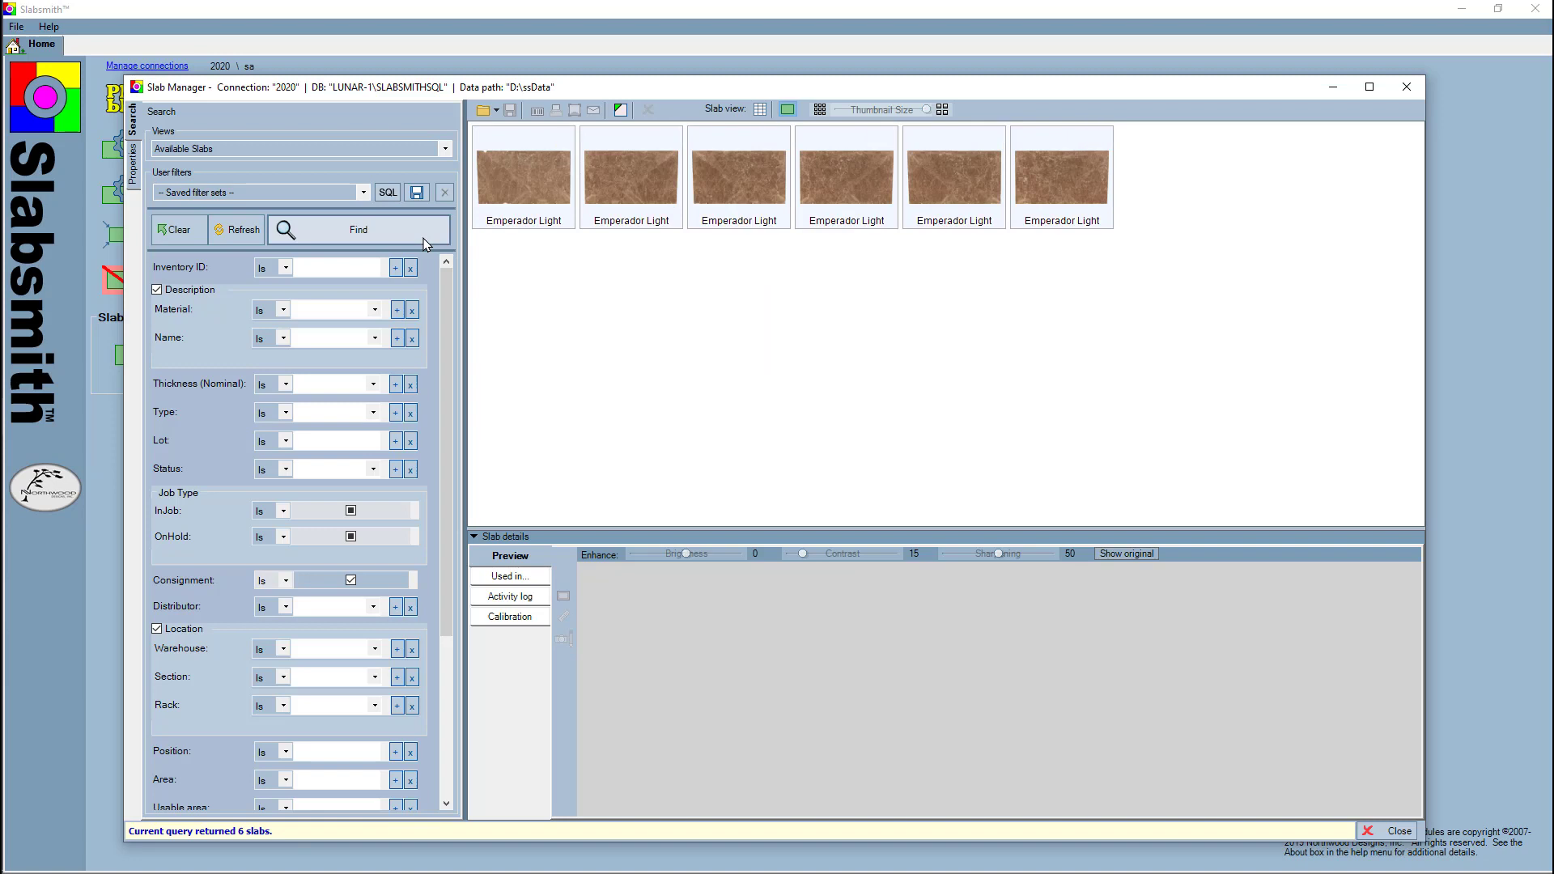
{"action": "left_click", "coordinate": [349, 582]}
{"action": "left_click", "coordinate": [350, 537]}
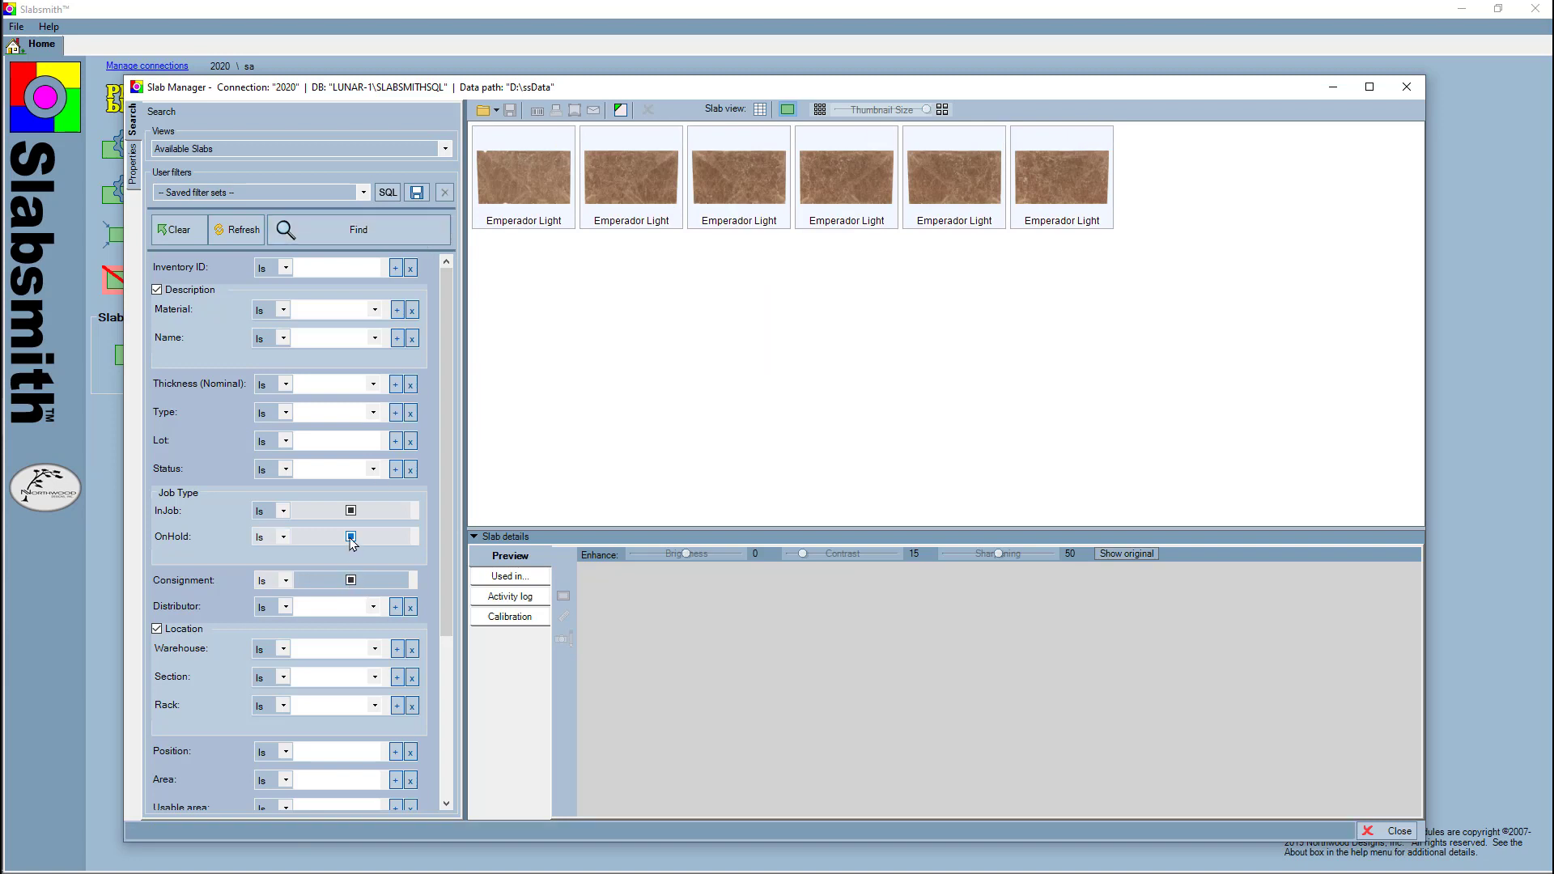
{"action": "left_click", "coordinate": [408, 237]}
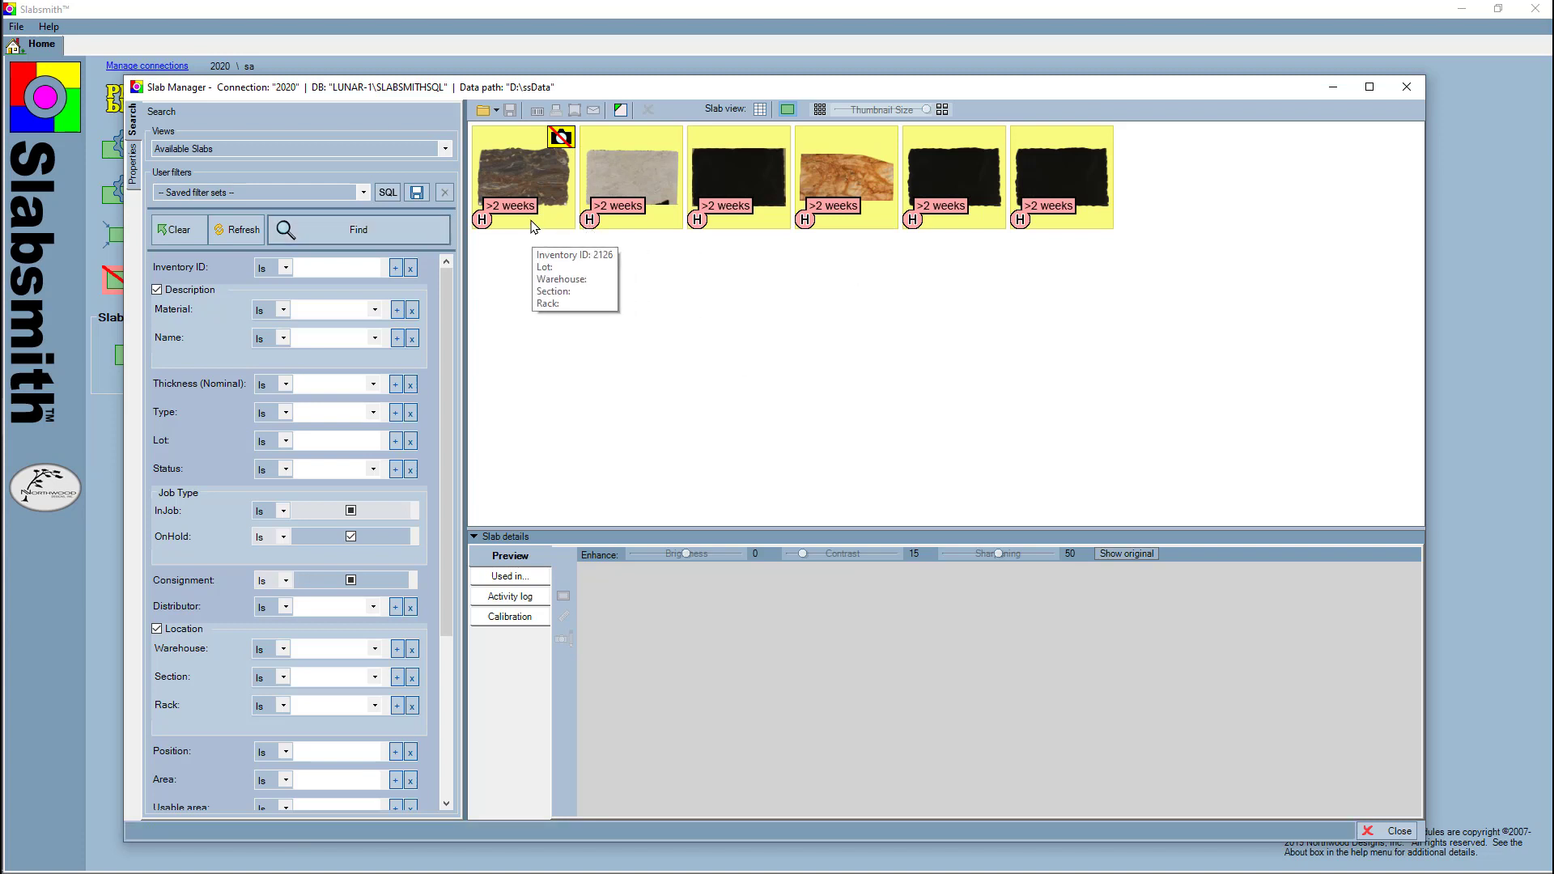
{"action": "mouse_move", "coordinate": [622, 215]}
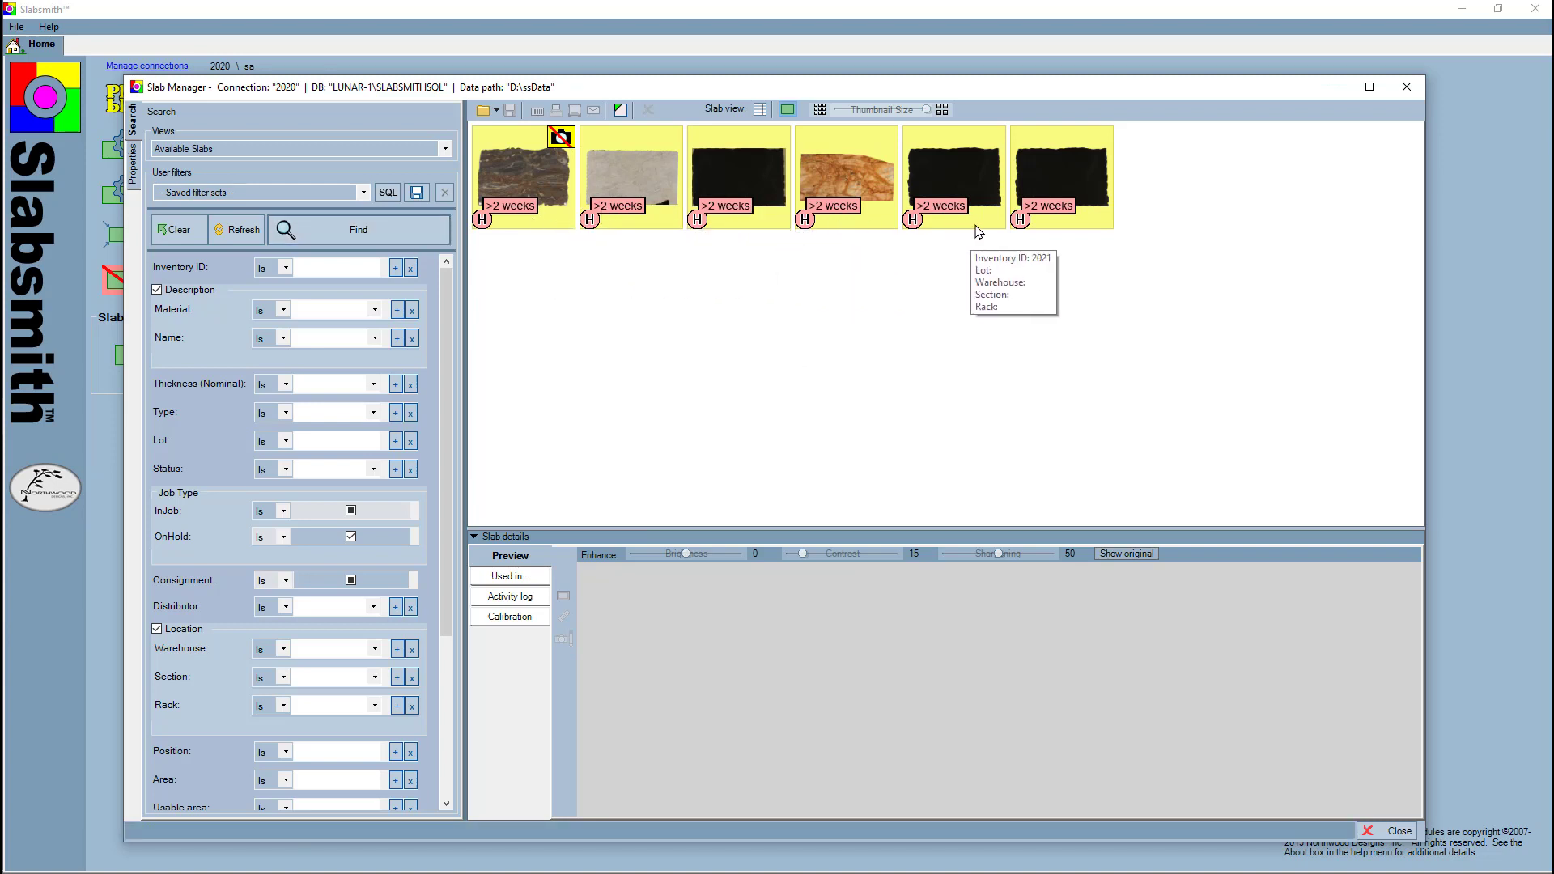
{"action": "mouse_move", "coordinate": [1043, 231]}
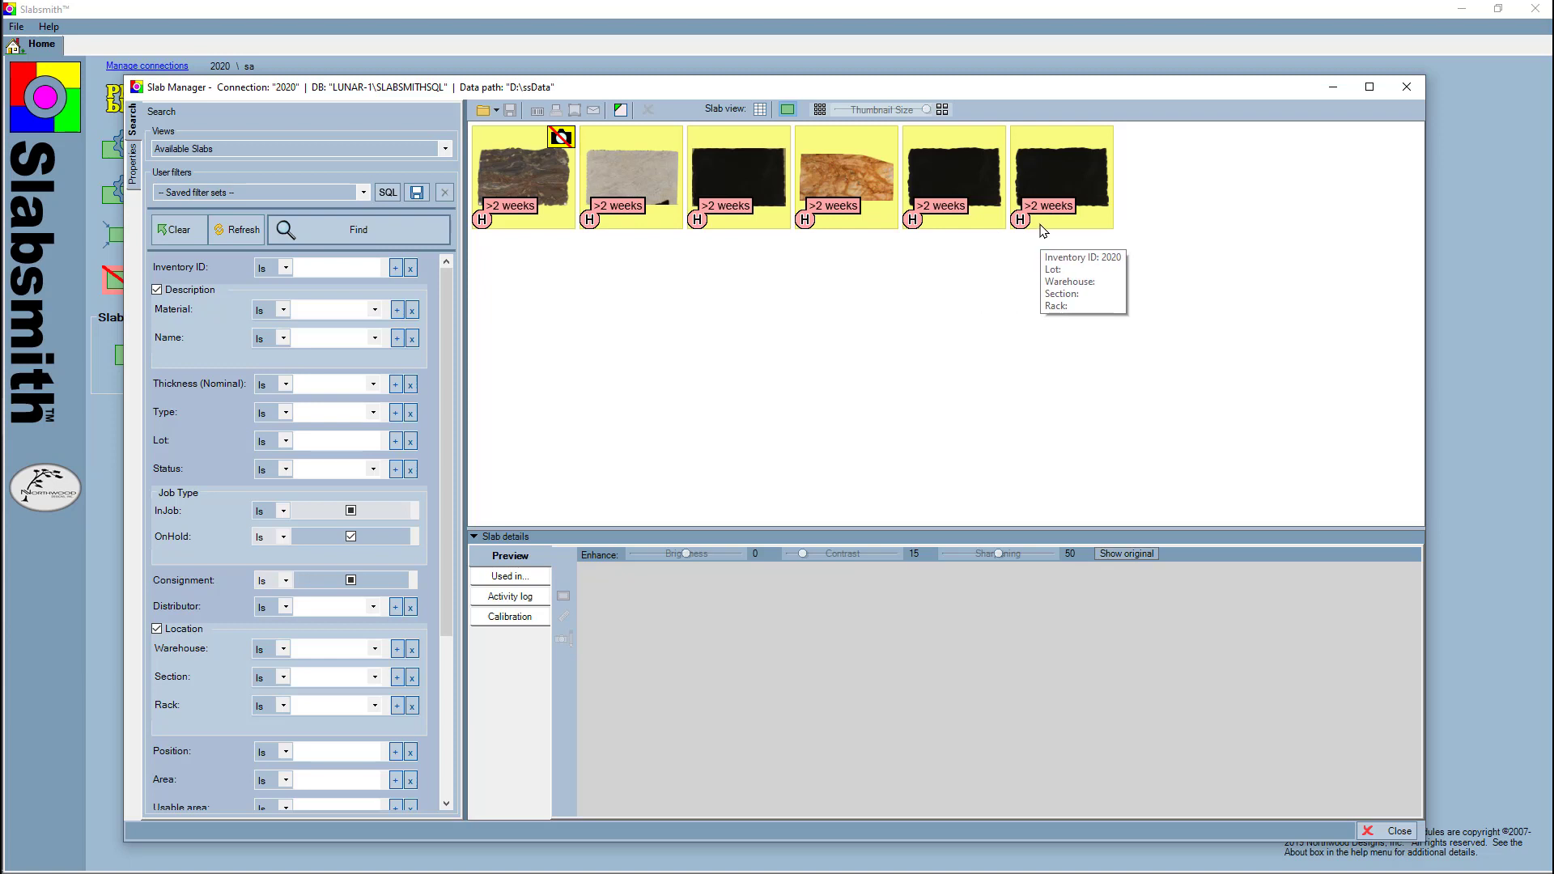
{"action": "mouse_move", "coordinate": [701, 226]}
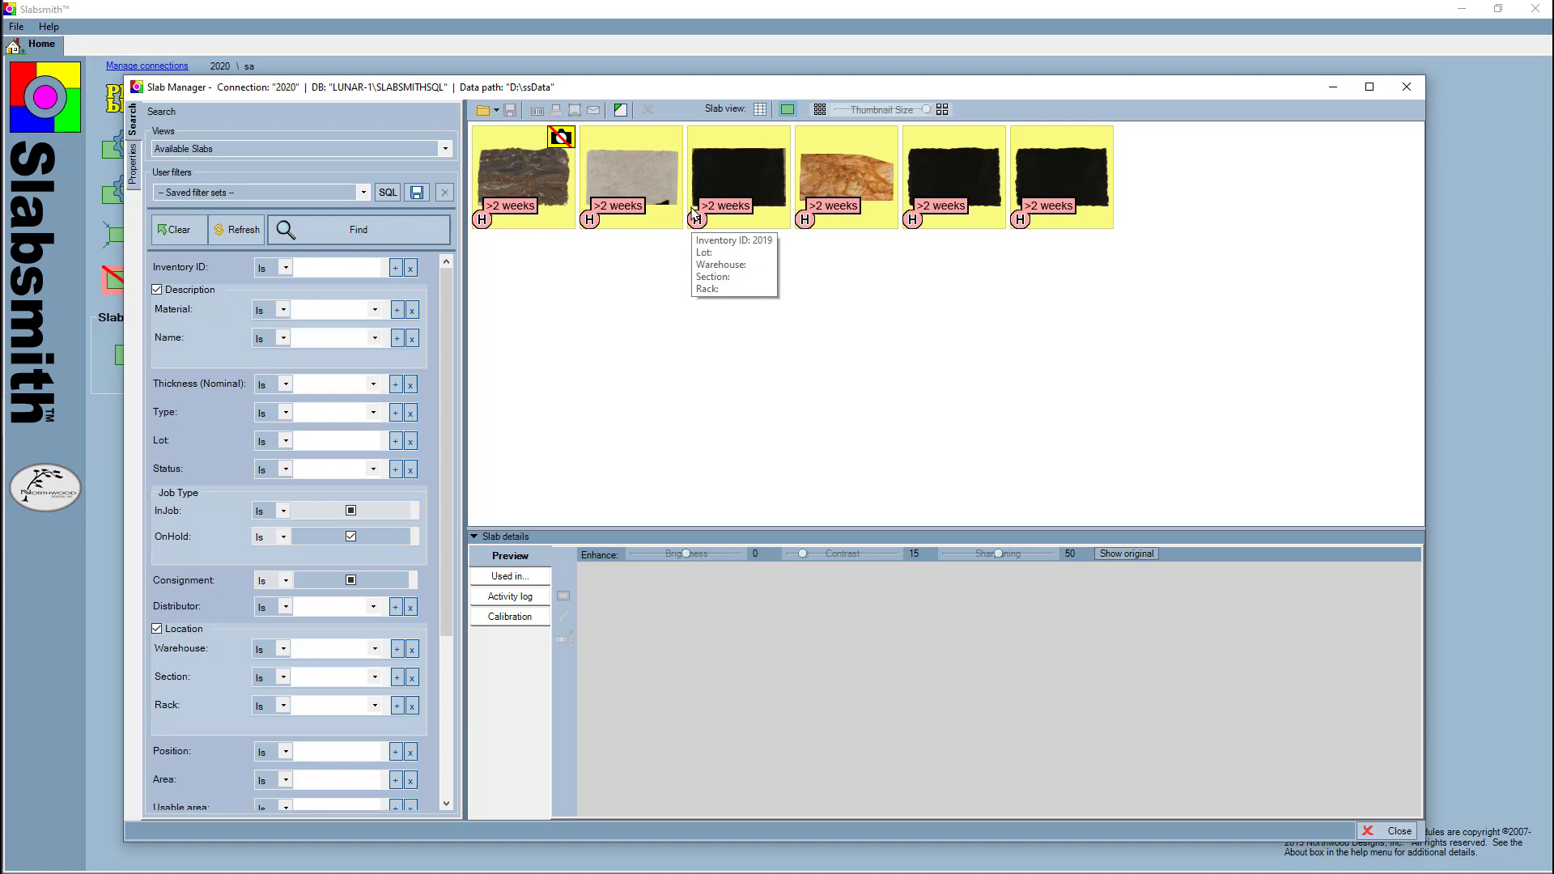
{"action": "mouse_move", "coordinate": [948, 229]}
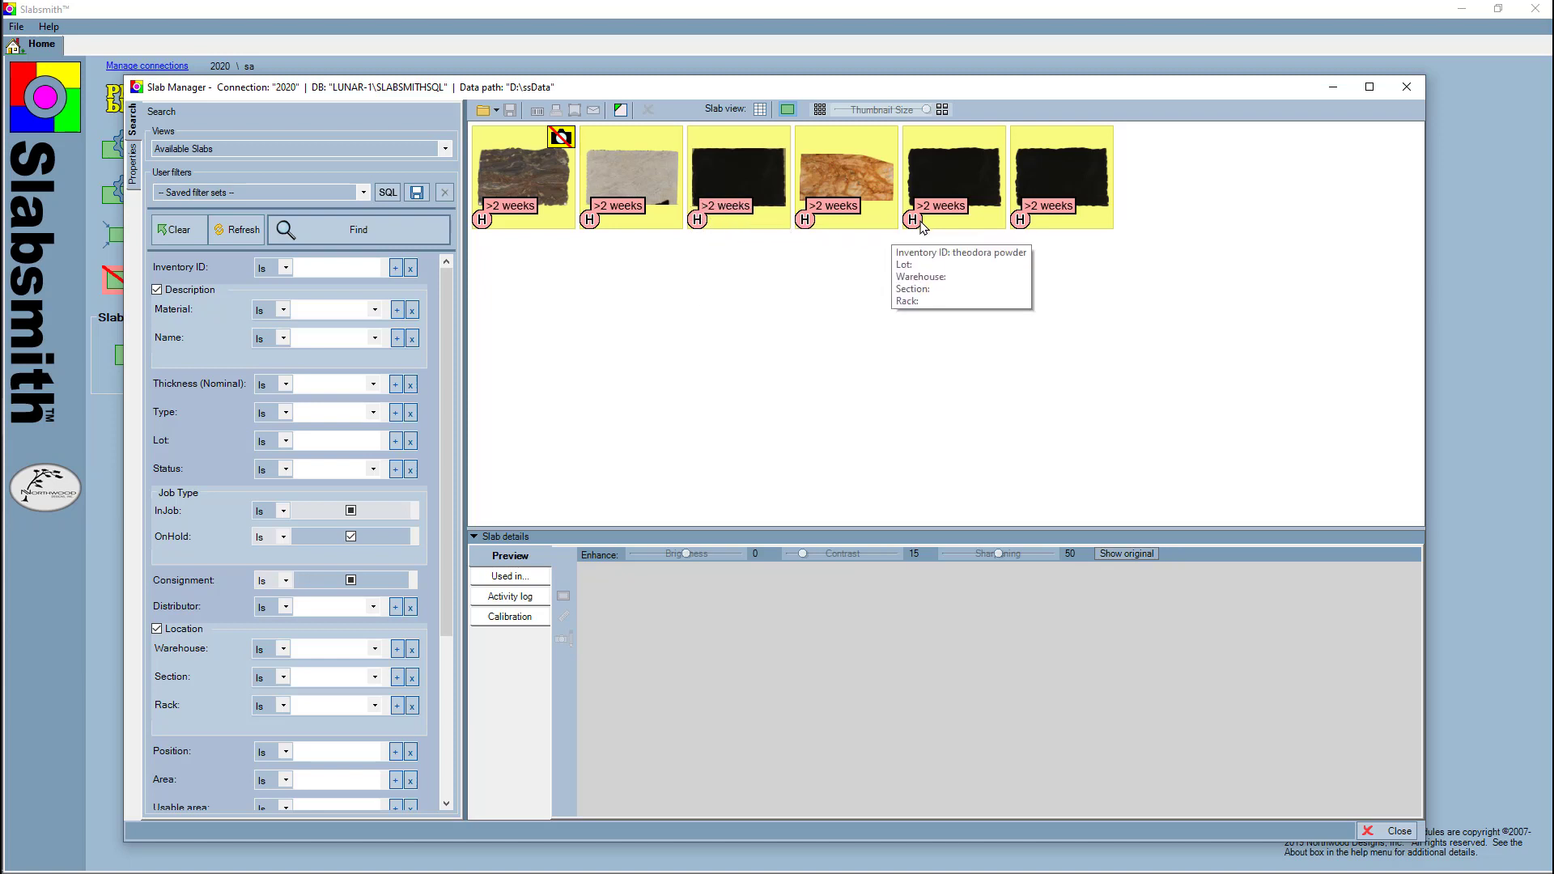
Sort held slabs by OnHold in Grid view and confirm Gregory 2 is used in job 'aa Hold 2'
{"action": "left_click", "coordinate": [760, 109]}
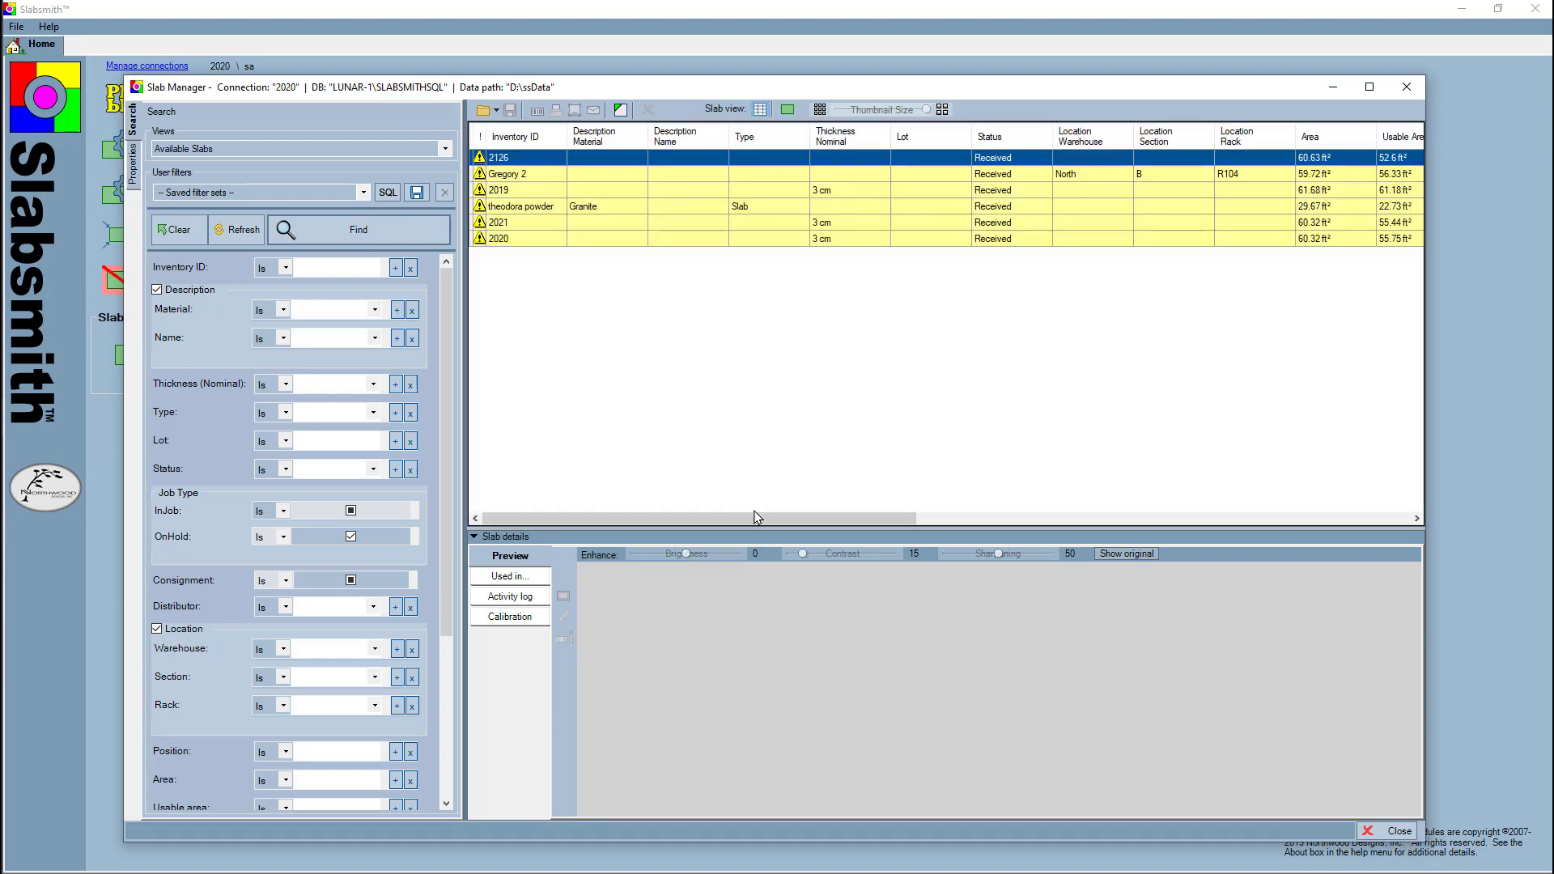
{"action": "left_click_drag", "start_coordinate": [757, 518], "coordinate": [1270, 617]}
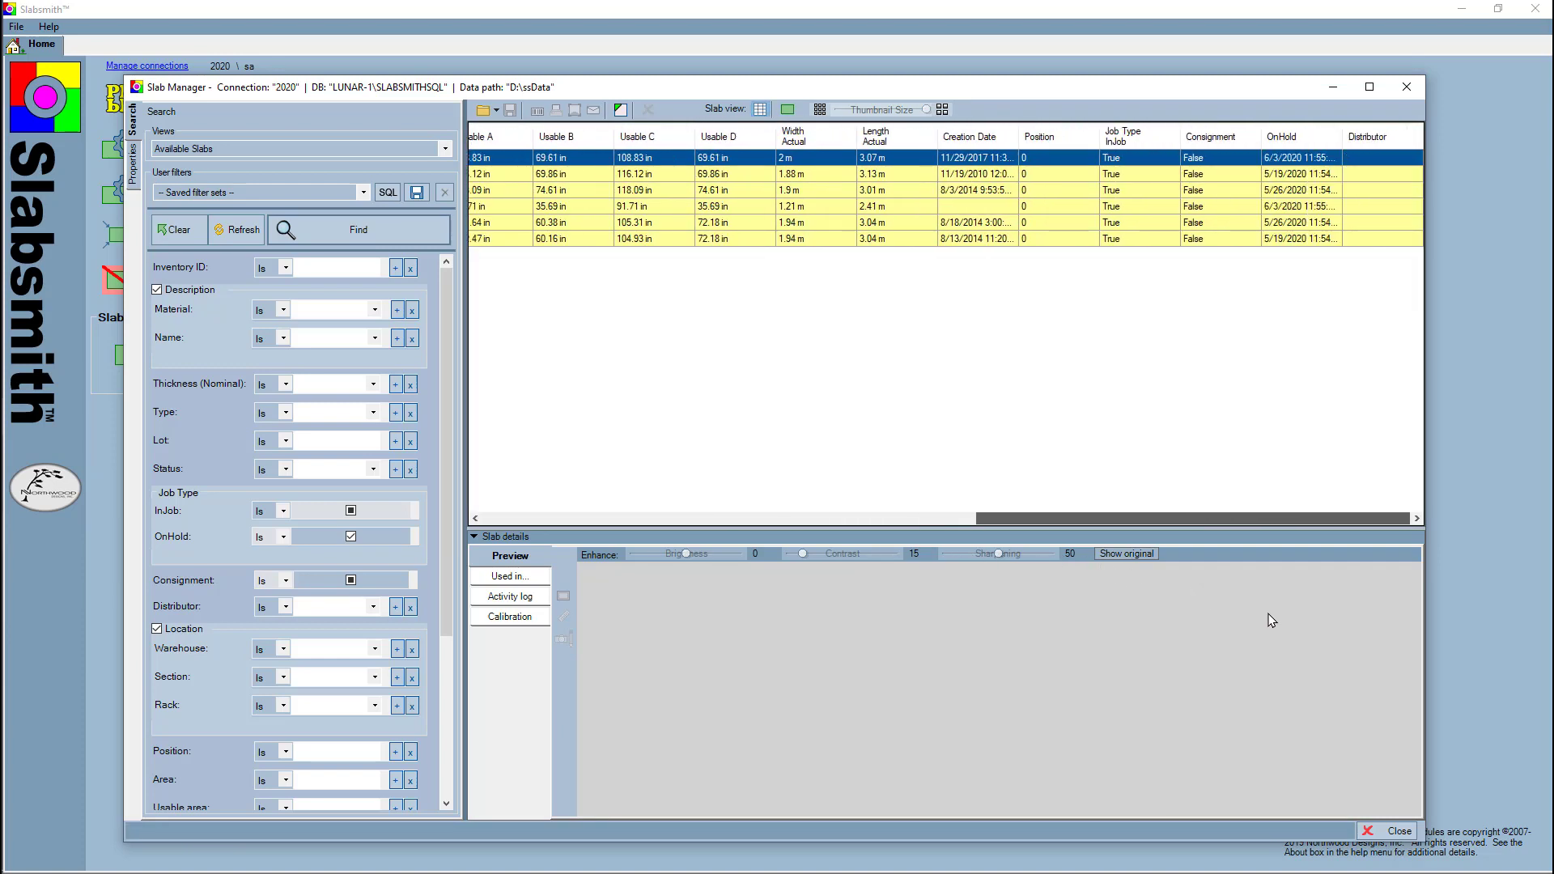
{"action": "left_click", "coordinate": [1285, 136]}
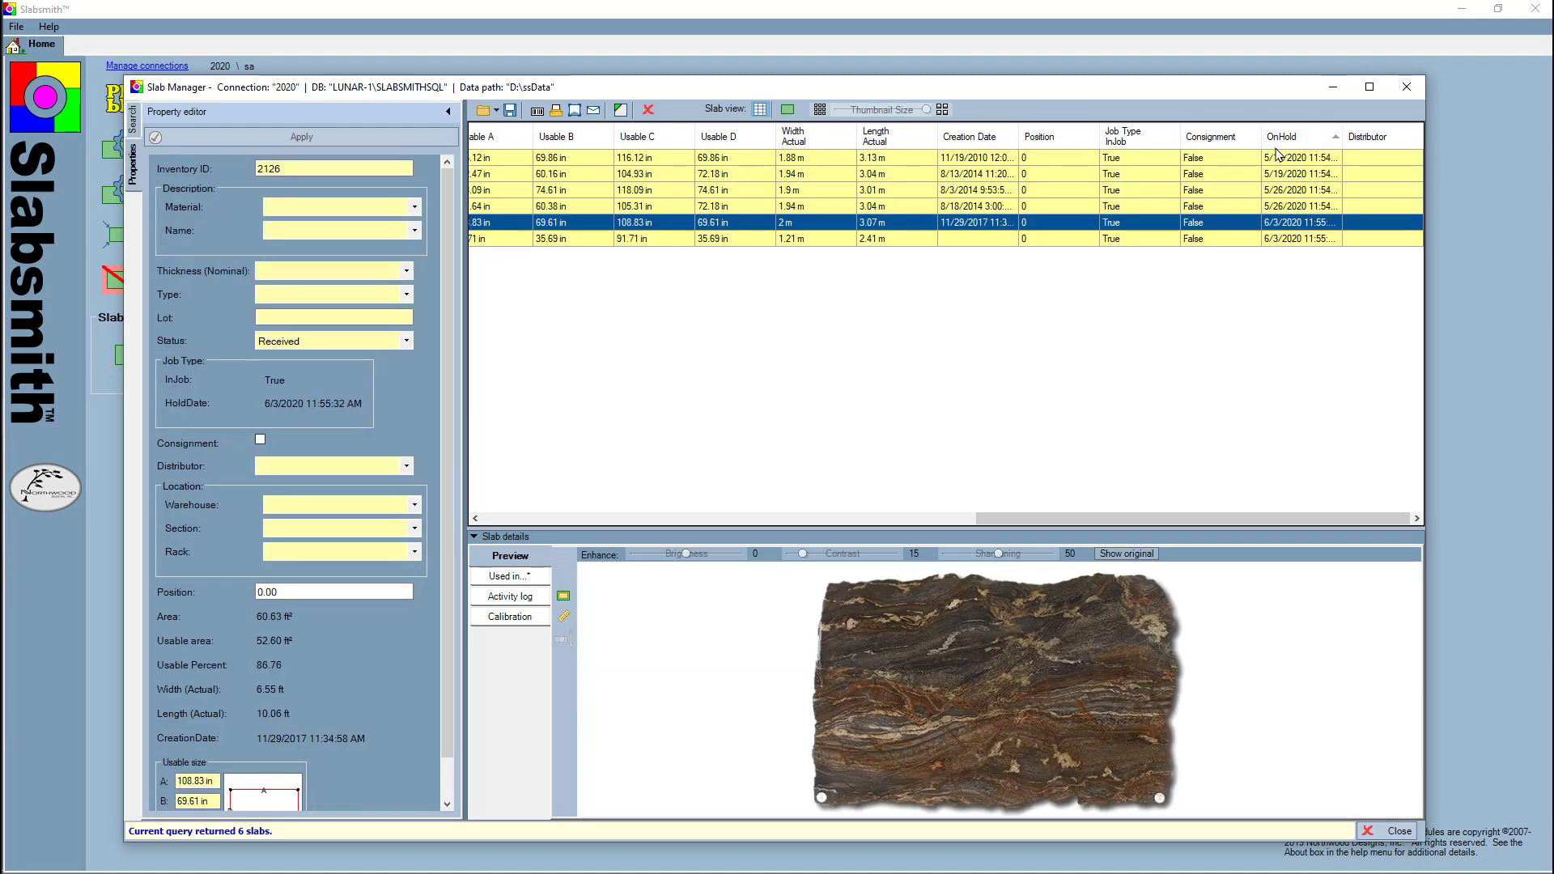
{"action": "left_click", "coordinate": [1279, 159]}
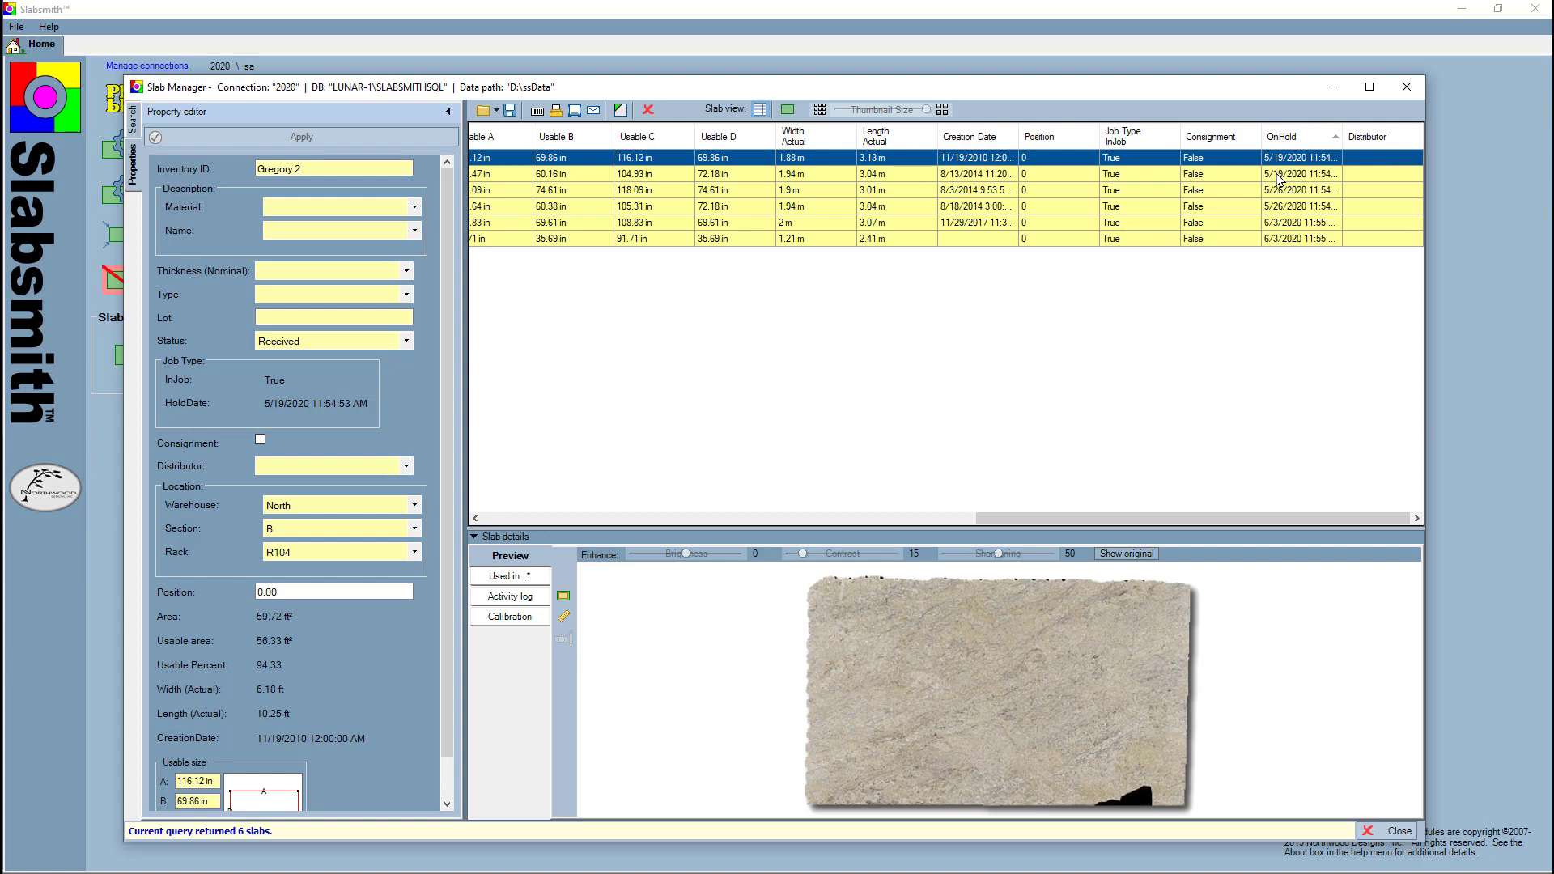
{"action": "left_click", "coordinate": [512, 577]}
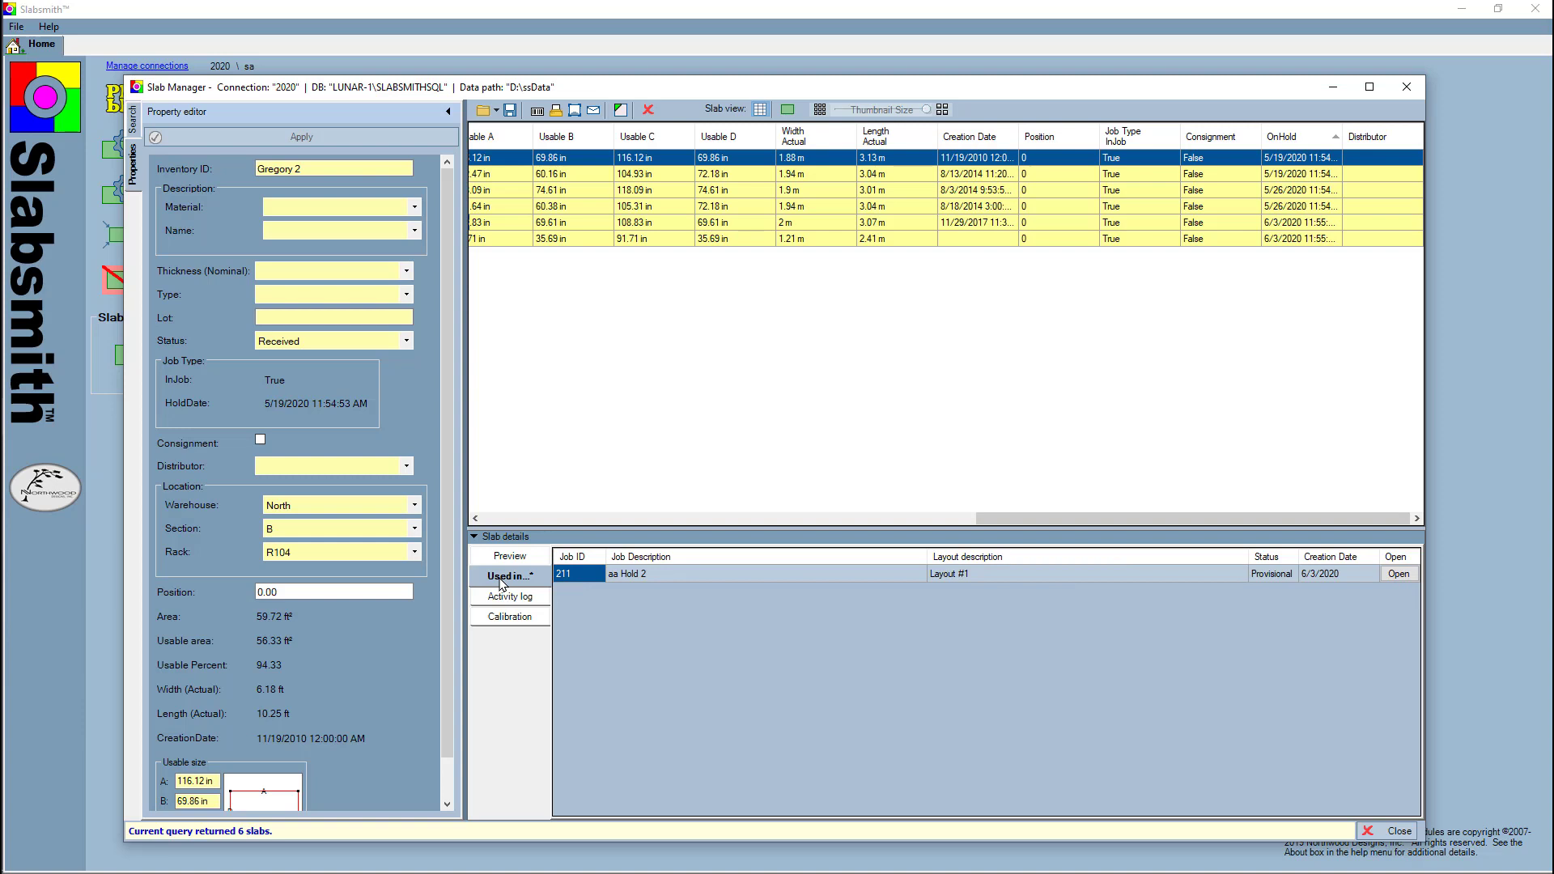
{"action": "left_click", "coordinate": [134, 122]}
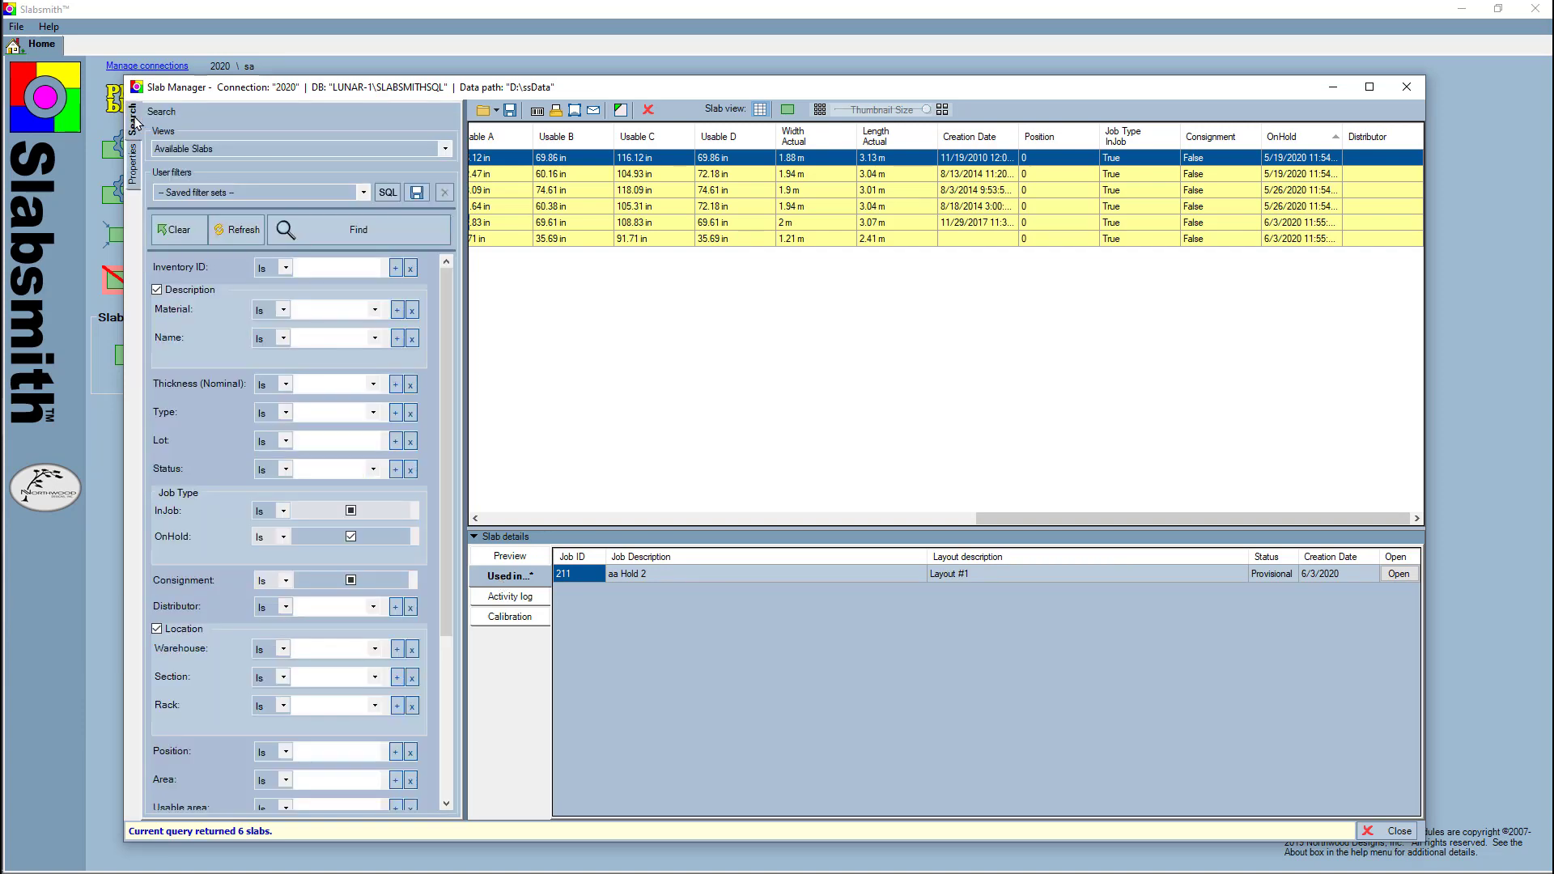
Clear the filters, find all available slabs, and browse them as thumbnails
{"action": "left_click", "coordinate": [179, 234]}
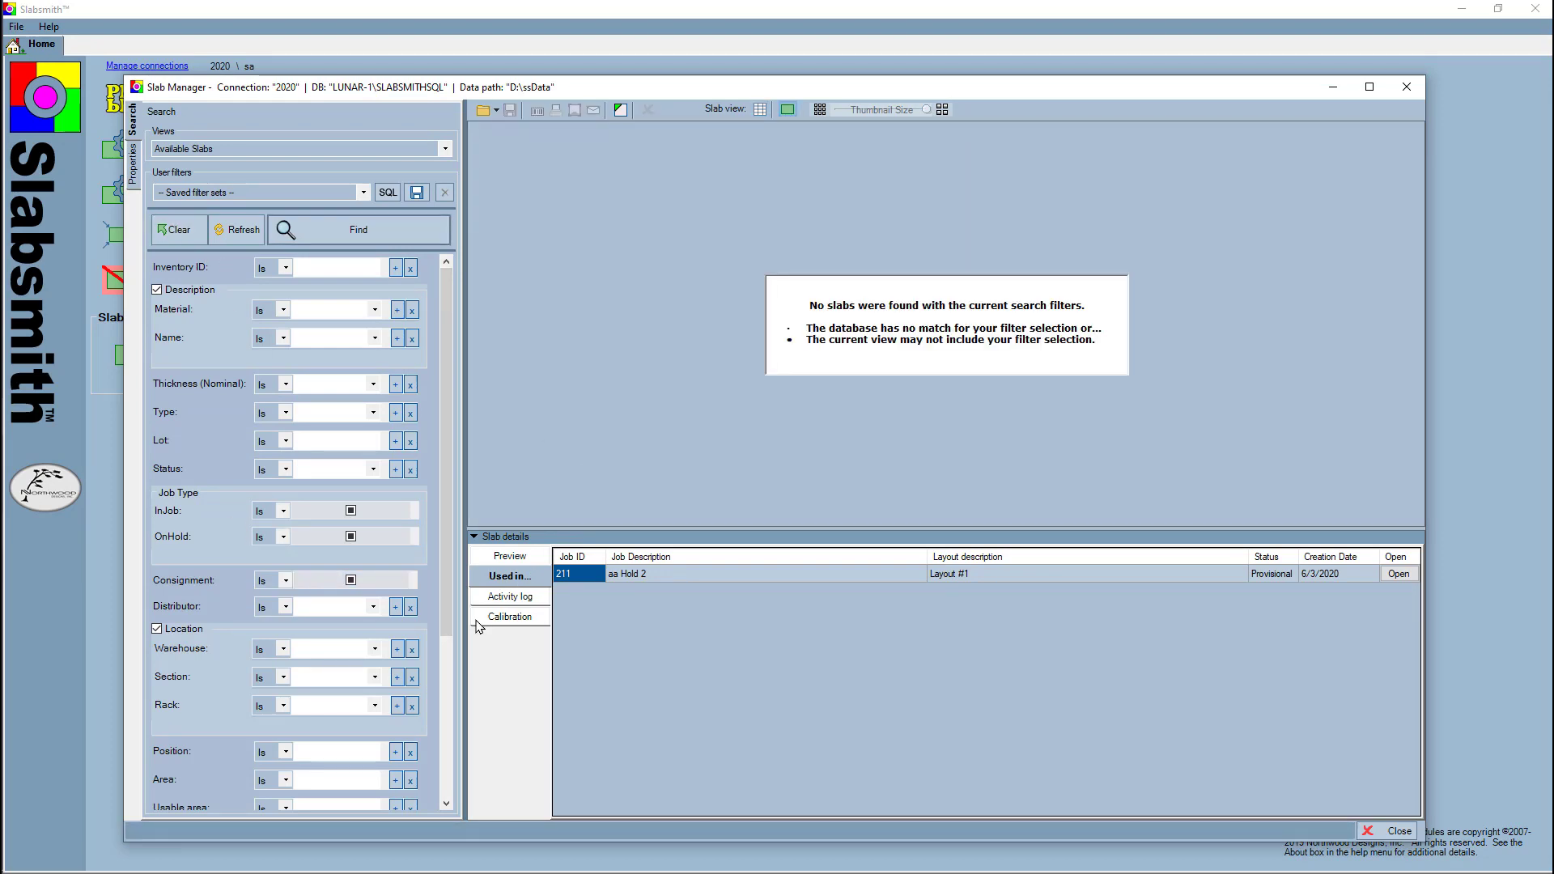
{"action": "left_click", "coordinate": [404, 234]}
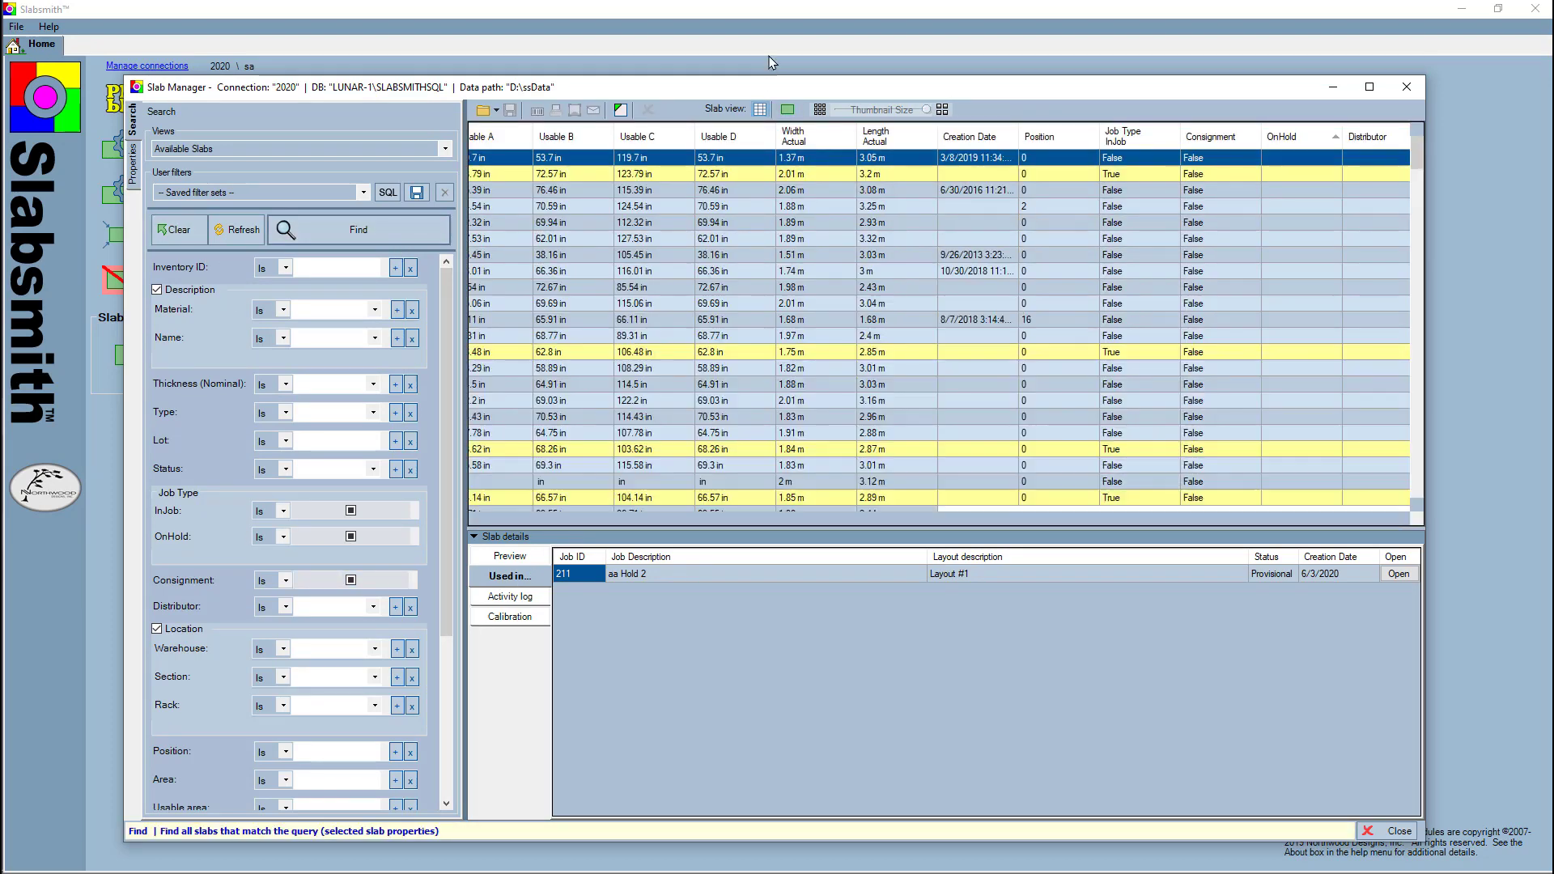
{"action": "left_click", "coordinate": [788, 109]}
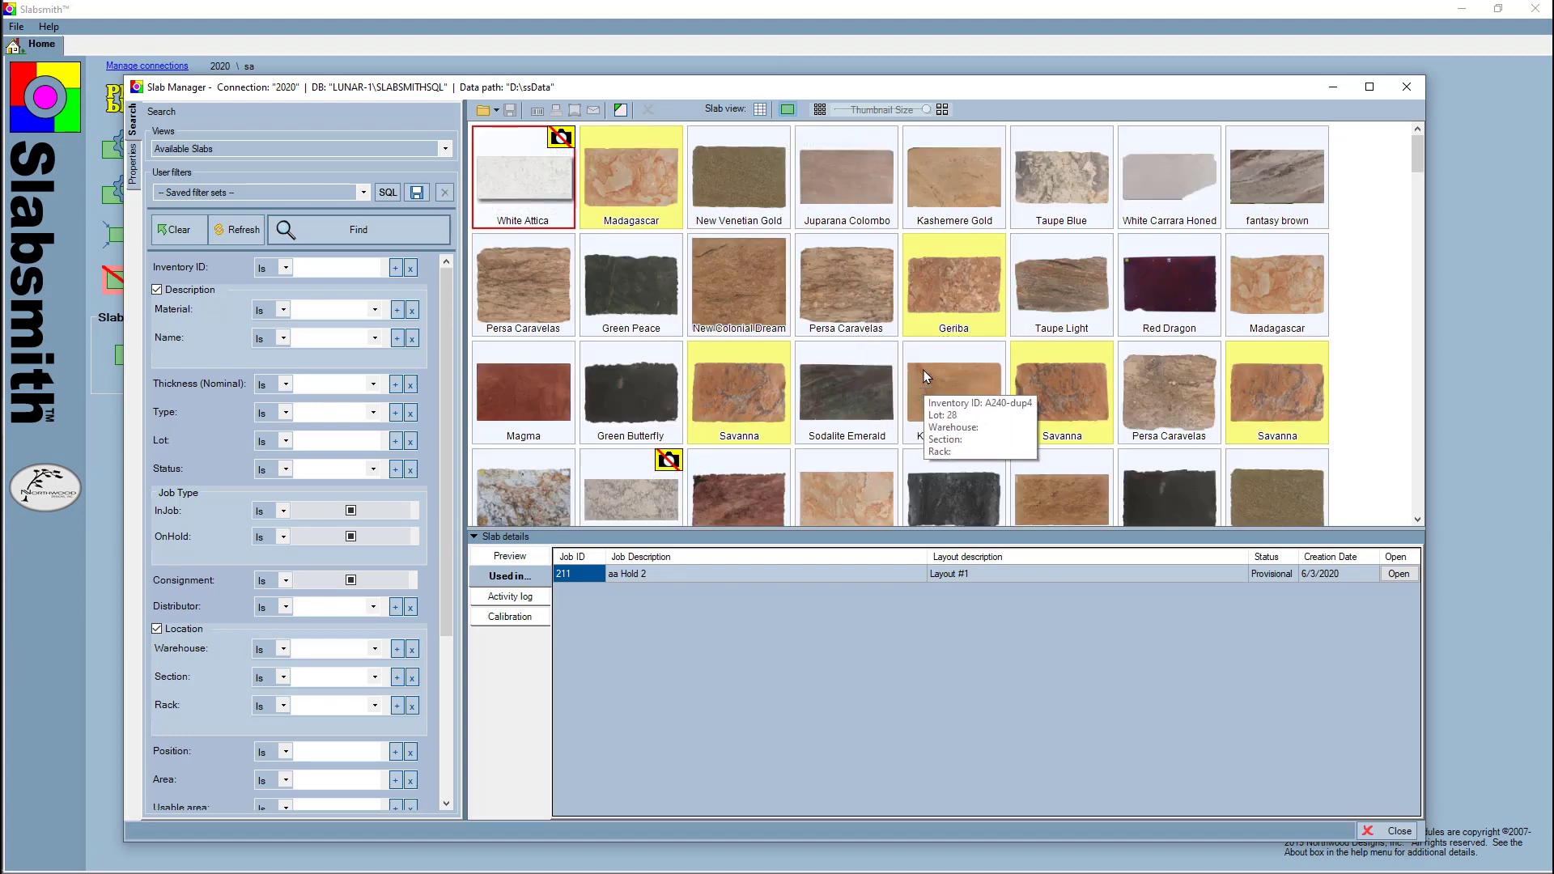
{"action": "scroll", "coordinate": [1018, 365], "scroll_direction": "down", "scroll_amount": 2}
{"action": "scroll", "coordinate": [1019, 365], "scroll_direction": "up", "scroll_amount": 2}
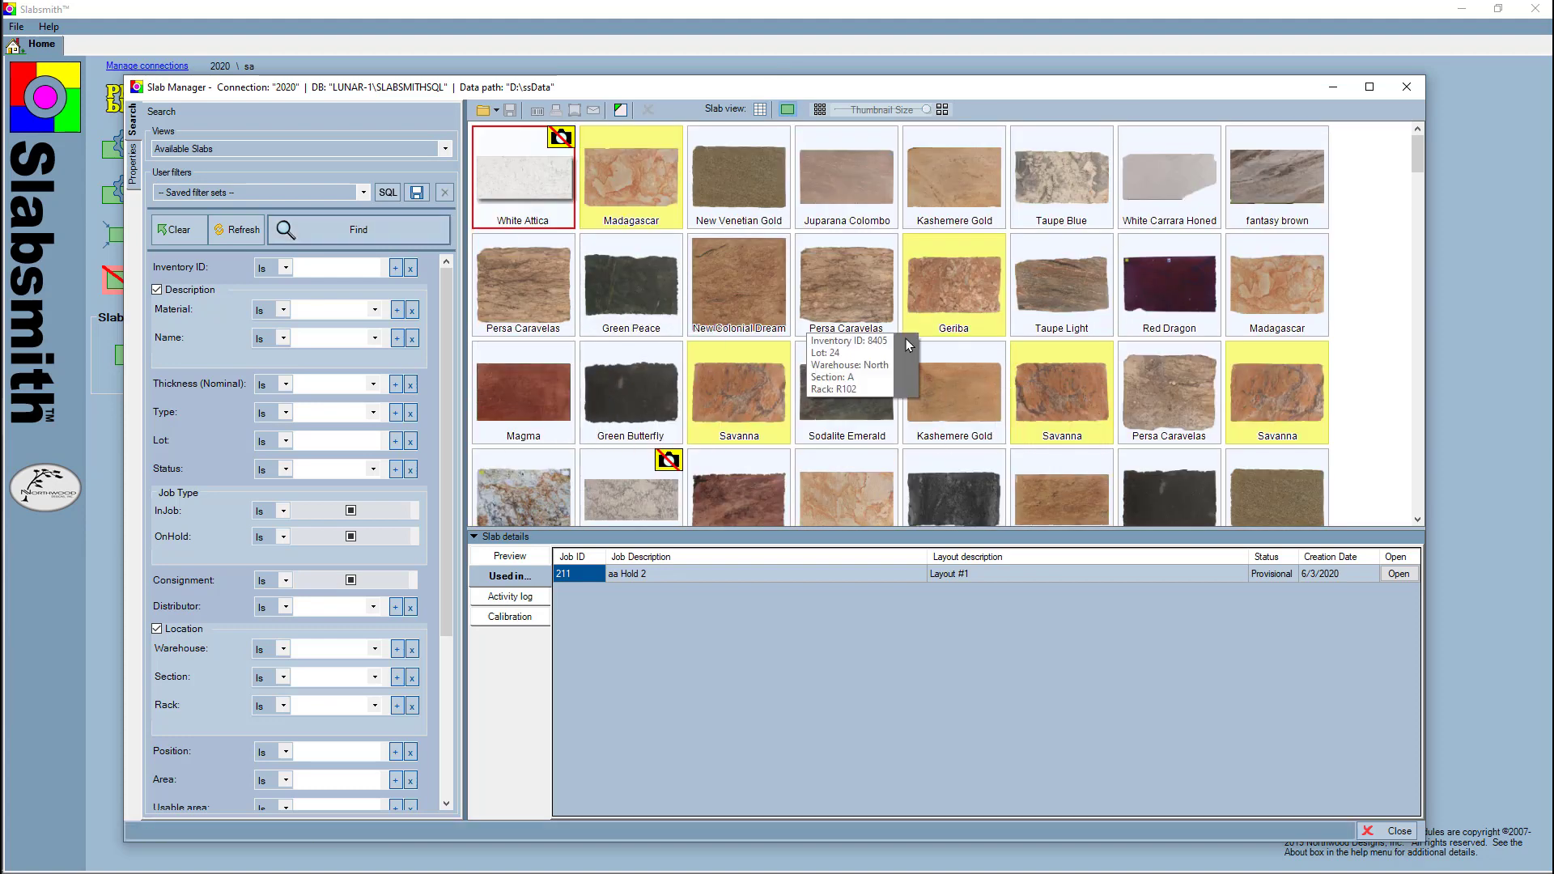
{"action": "scroll", "coordinate": [950, 415], "scroll_direction": "down", "scroll_amount": 2}
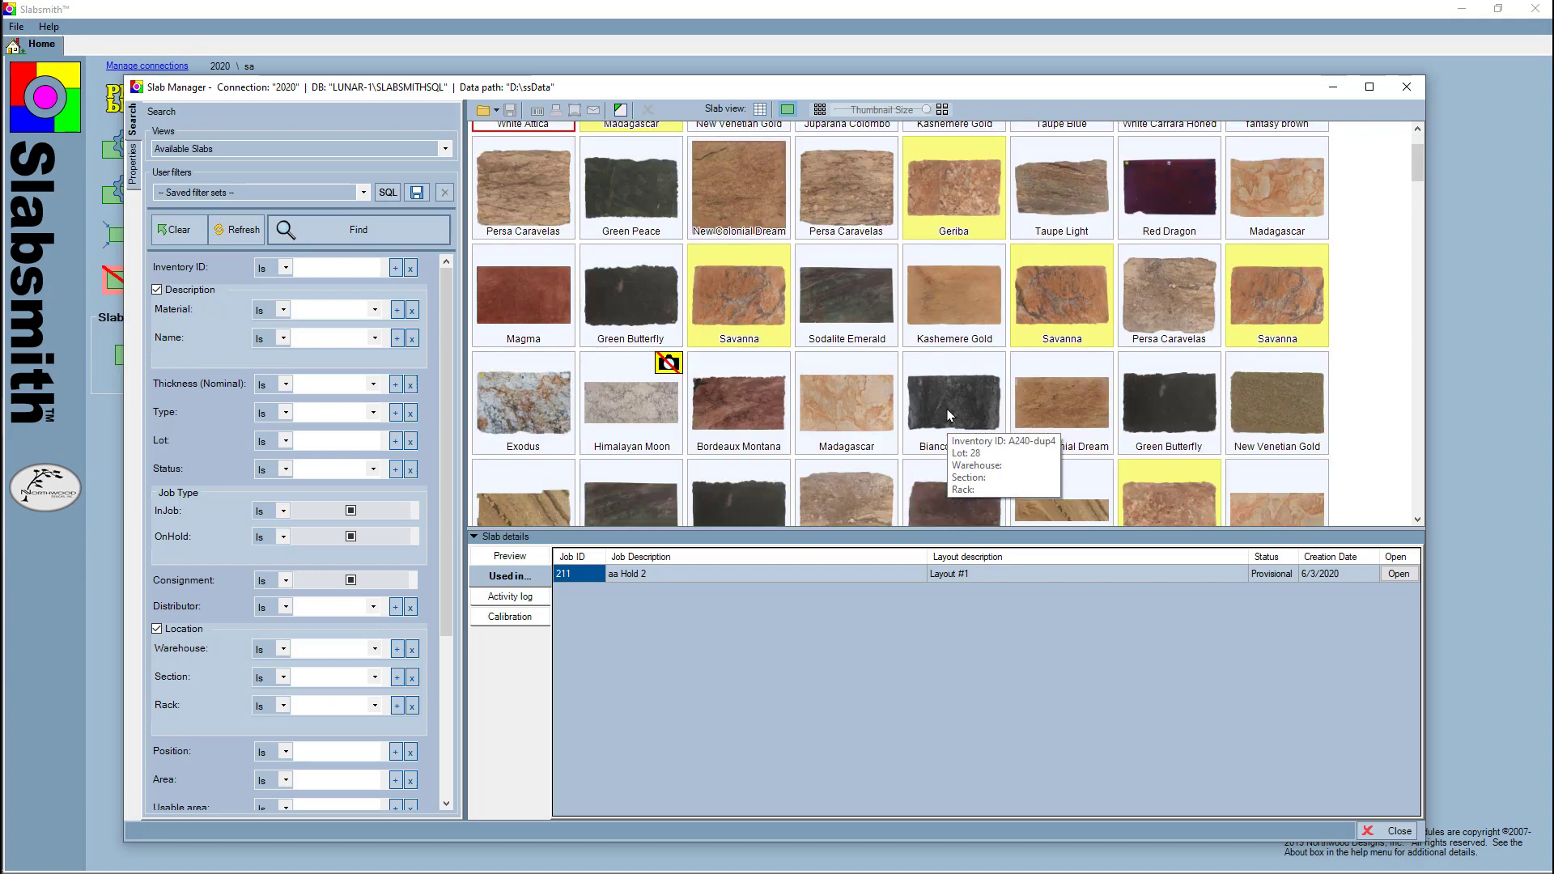
{"action": "scroll", "coordinate": [945, 416], "scroll_direction": "down", "scroll_amount": 3}
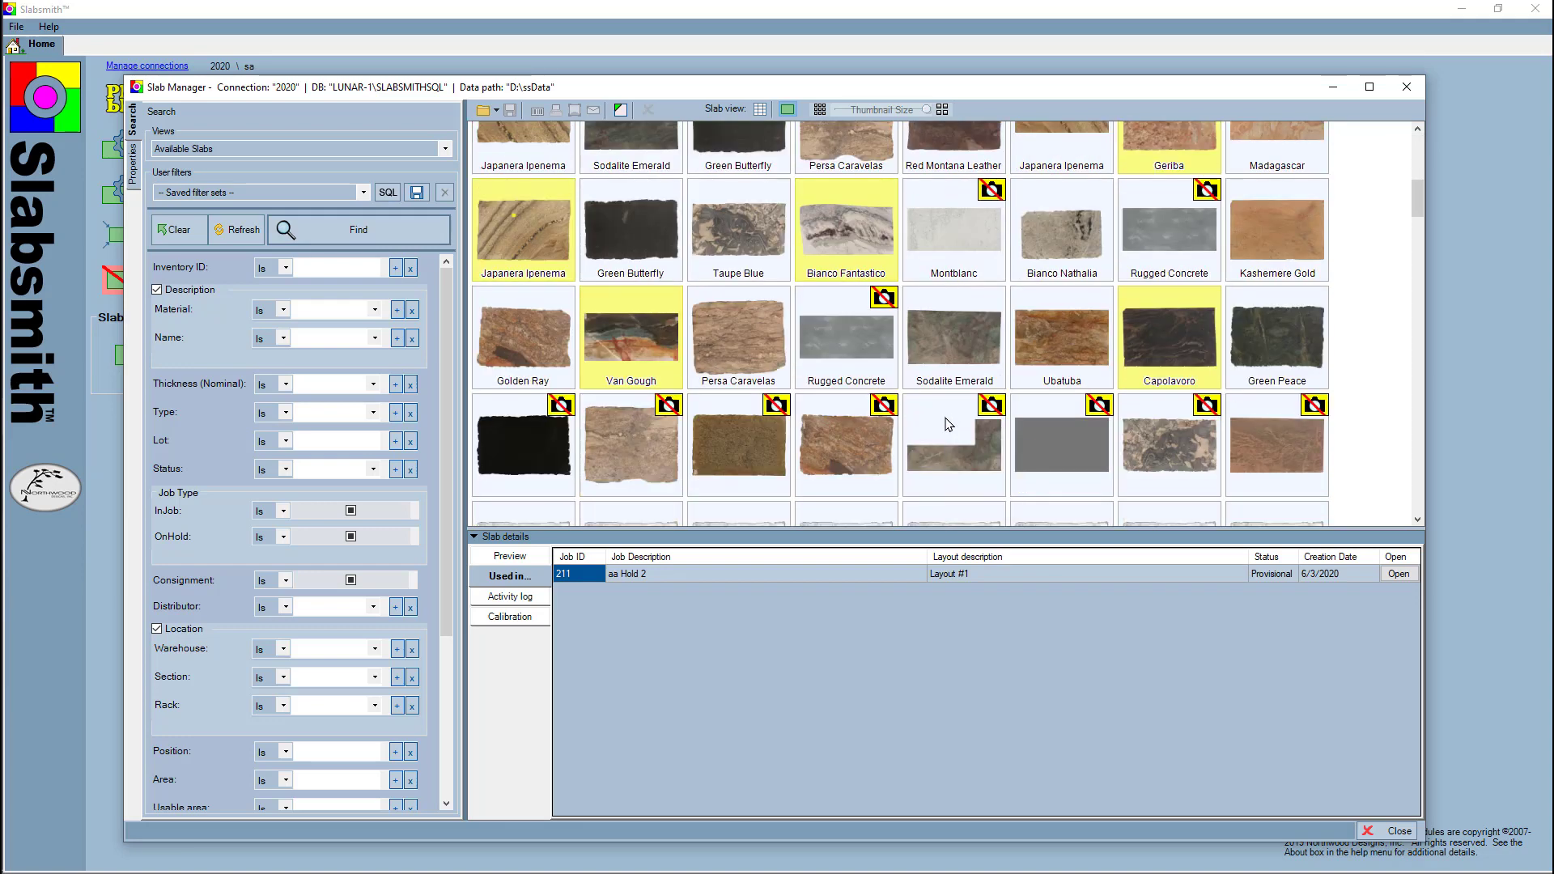
{"action": "scroll", "coordinate": [945, 418], "scroll_direction": "up", "scroll_amount": 5}
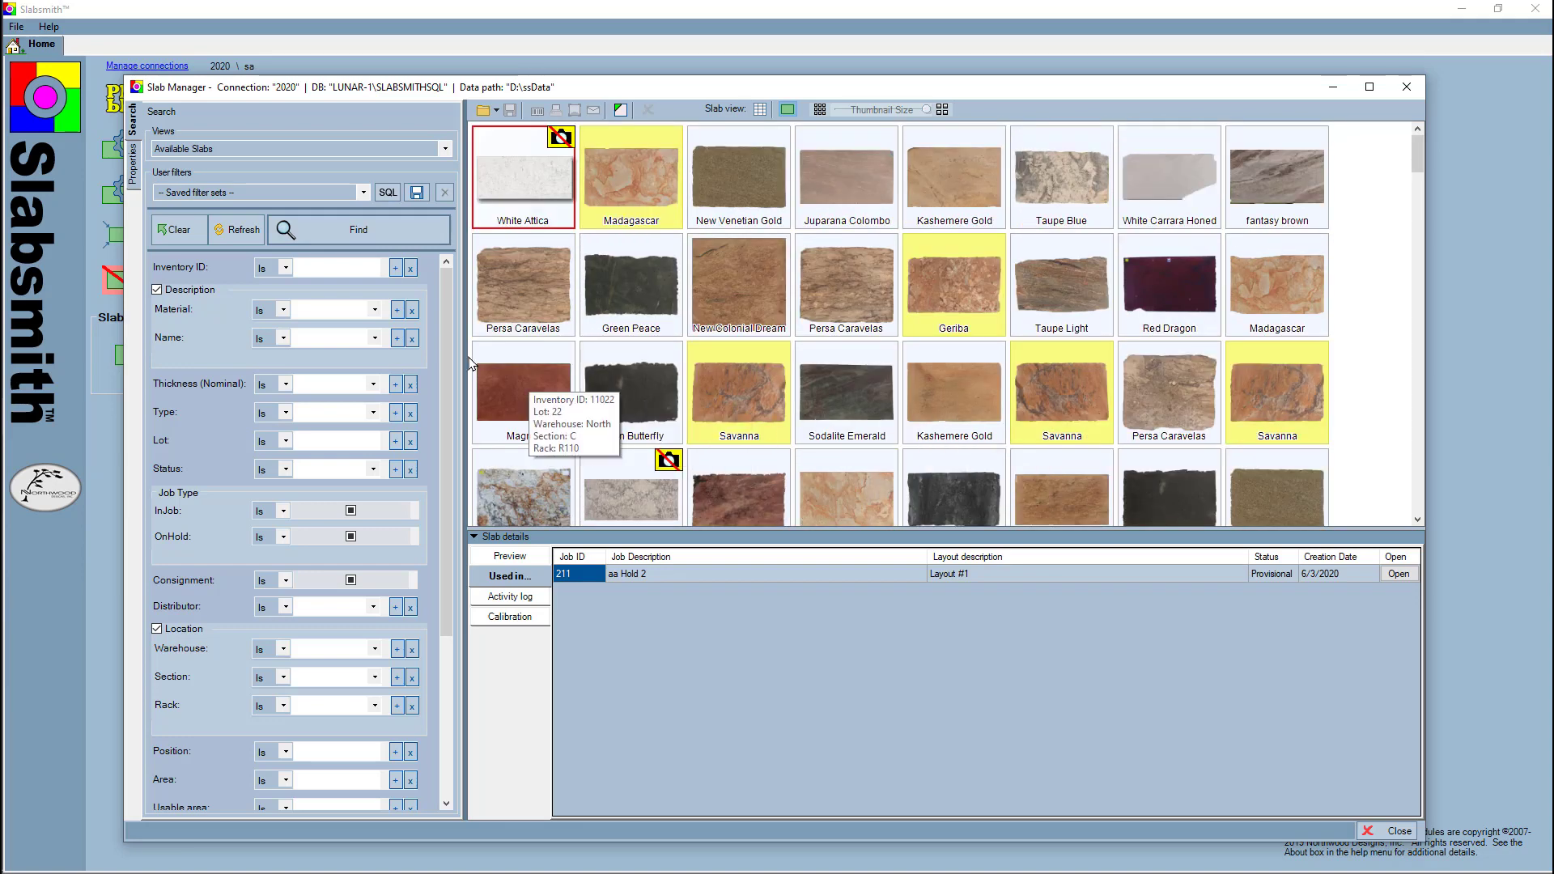
Filter the slabs by the name Bordeaux Montana and select the first two of the three results
{"action": "scroll", "coordinate": [376, 344], "scroll_direction": "down", "scroll_amount": 1}
{"action": "left_click", "coordinate": [377, 344]}
{"action": "left_click", "coordinate": [348, 420]}
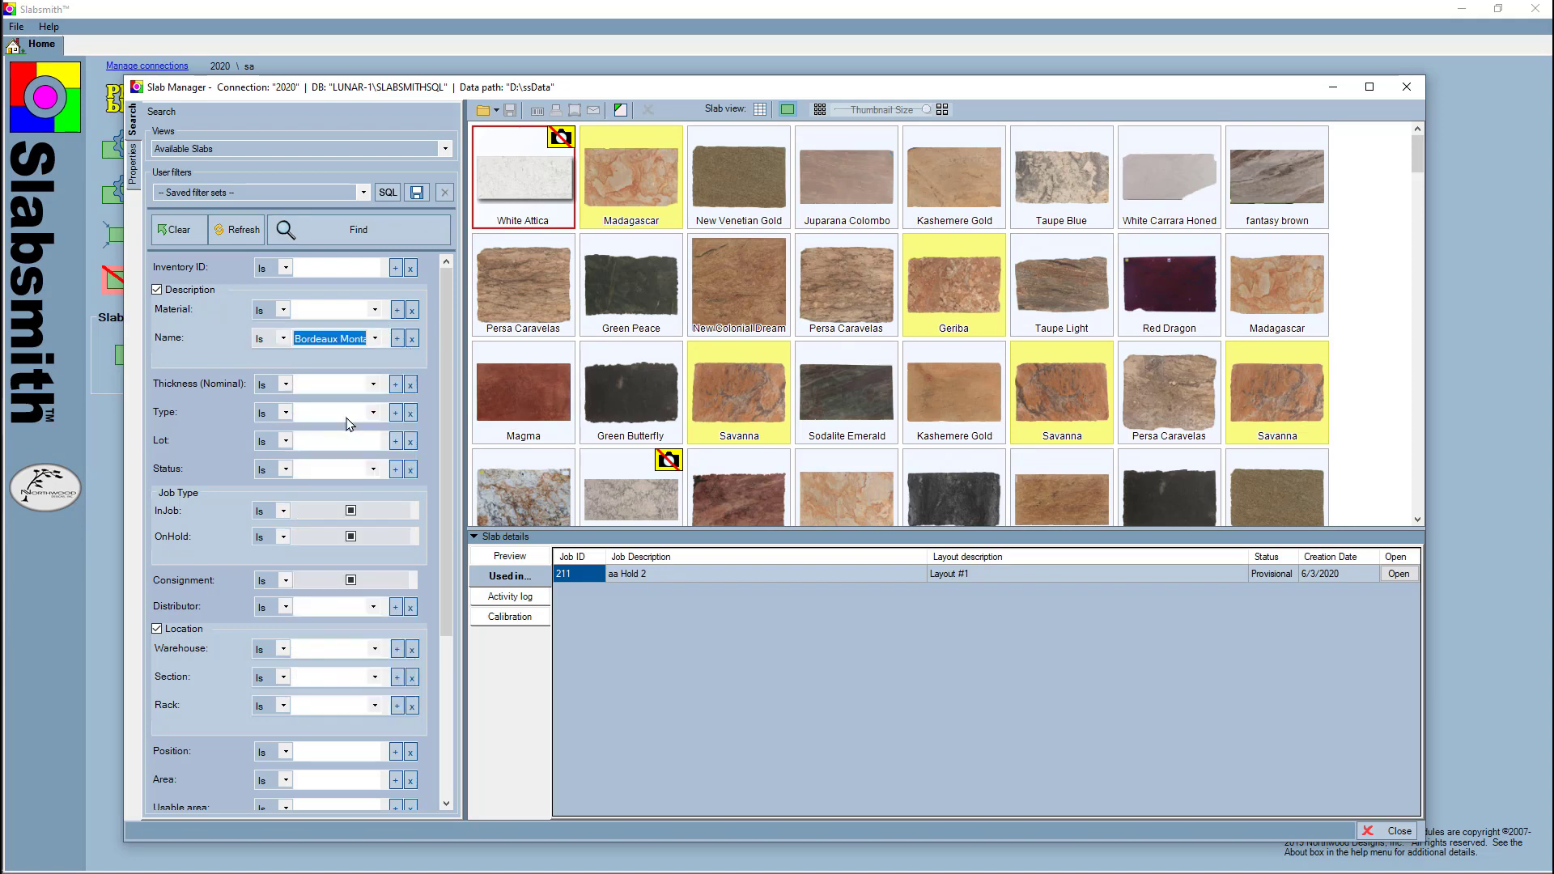
{"action": "left_click", "coordinate": [391, 243]}
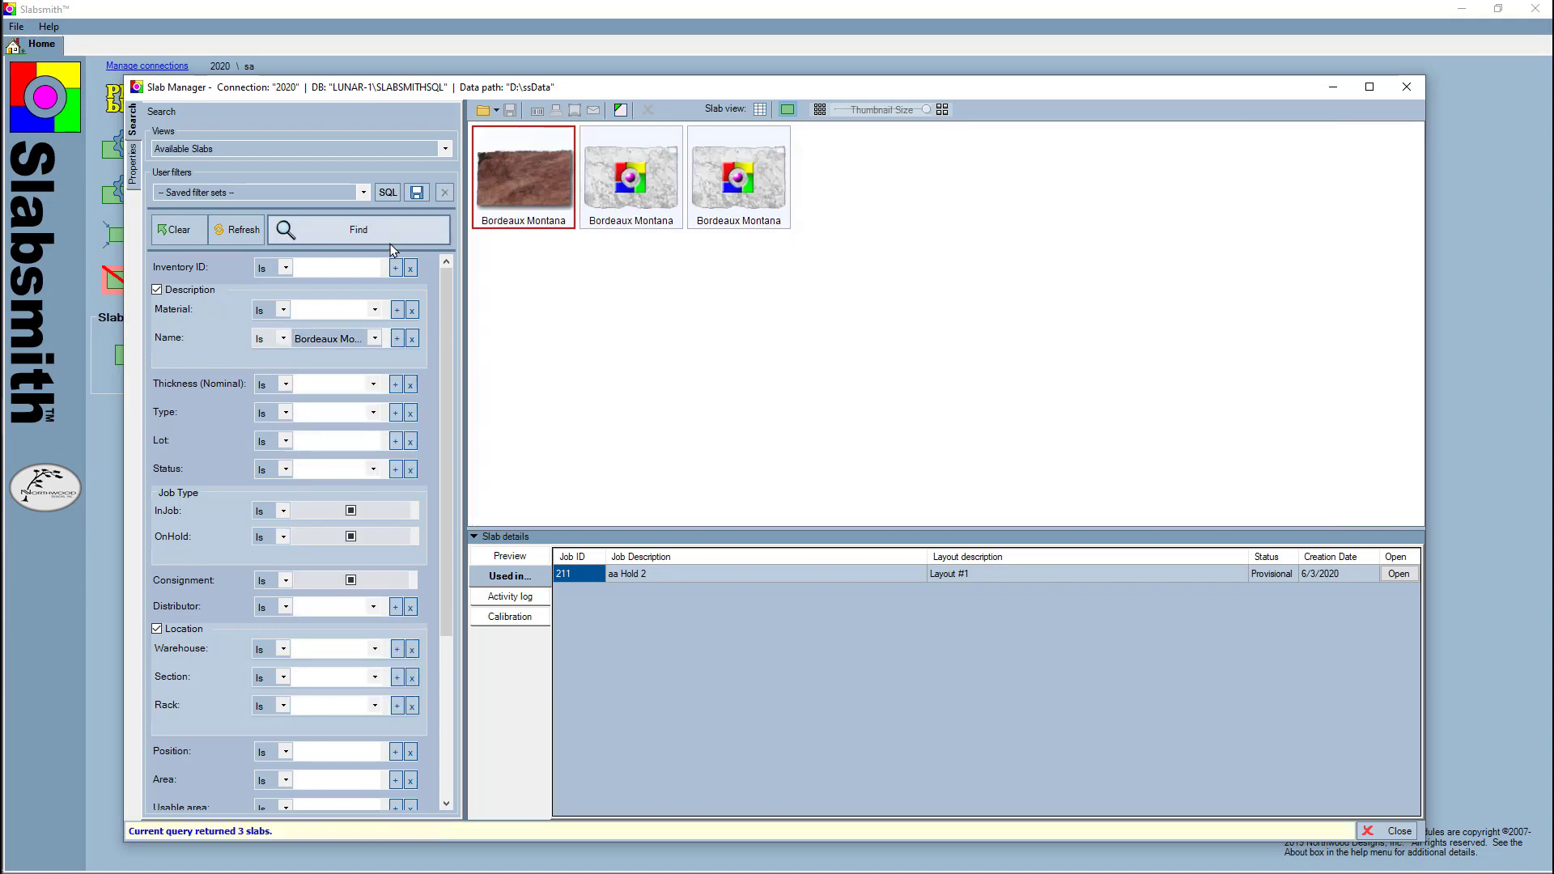
{"action": "left_click", "coordinate": [555, 203]}
{"action": "left_click", "coordinate": [604, 178]}
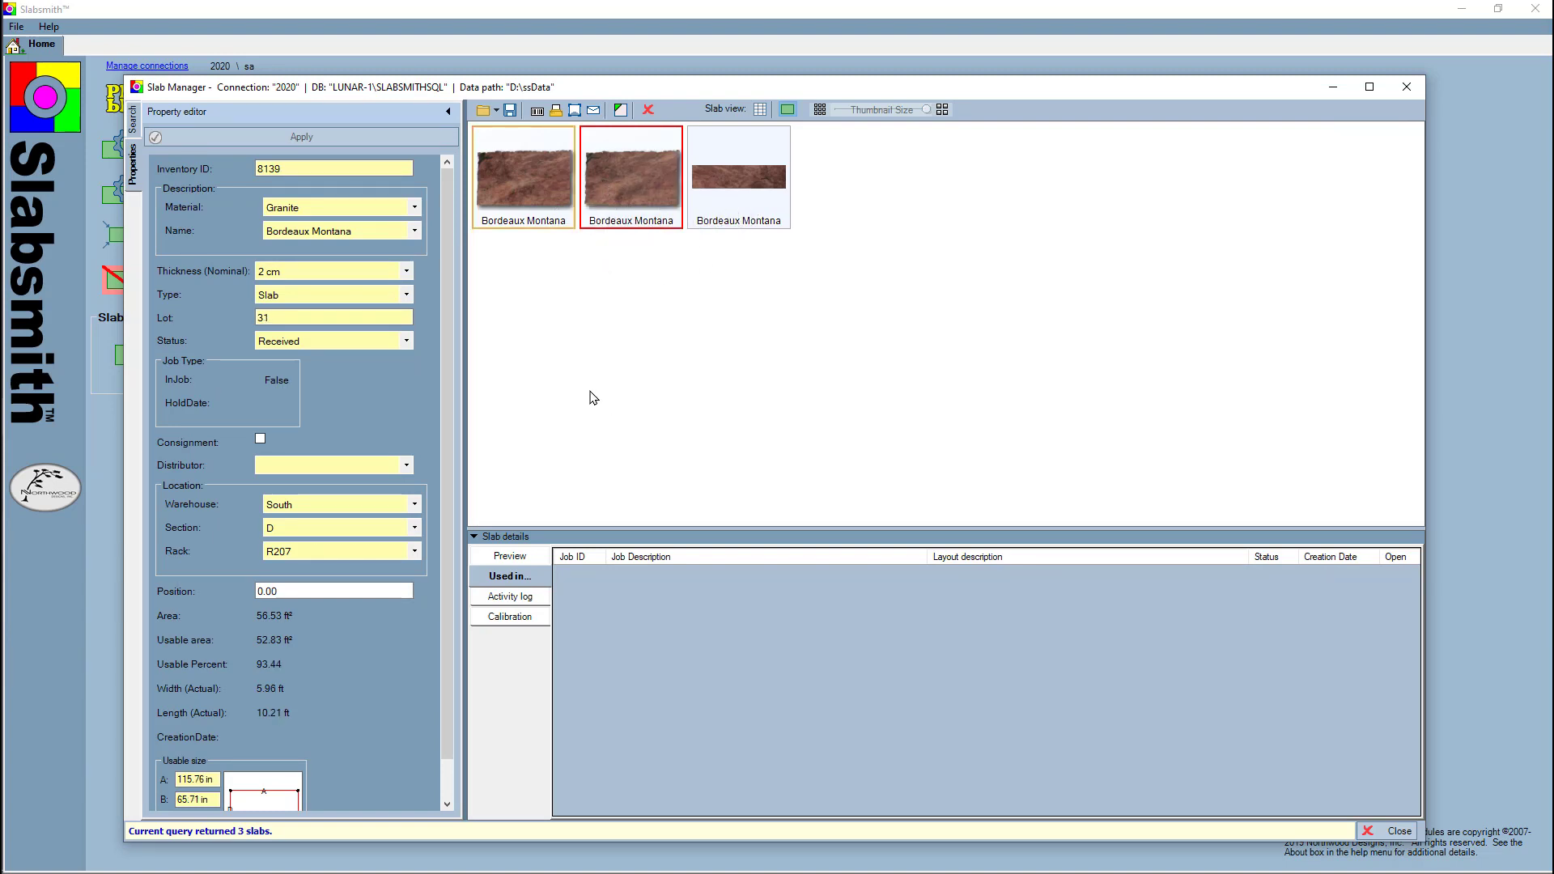
Start saving a job for the two selected slabs with a kitchen job description, holding them for the customer
{"action": "left_click", "coordinate": [510, 111]}
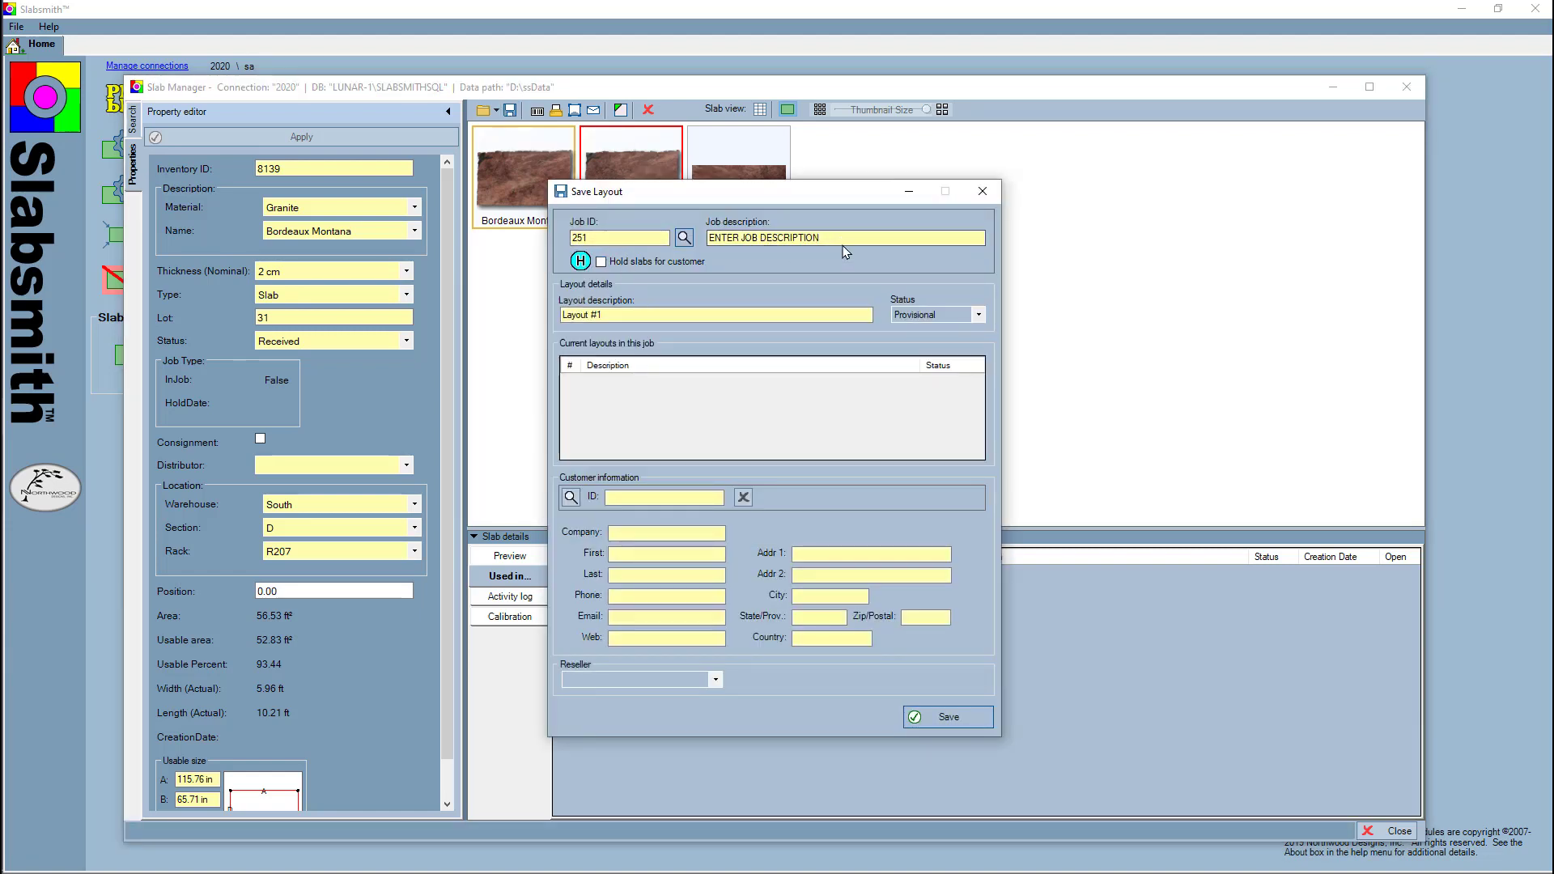
{"action": "left_click_drag", "start_coordinate": [936, 241], "coordinate": [701, 241]}
{"action": "type", "text": "Smith Kitchen"}
{"action": "left_click", "coordinate": [601, 262]}
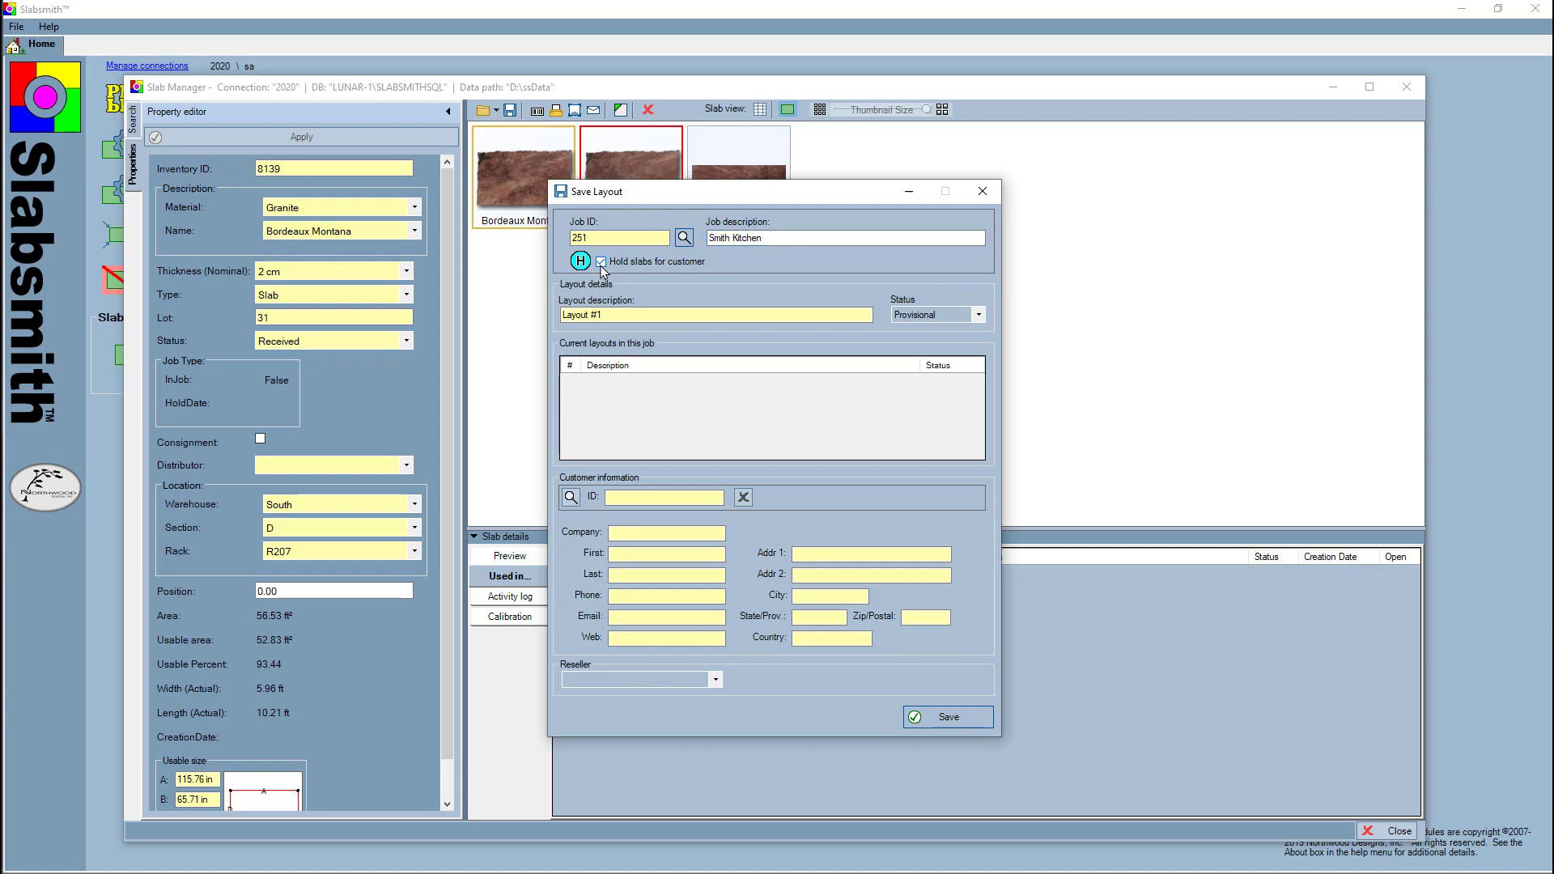
Fill in the customer's first and last name, then save the job layout and confirm
{"action": "left_click", "coordinate": [644, 555]}
{"action": "key", "text": "Tab"}
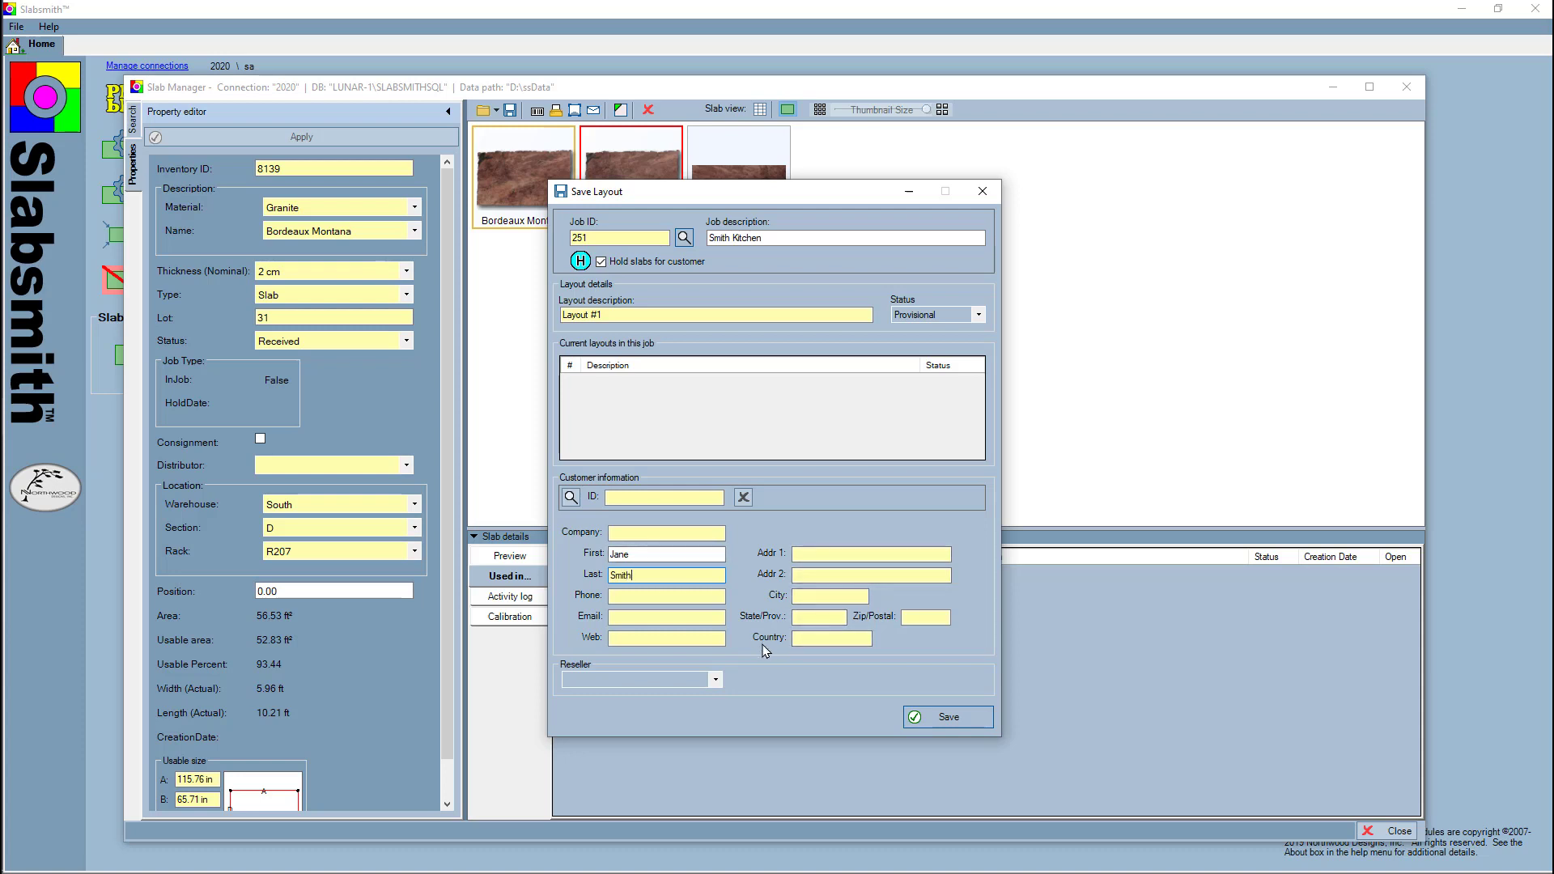
{"action": "left_click", "coordinate": [679, 599]}
{"action": "type", "text": "asdfasdfasdf"}
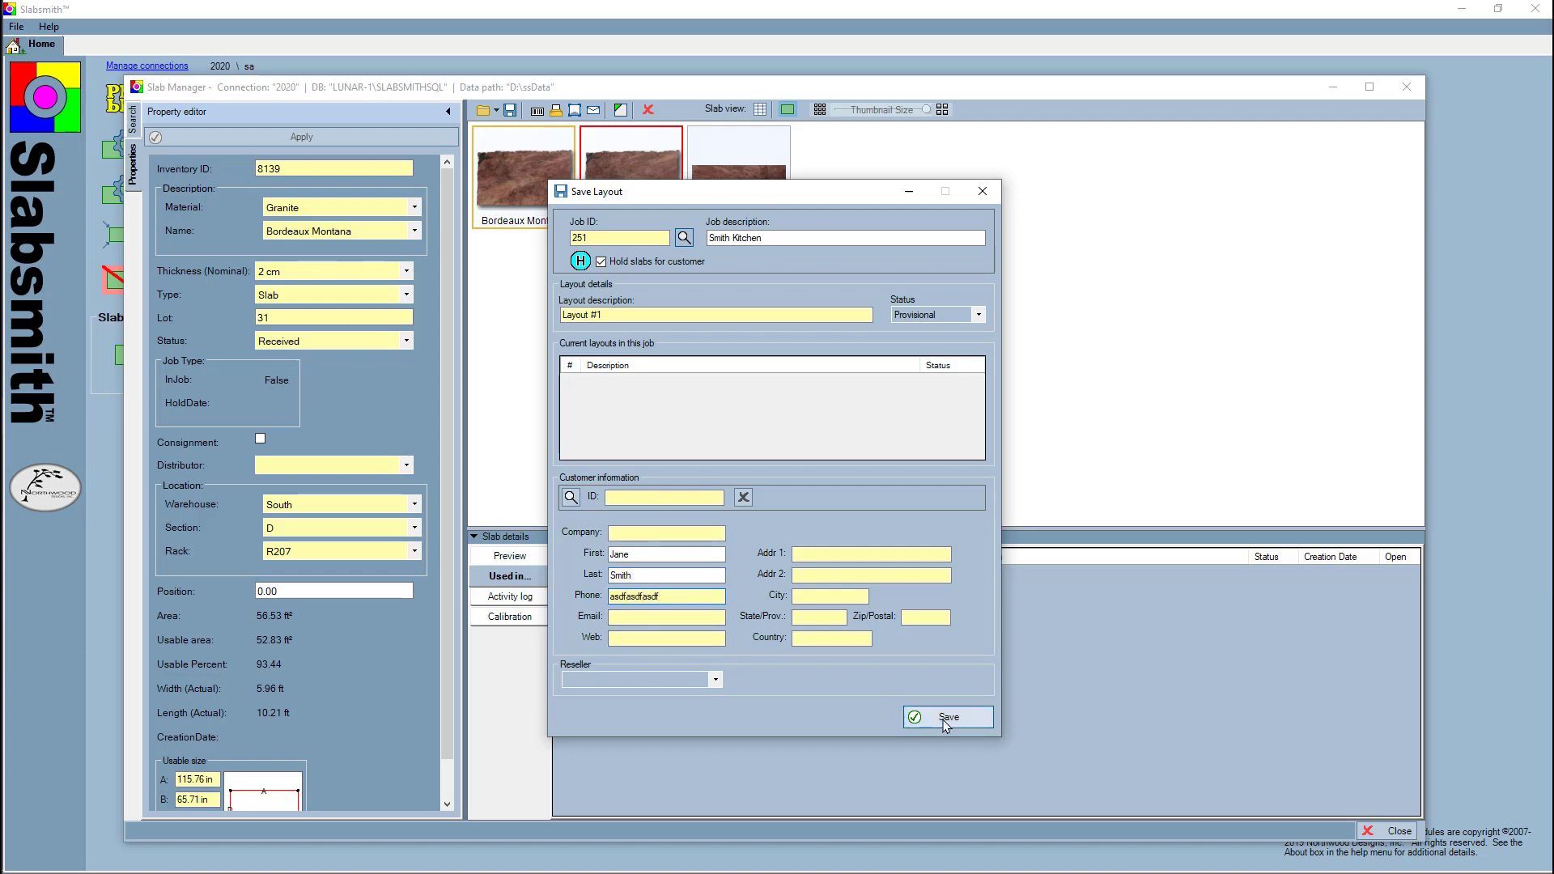
{"action": "left_click", "coordinate": [946, 721]}
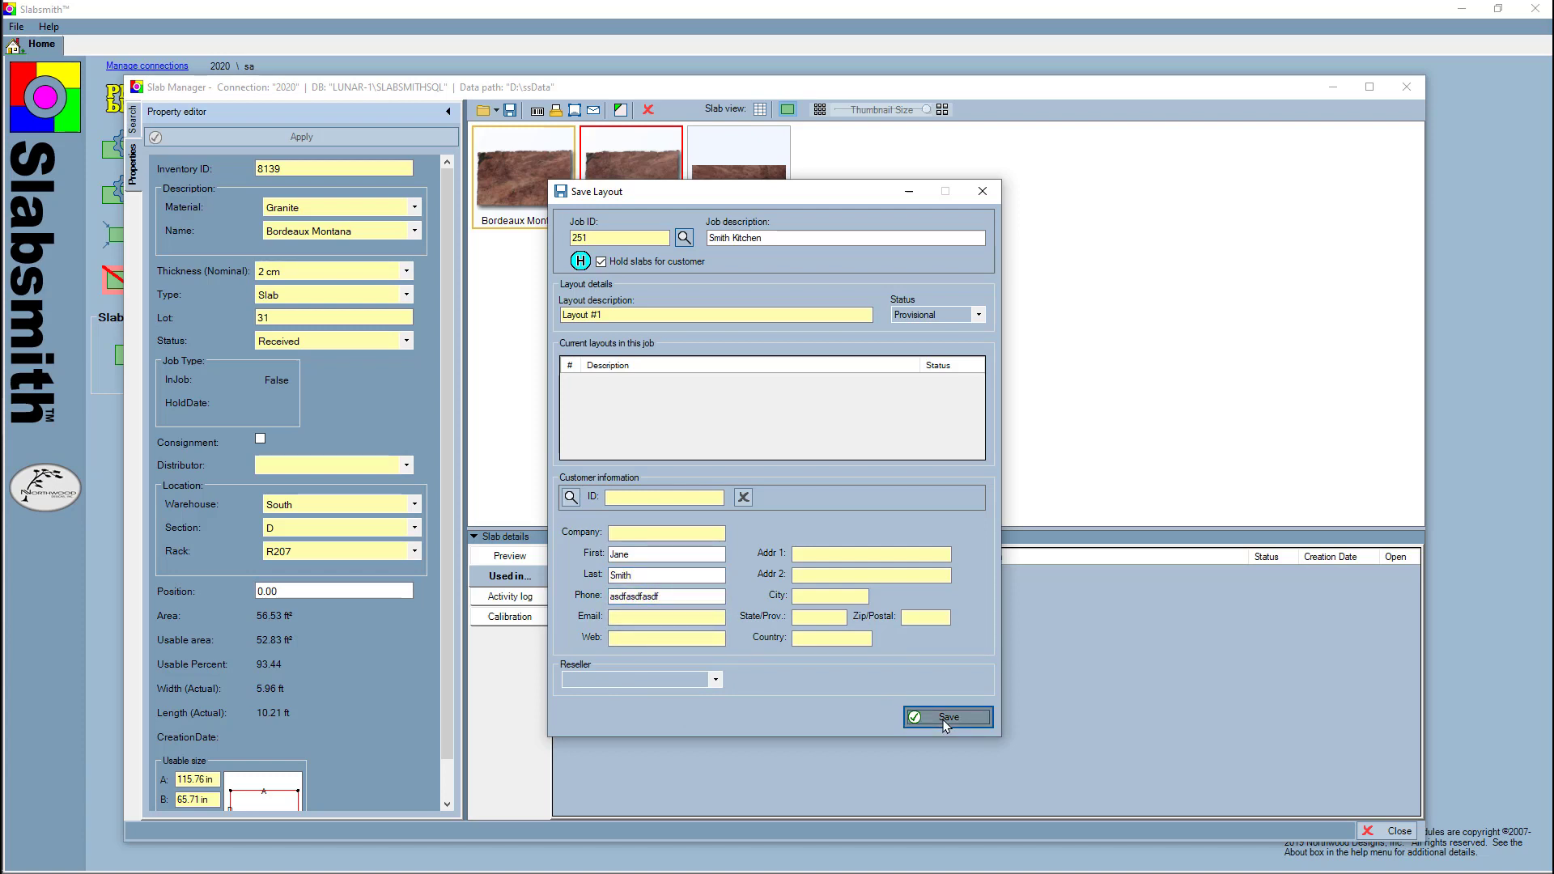
{"action": "left_click", "coordinate": [838, 509]}
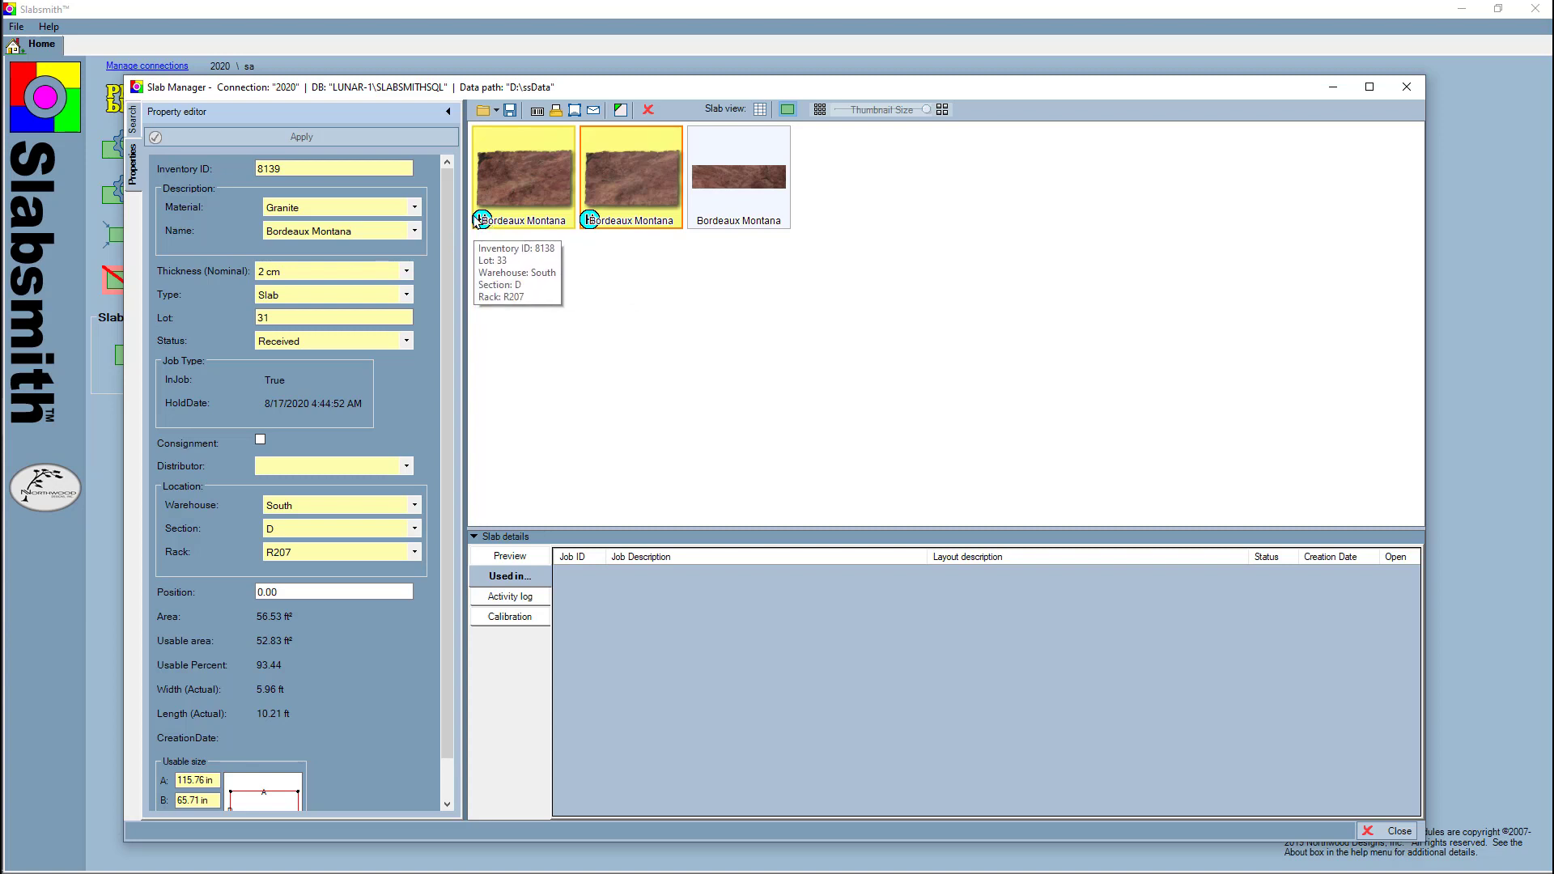
Clear the filters, list only on-hold slabs, and open job 251 from the Bordeaux Montana slab
{"action": "left_click", "coordinate": [134, 120]}
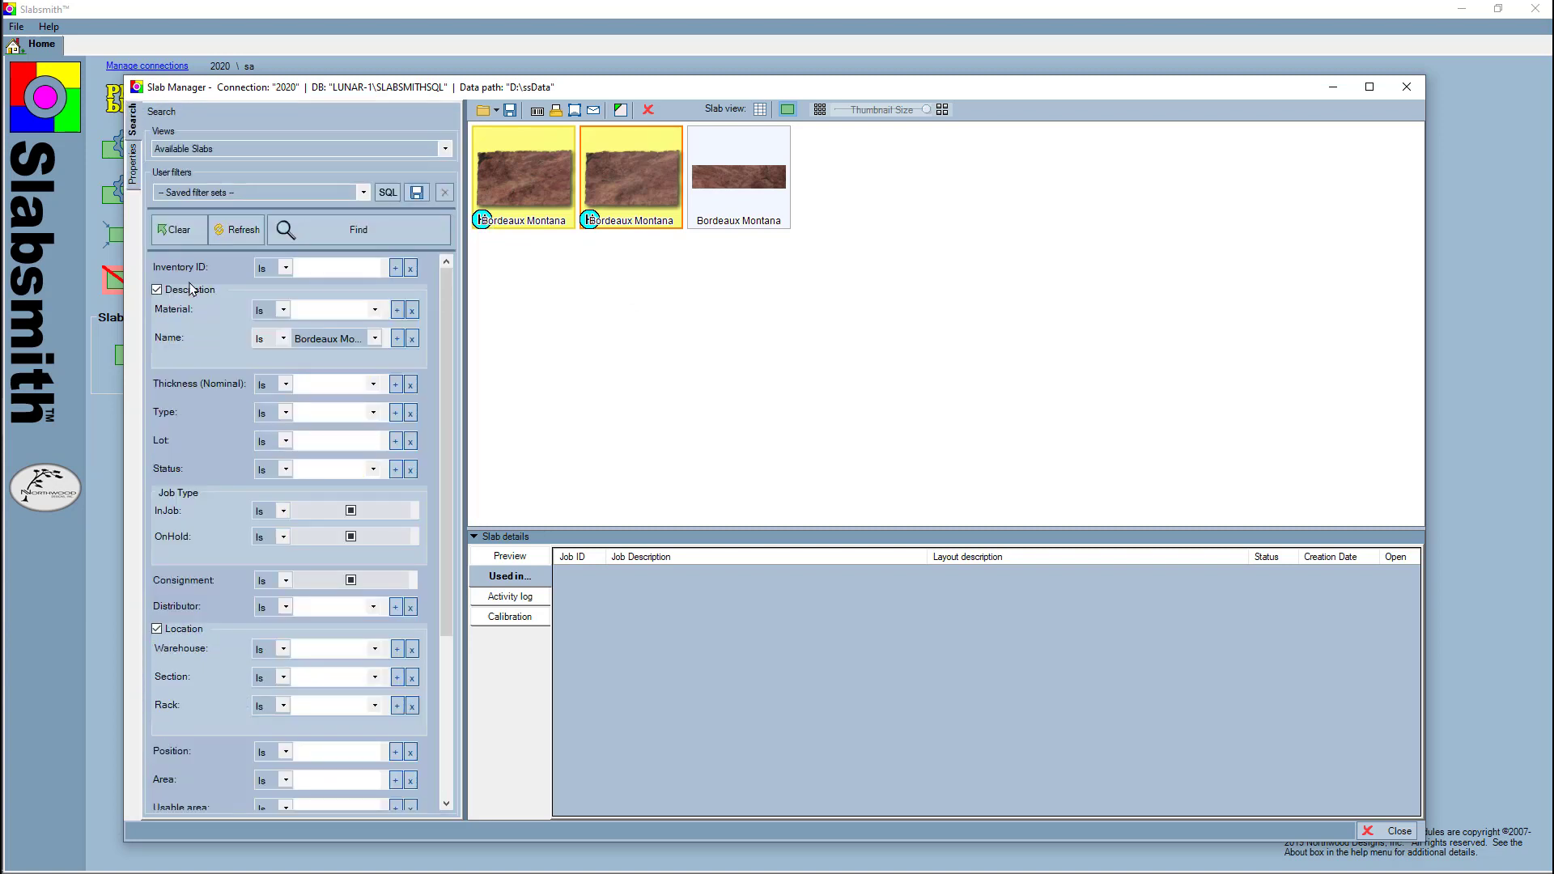
{"action": "left_click", "coordinate": [194, 226]}
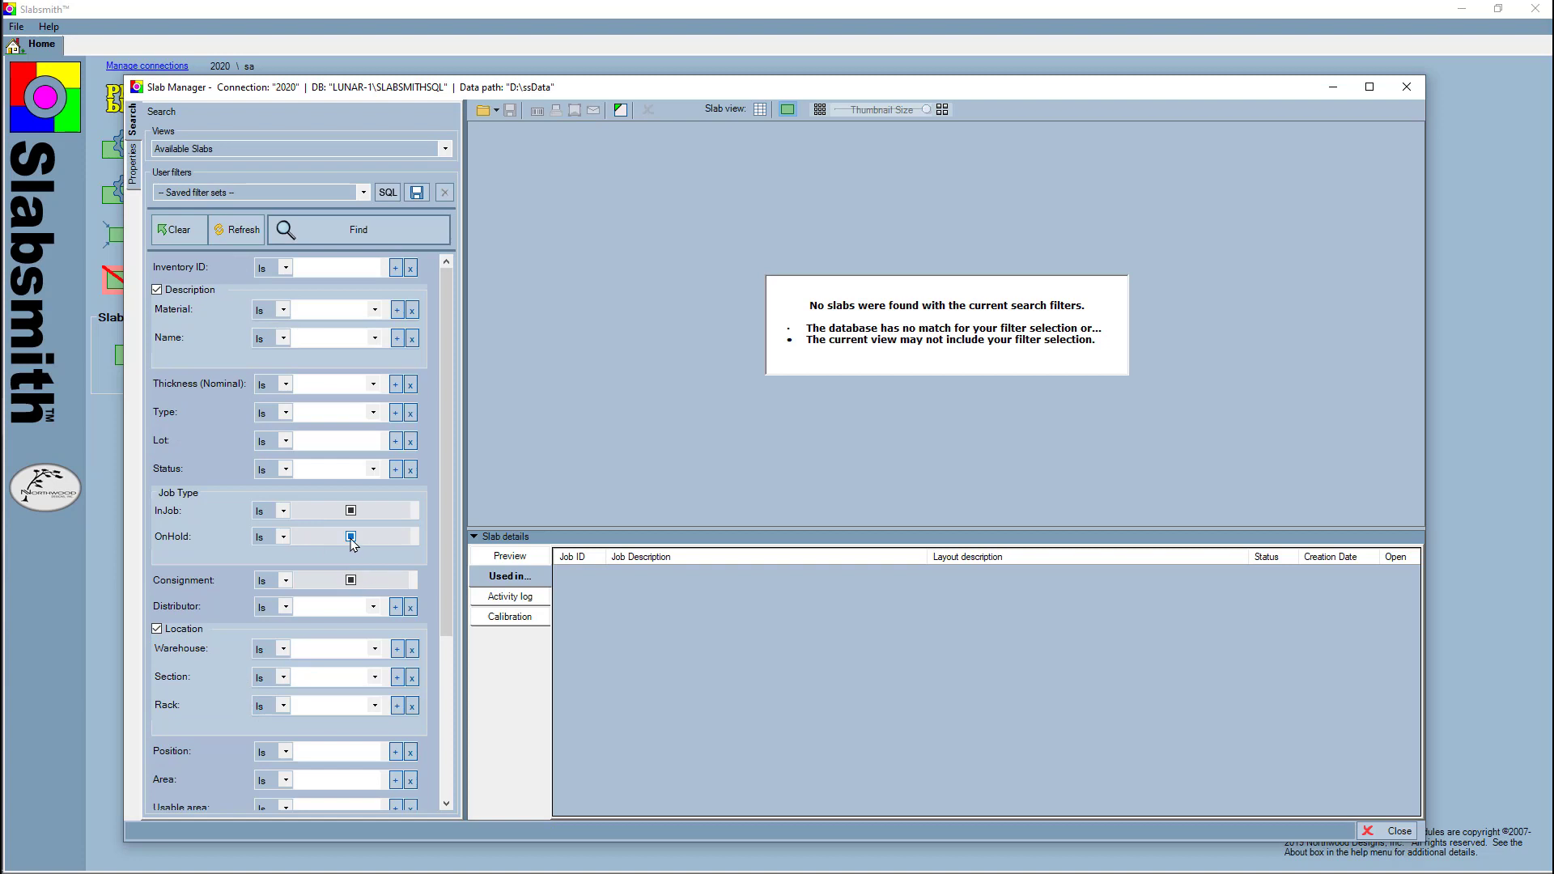
{"action": "left_click", "coordinate": [352, 538]}
{"action": "left_click", "coordinate": [398, 234]}
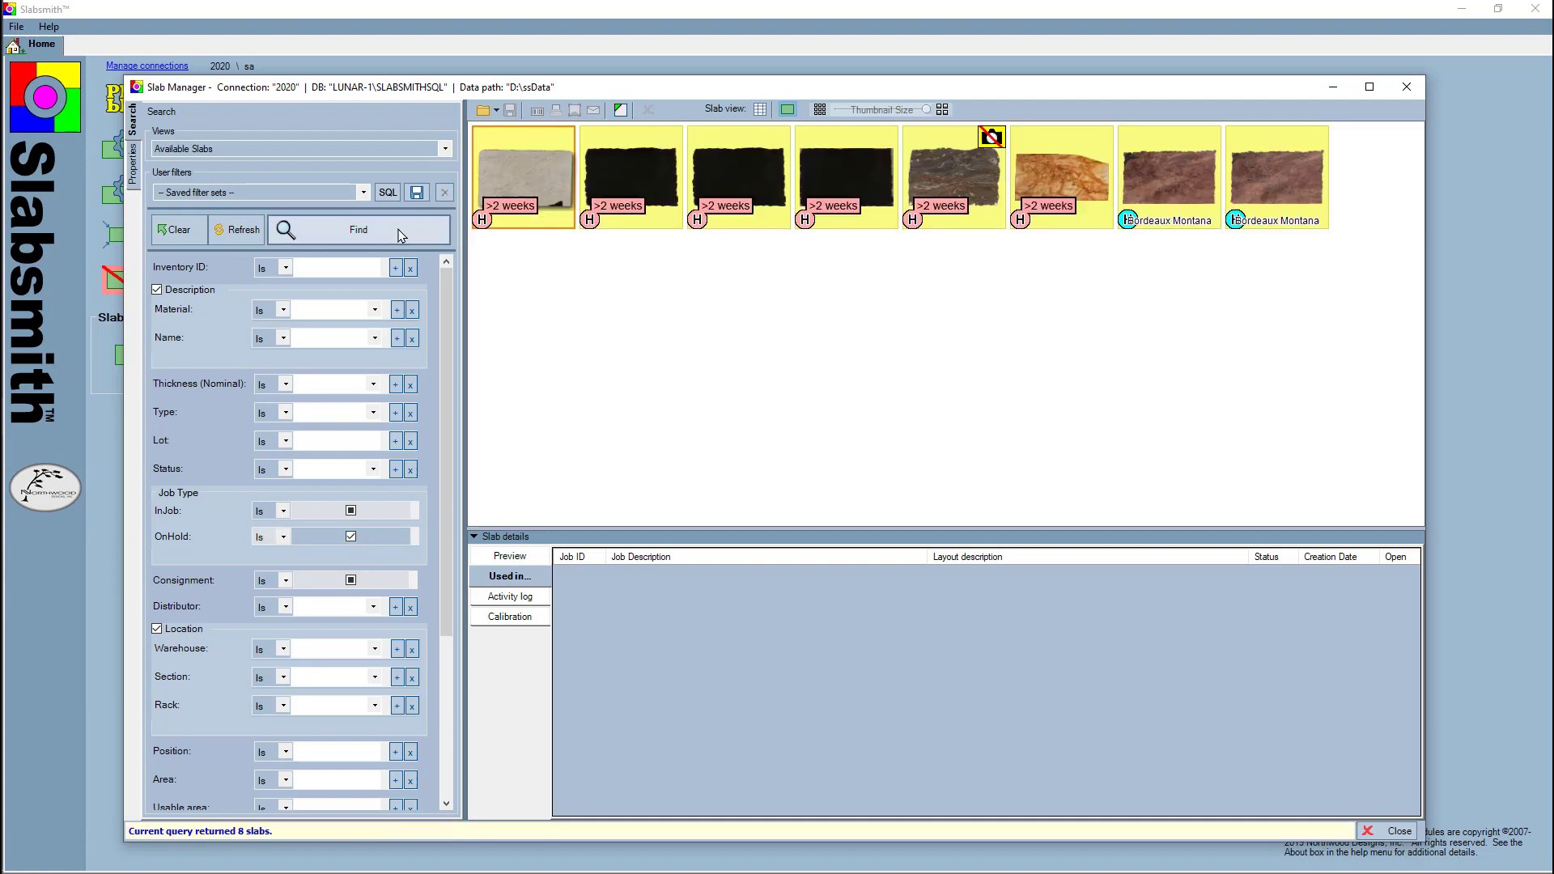
{"action": "left_click", "coordinate": [1173, 183]}
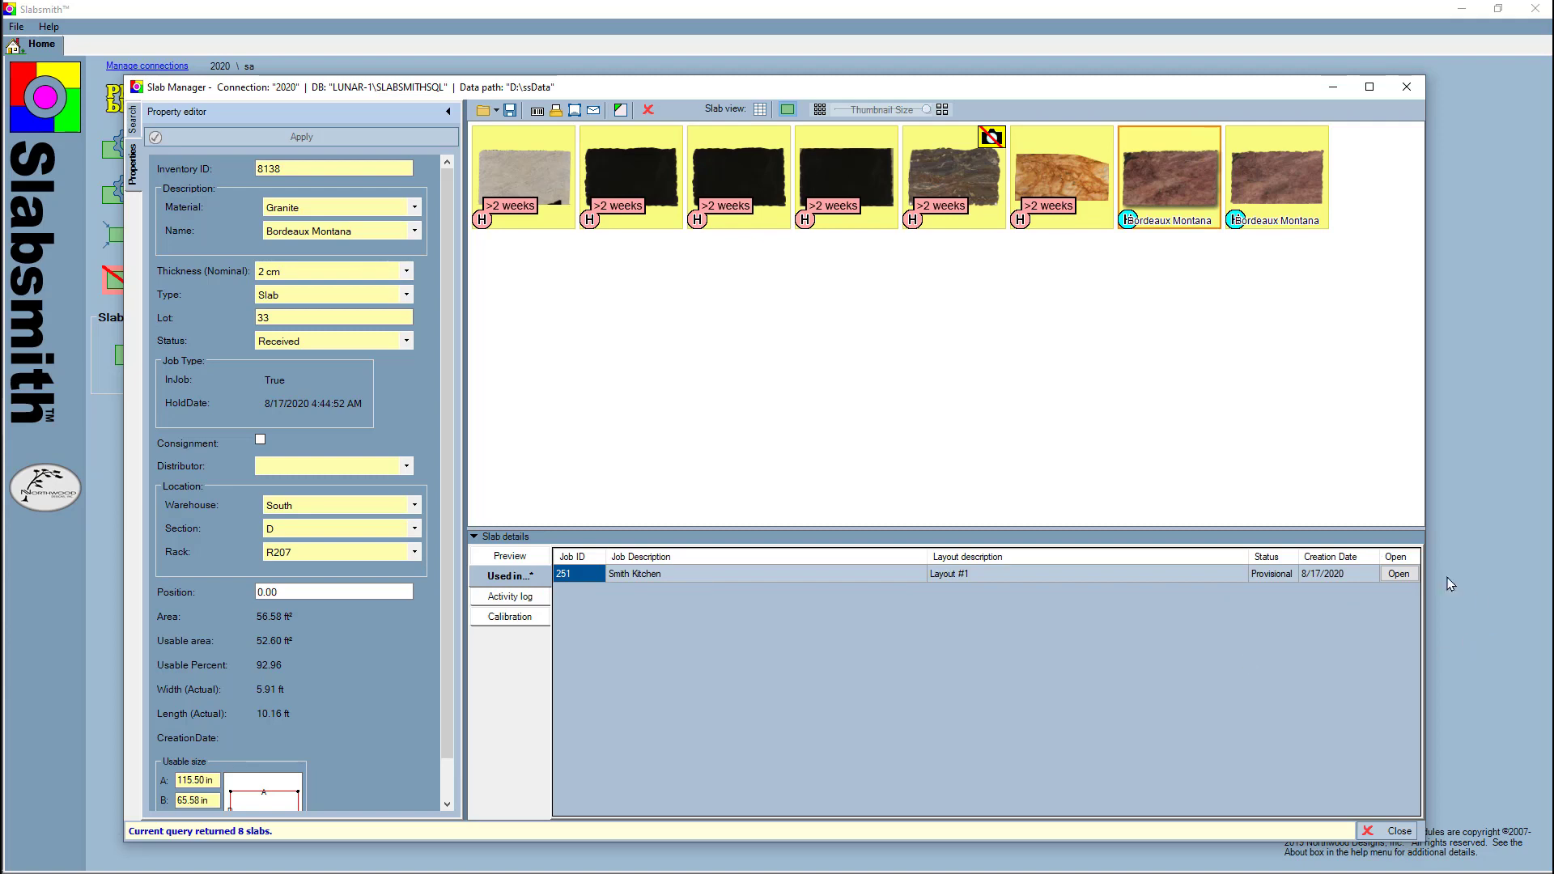
{"action": "left_click", "coordinate": [1398, 572]}
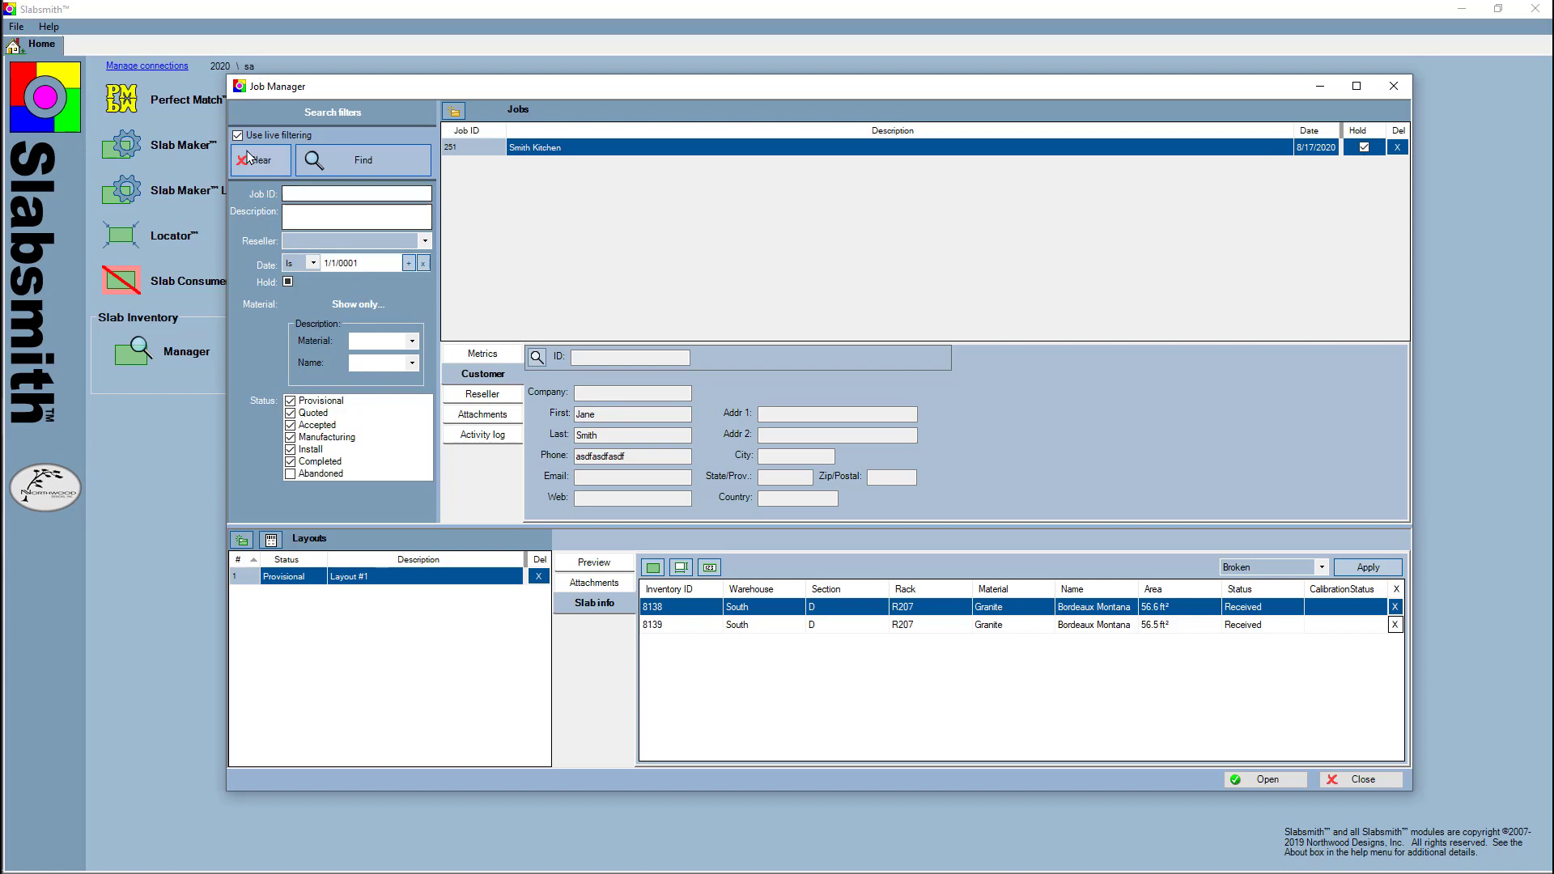
Filter Job Manager to held jobs only, showing jobs 251, 210, 213 and 211
{"action": "left_click", "coordinate": [287, 282]}
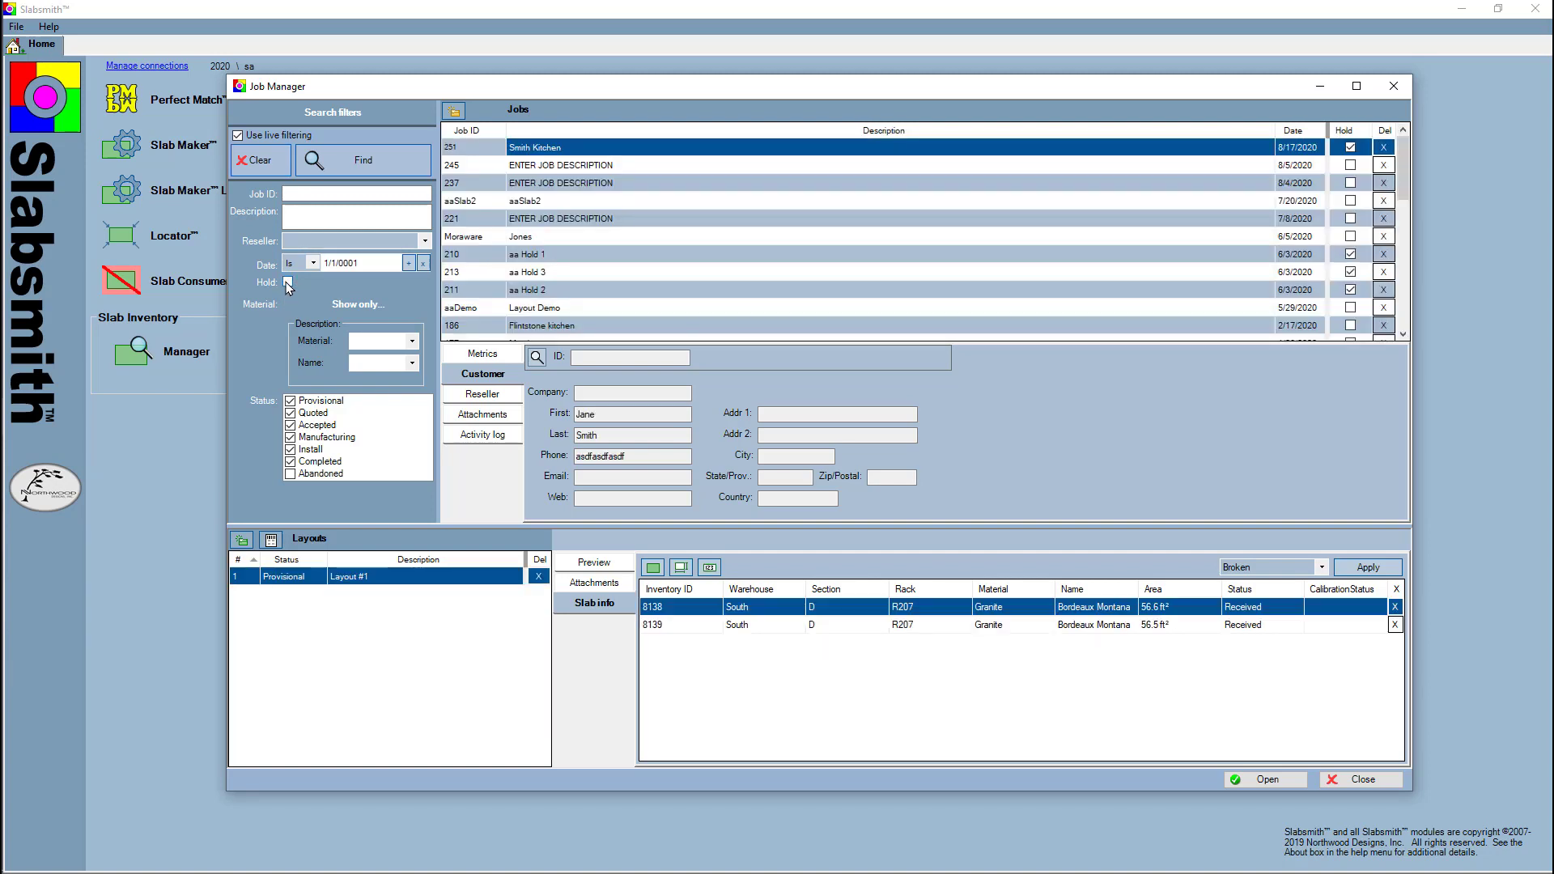
{"action": "left_click", "coordinate": [382, 165]}
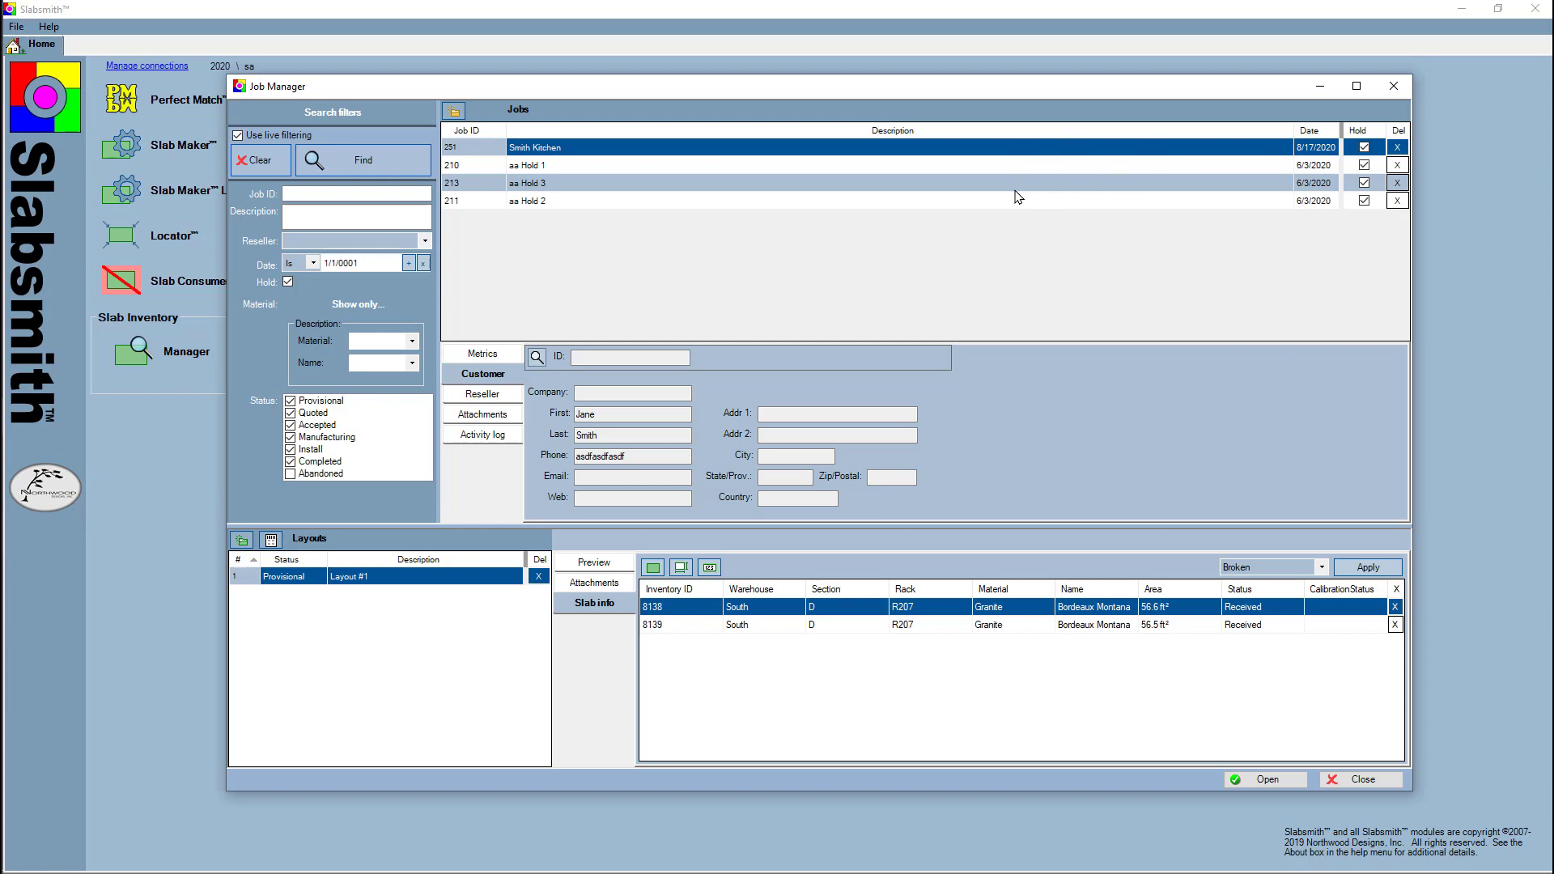
{"action": "left_click", "coordinate": [288, 283]}
{"action": "left_click", "coordinate": [374, 165]}
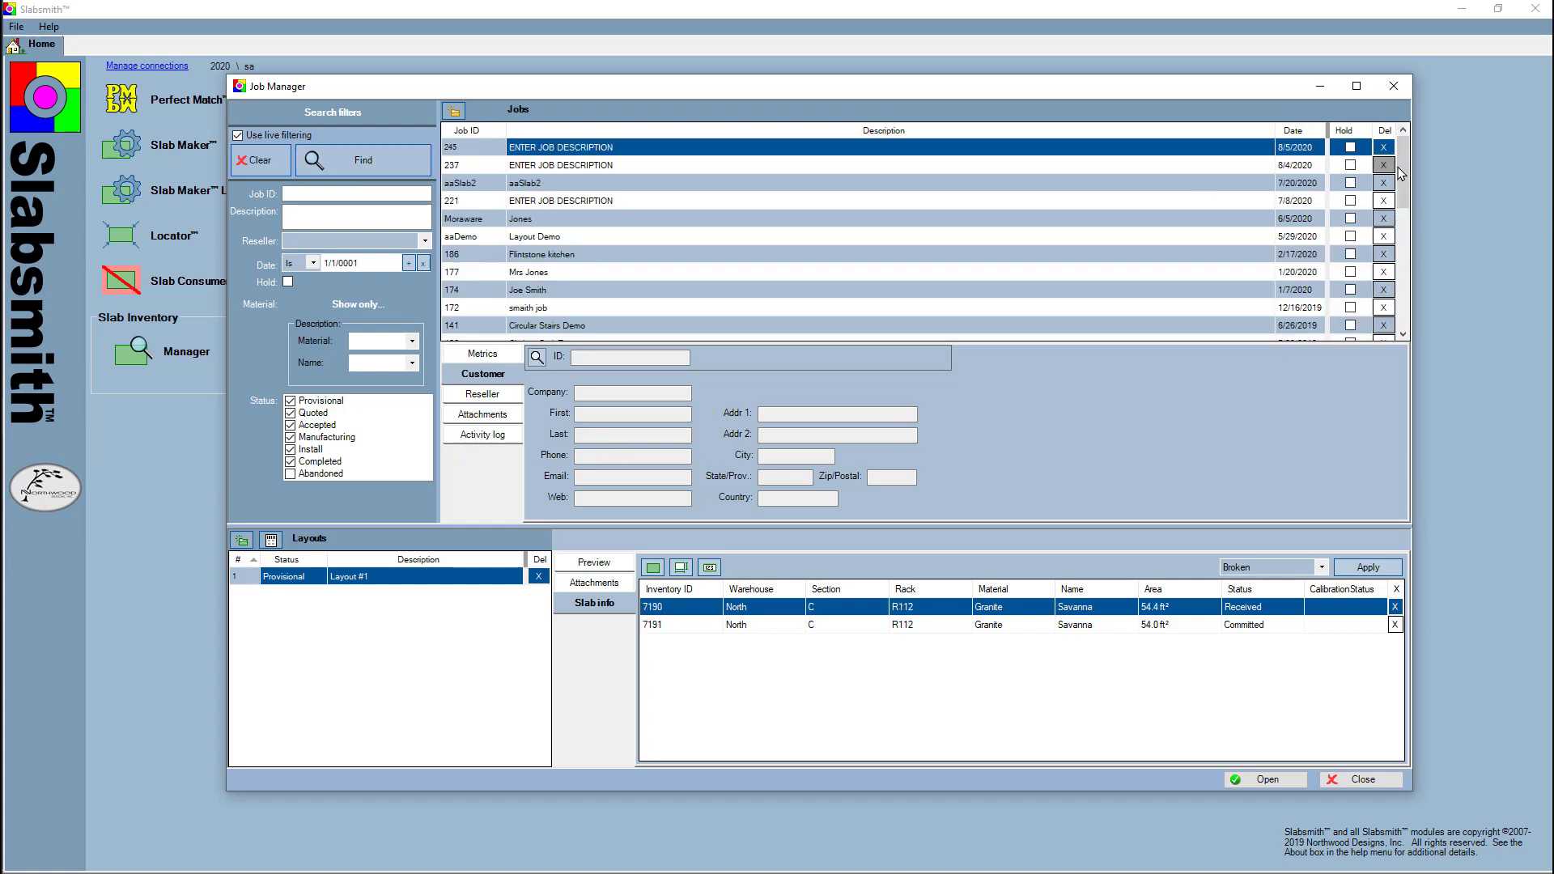
{"action": "mouse_move", "coordinate": [1407, 174]}
{"action": "left_mouse_down"}
{"action": "mouse_move", "coordinate": [1415, 207]}
{"action": "mouse_move", "coordinate": [1422, 181]}
{"action": "left_mouse_up"}
{"action": "left_click", "coordinate": [287, 282]}
{"action": "left_click", "coordinate": [346, 163]}
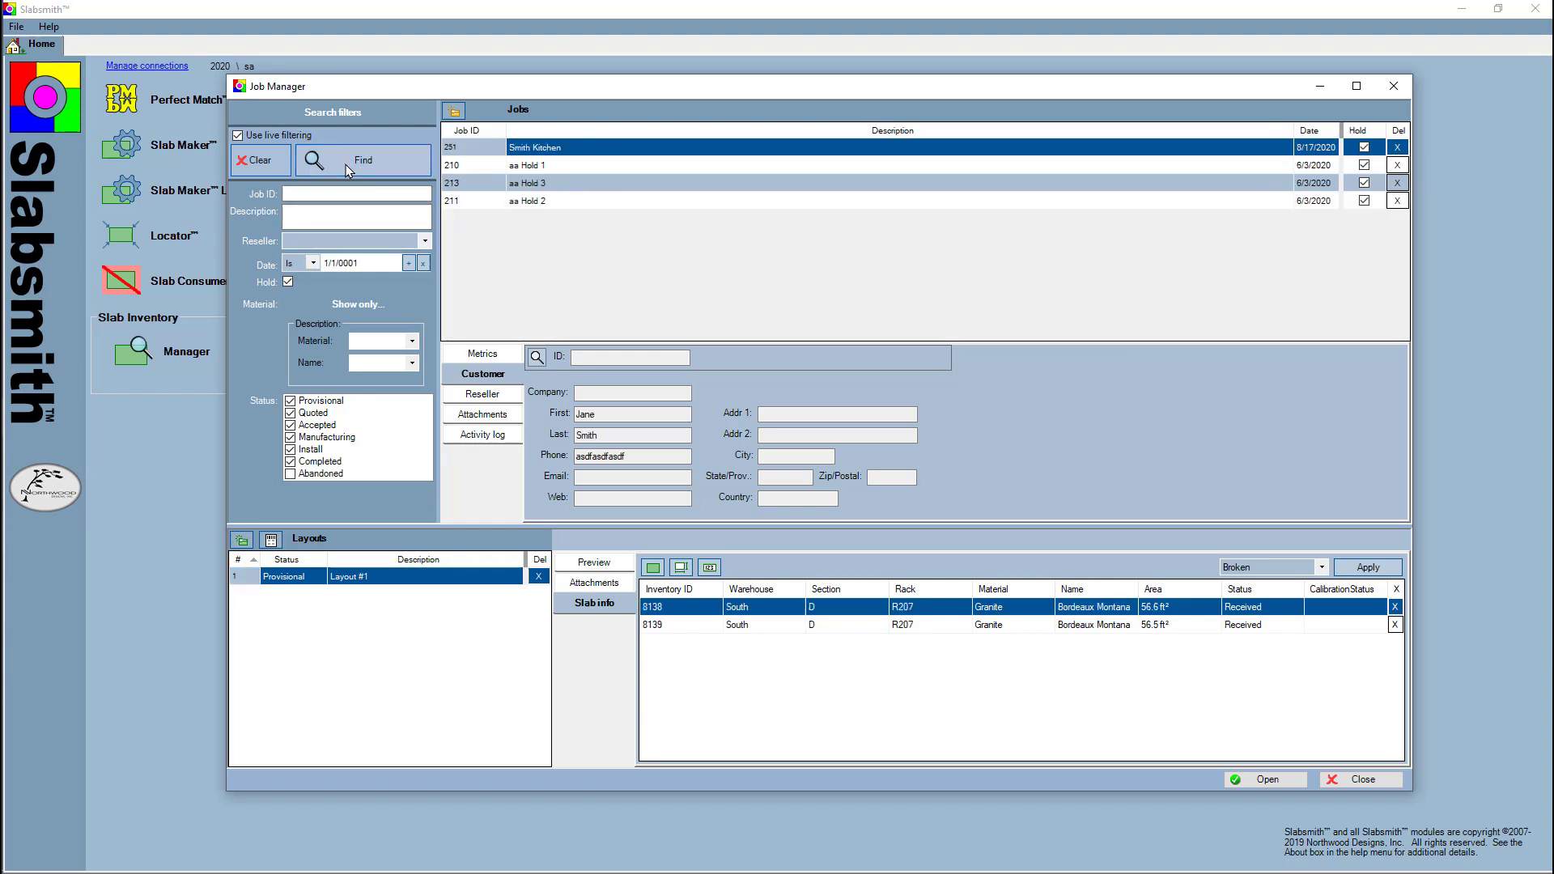
Untick Hold on job 251, permanently delete the job, and close Job Manager
{"action": "left_click", "coordinate": [1364, 148]}
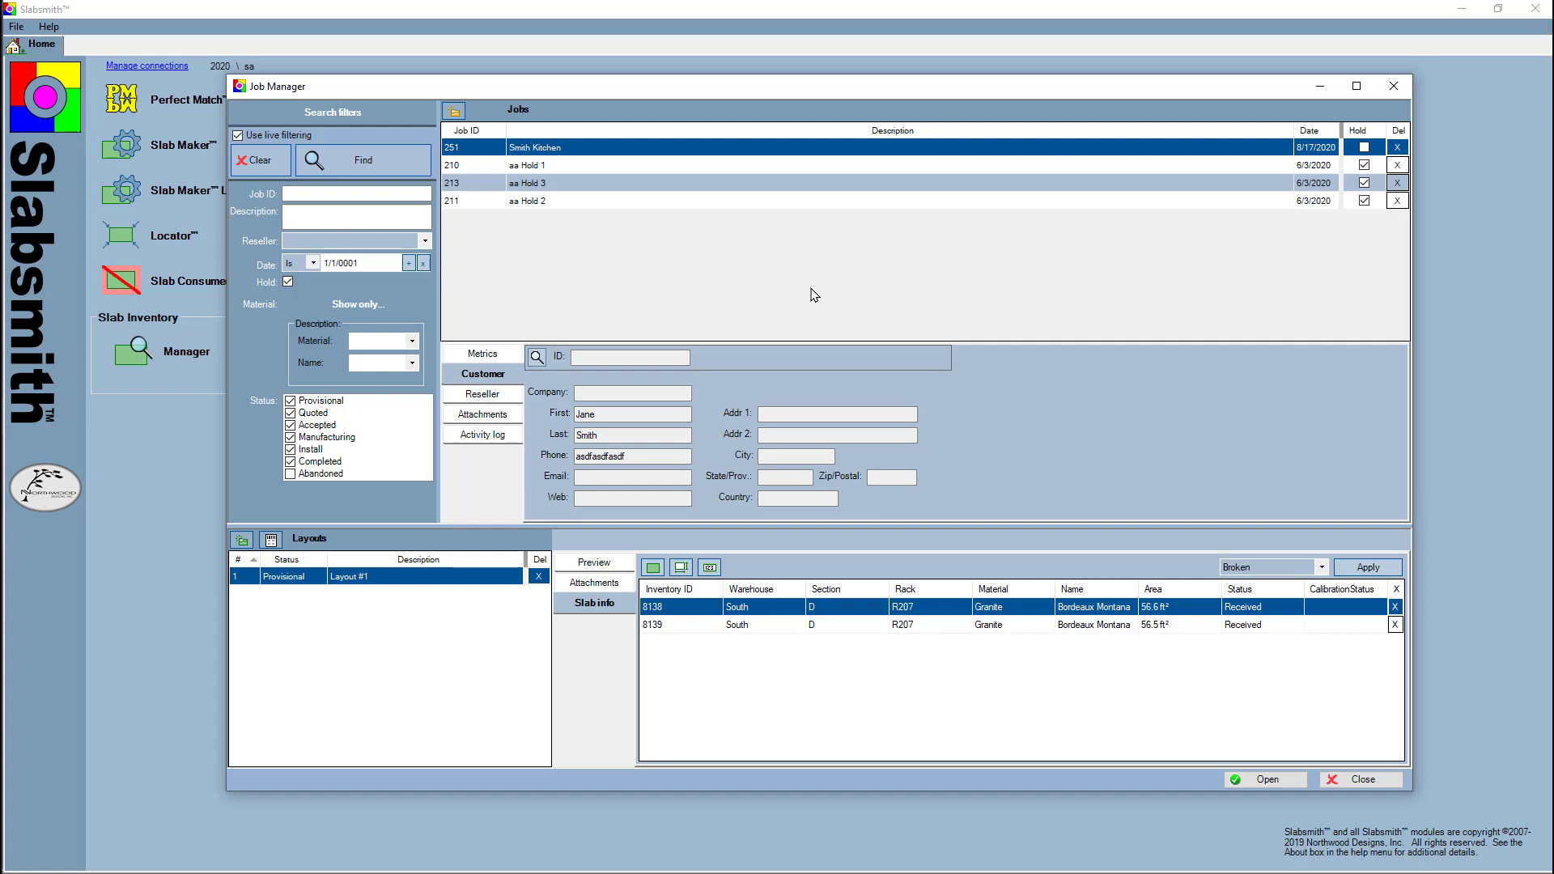
{"action": "left_click", "coordinate": [1398, 148]}
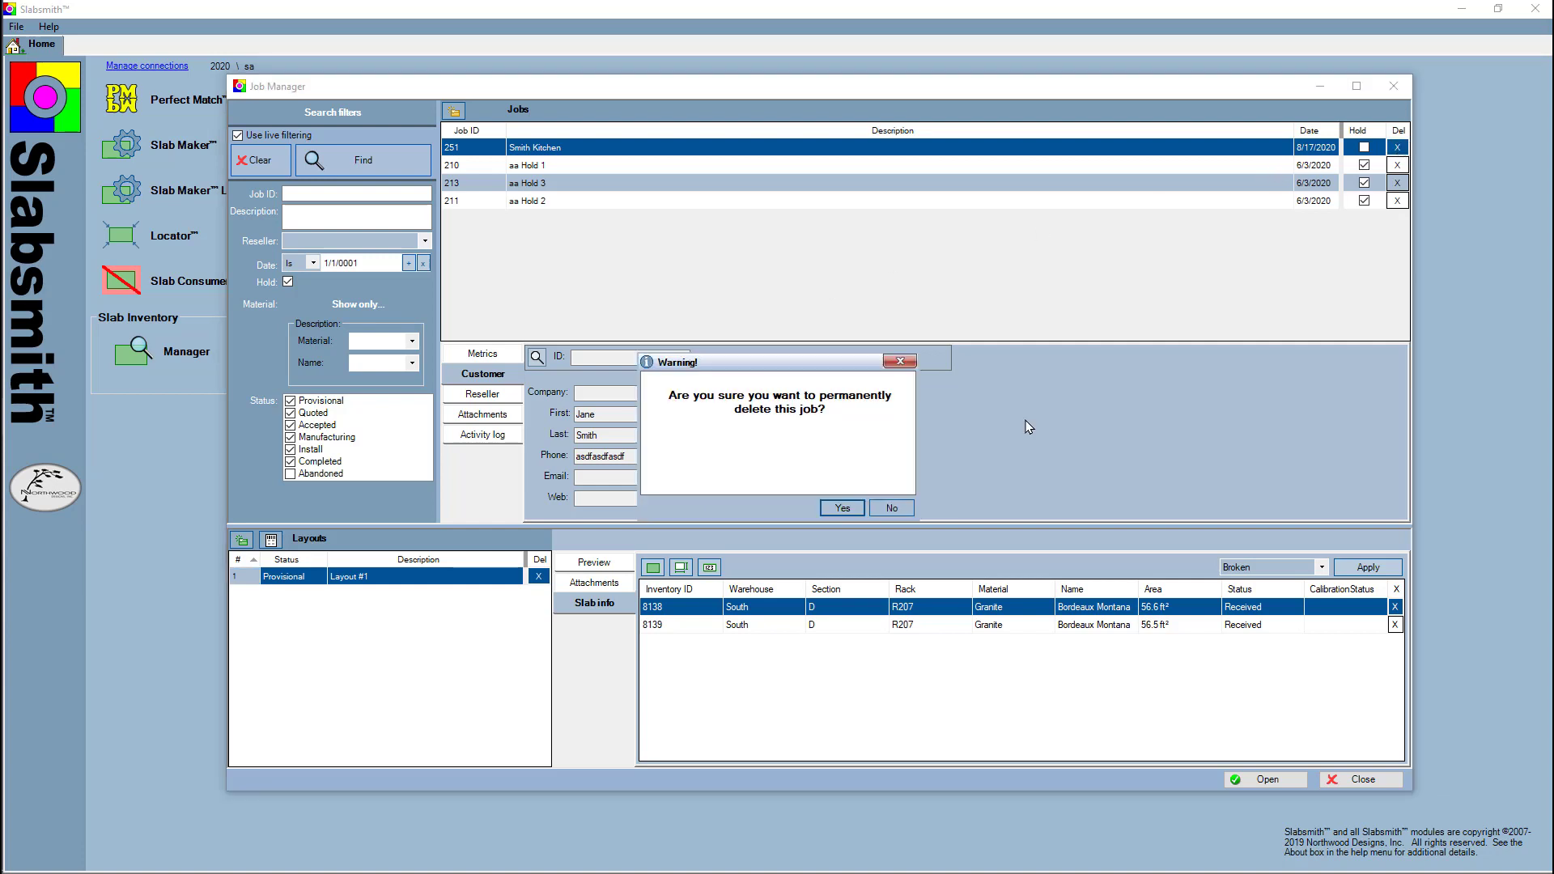
{"action": "left_click", "coordinate": [843, 508]}
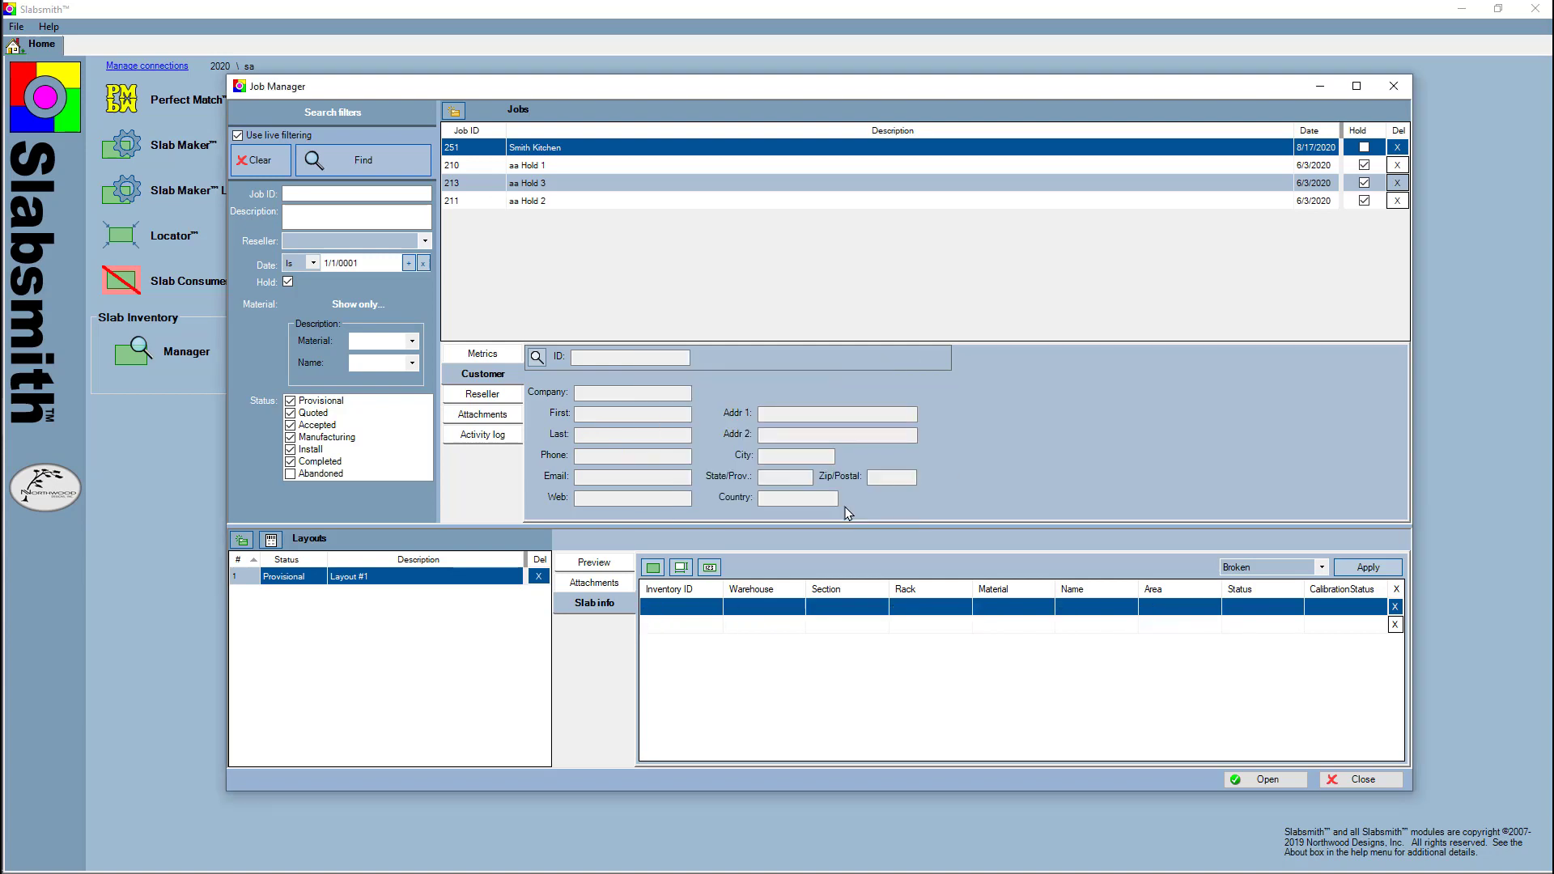
{"action": "left_click", "coordinate": [1394, 86]}
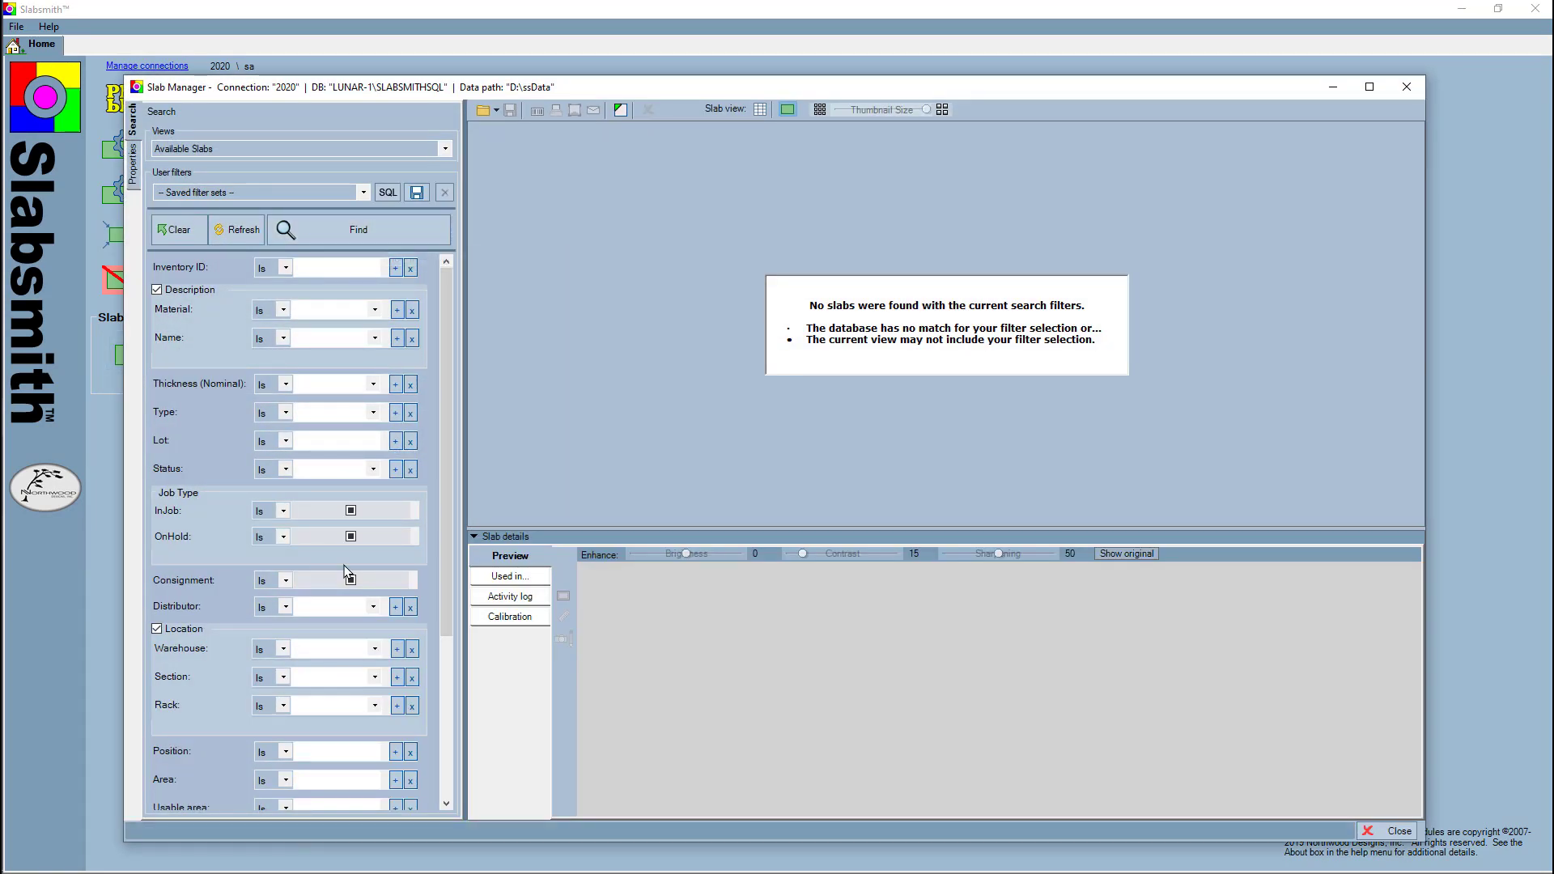
Search for on-hold slabs to confirm only six remain held
{"action": "left_click", "coordinate": [350, 538]}
{"action": "left_click", "coordinate": [351, 538]}
{"action": "left_click", "coordinate": [419, 241]}
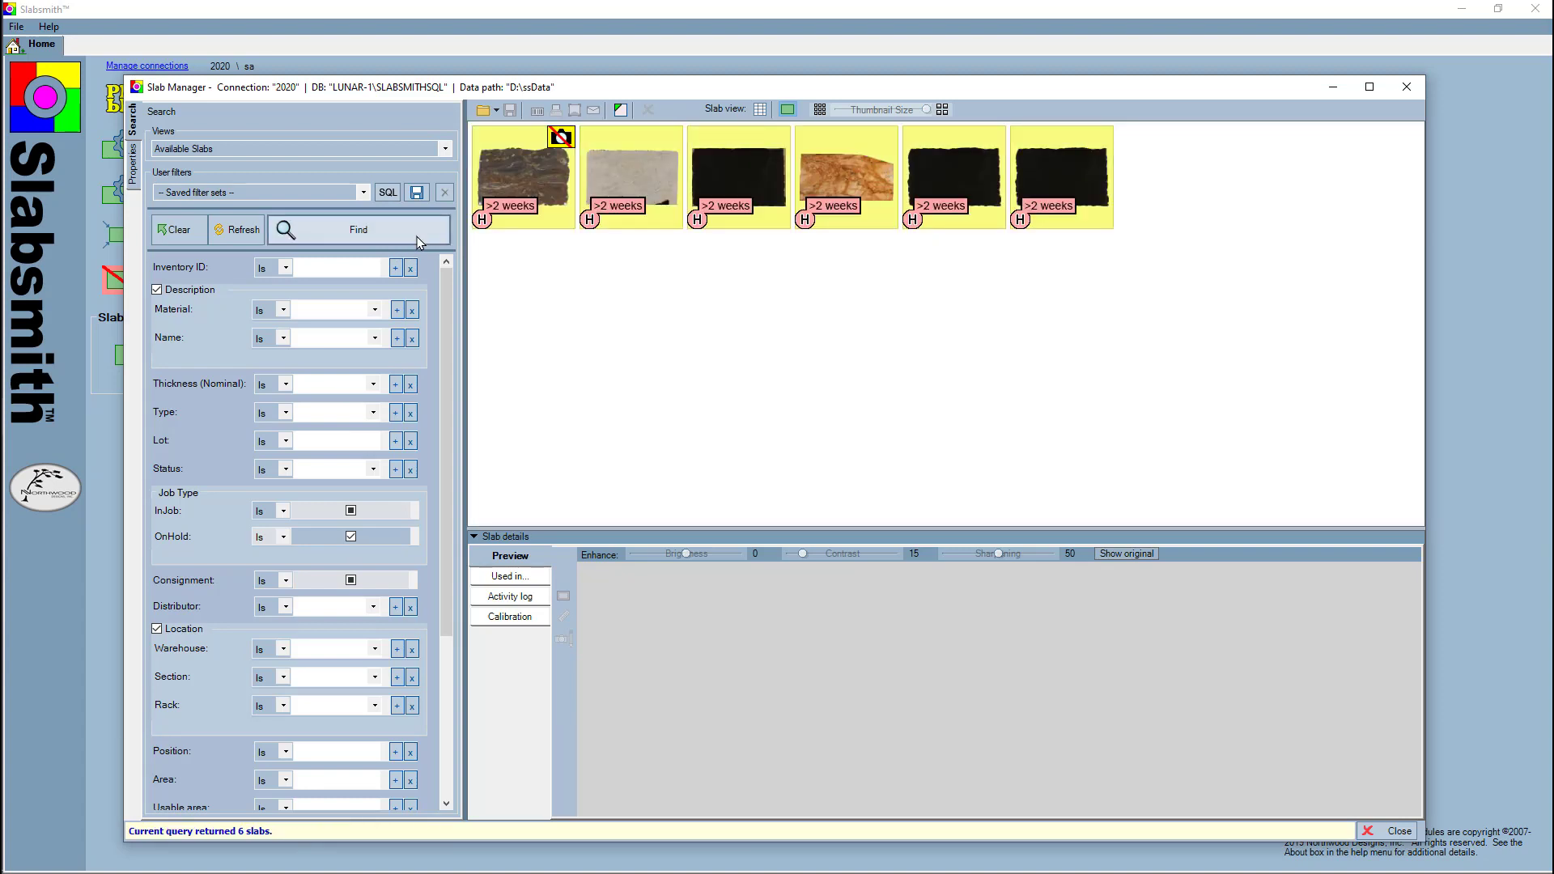
Clear the filters and search Bordeaux Montana to confirm all three slabs are free, then open Slab Maker
{"action": "left_click", "coordinate": [350, 539]}
{"action": "left_click", "coordinate": [198, 243]}
{"action": "left_click", "coordinate": [375, 340]}
{"action": "scroll", "coordinate": [364, 430], "scroll_direction": "up", "scroll_amount": 5}
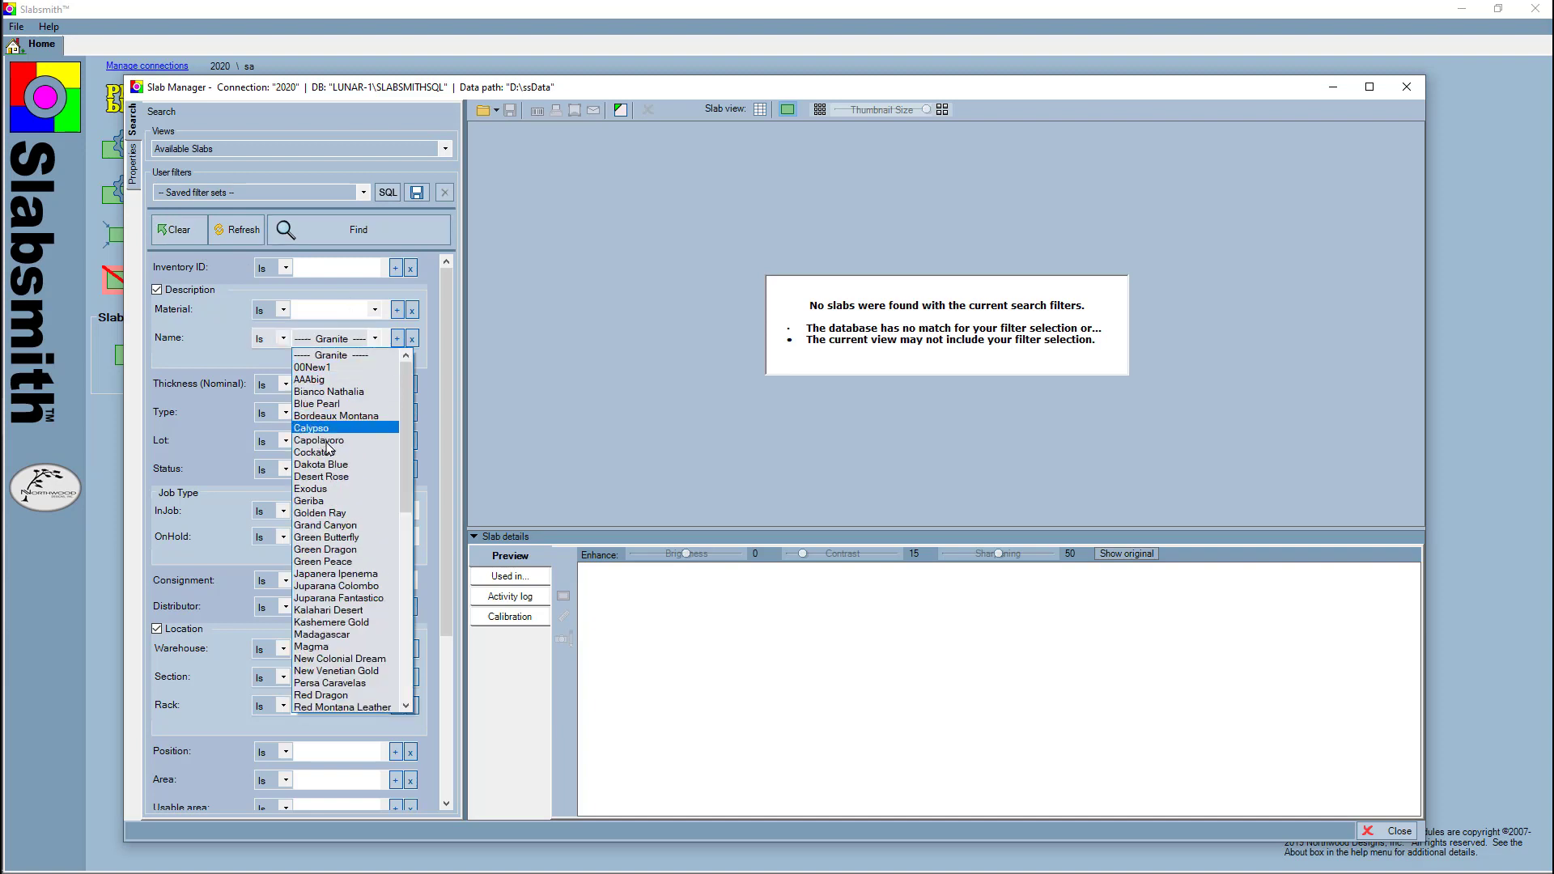
{"action": "left_click", "coordinate": [349, 411]}
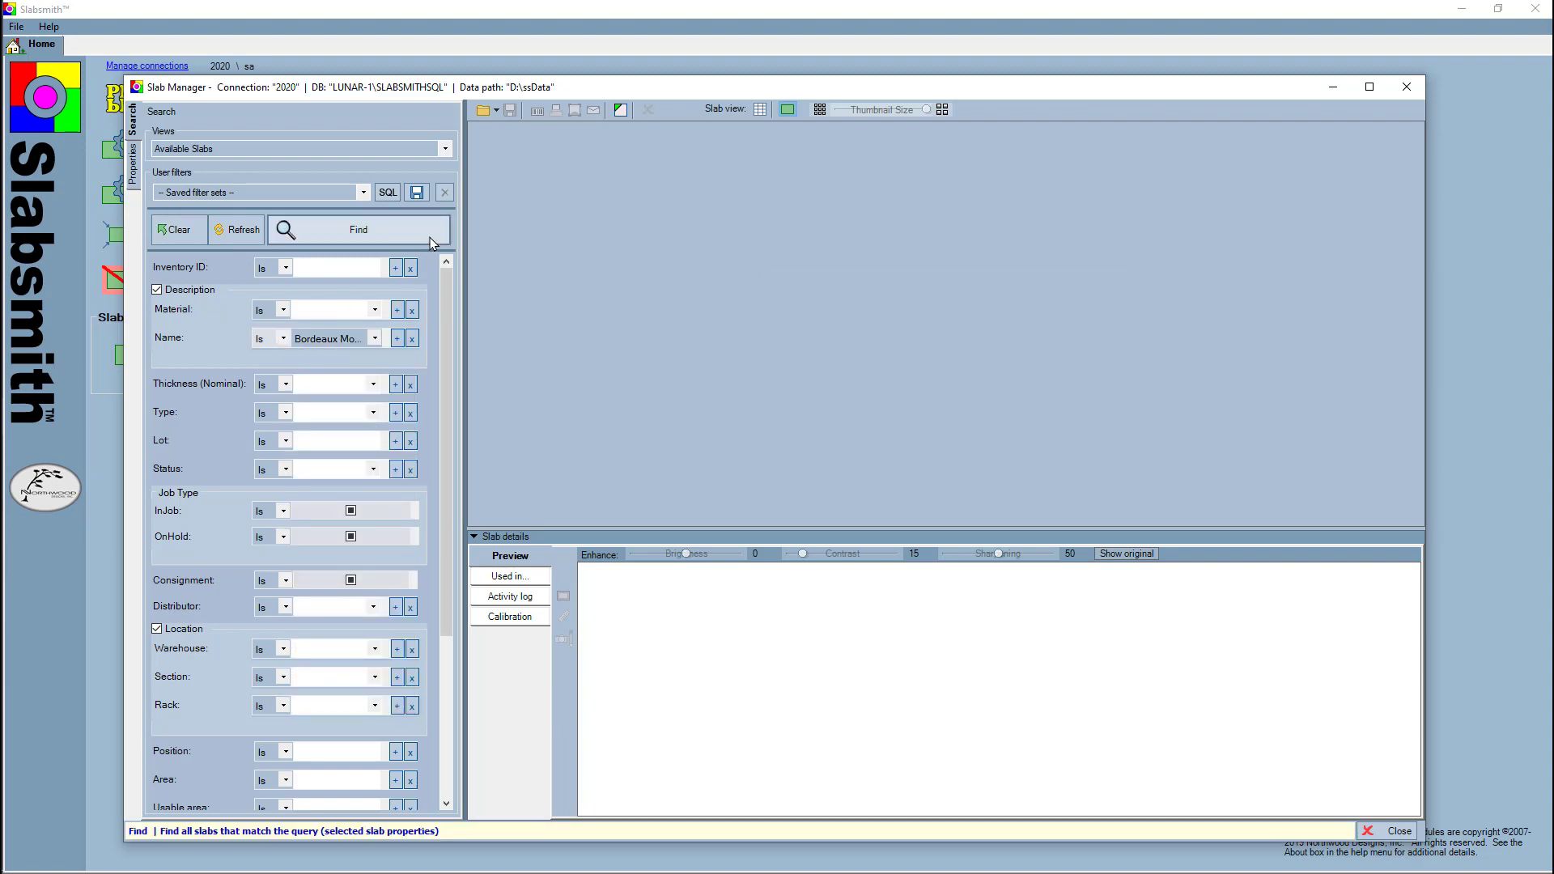
{"action": "left_click", "coordinate": [433, 241]}
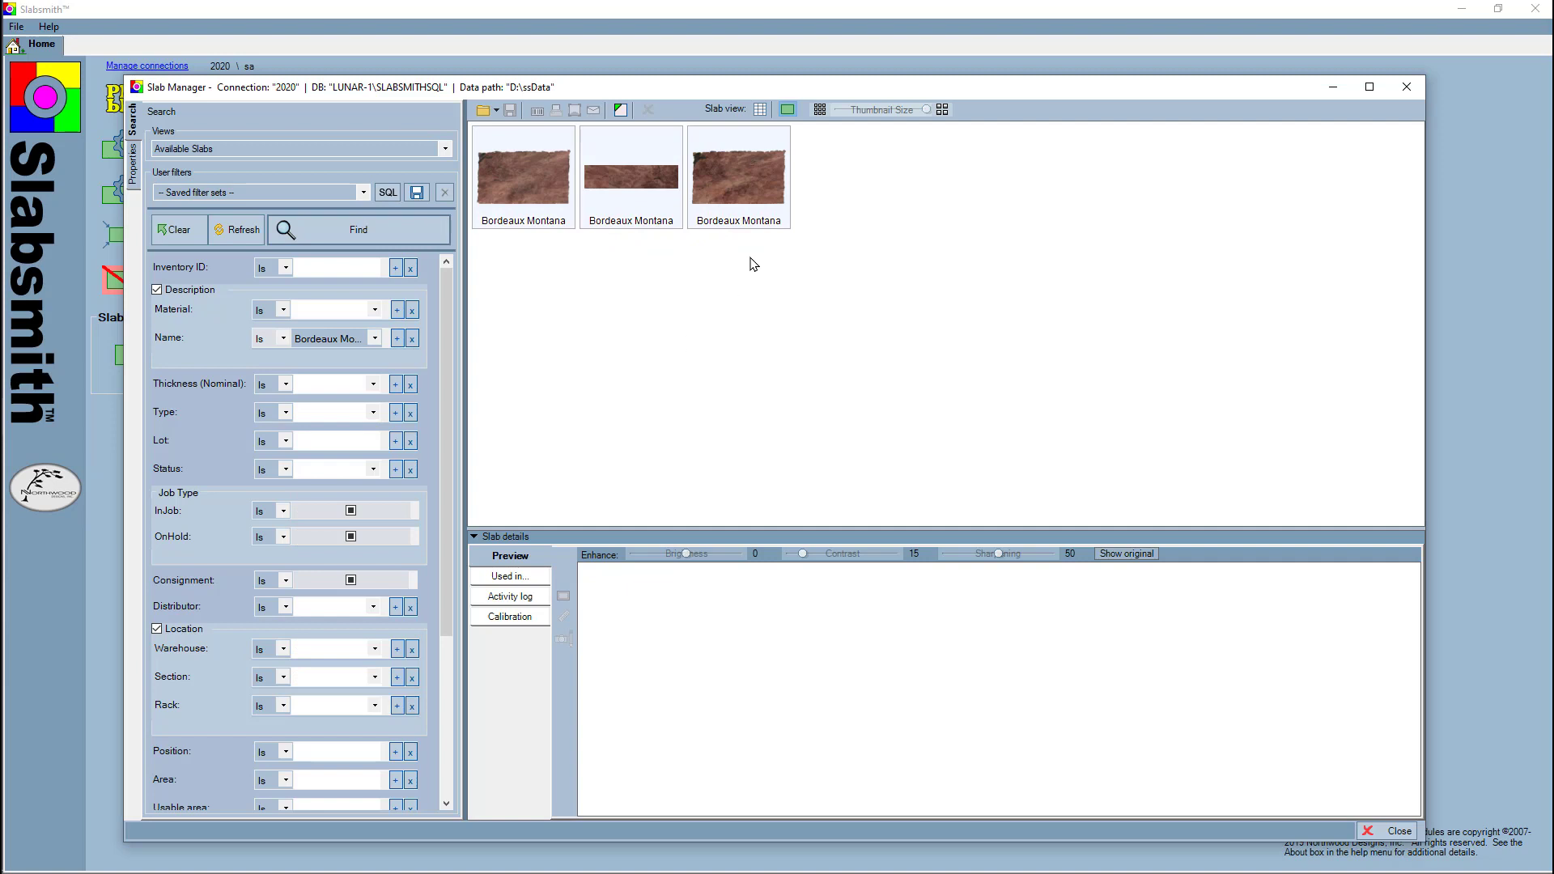
{"action": "mouse_move", "coordinate": [738, 176]}
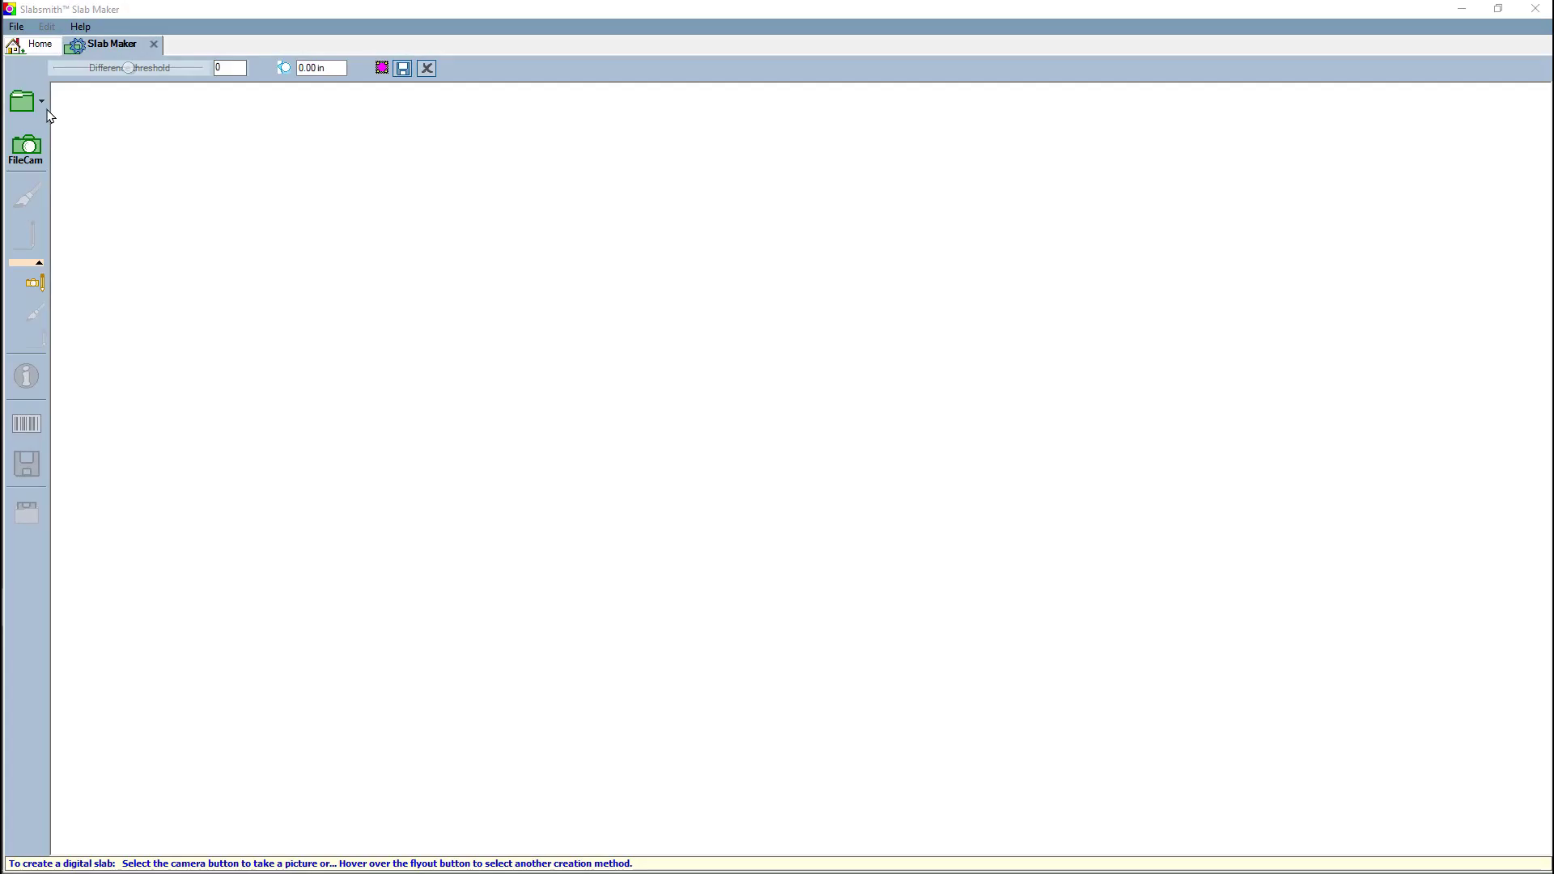
{"action": "left_click", "coordinate": [41, 104]}
Create four blank slabs with IDs 2542–2545, loading properties from the previous slab
{"action": "left_click", "coordinate": [110, 113]}
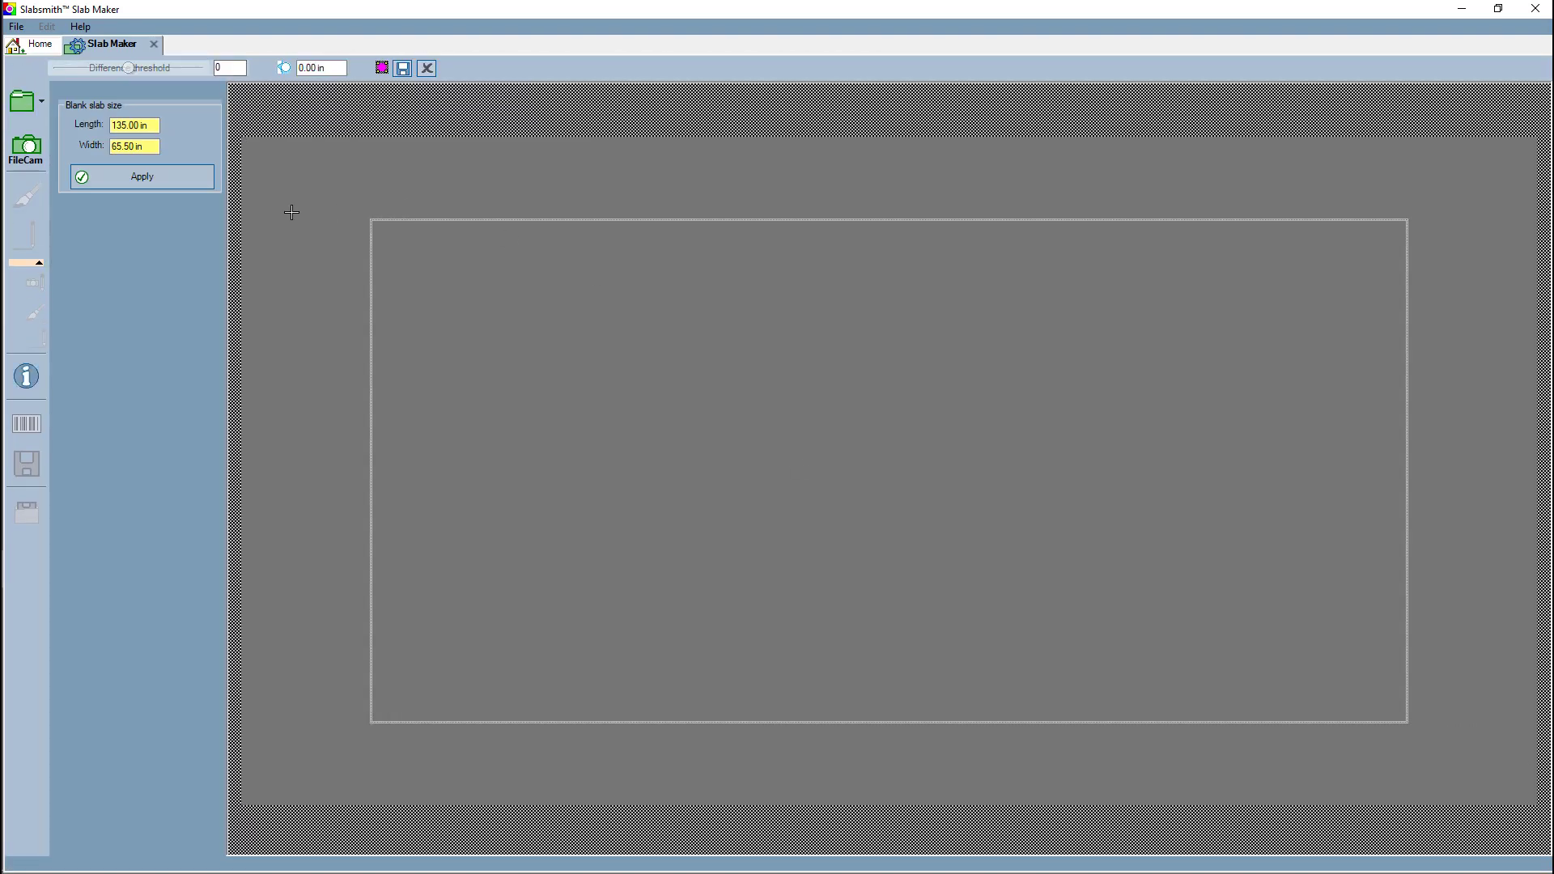
{"action": "left_click", "coordinate": [205, 170]}
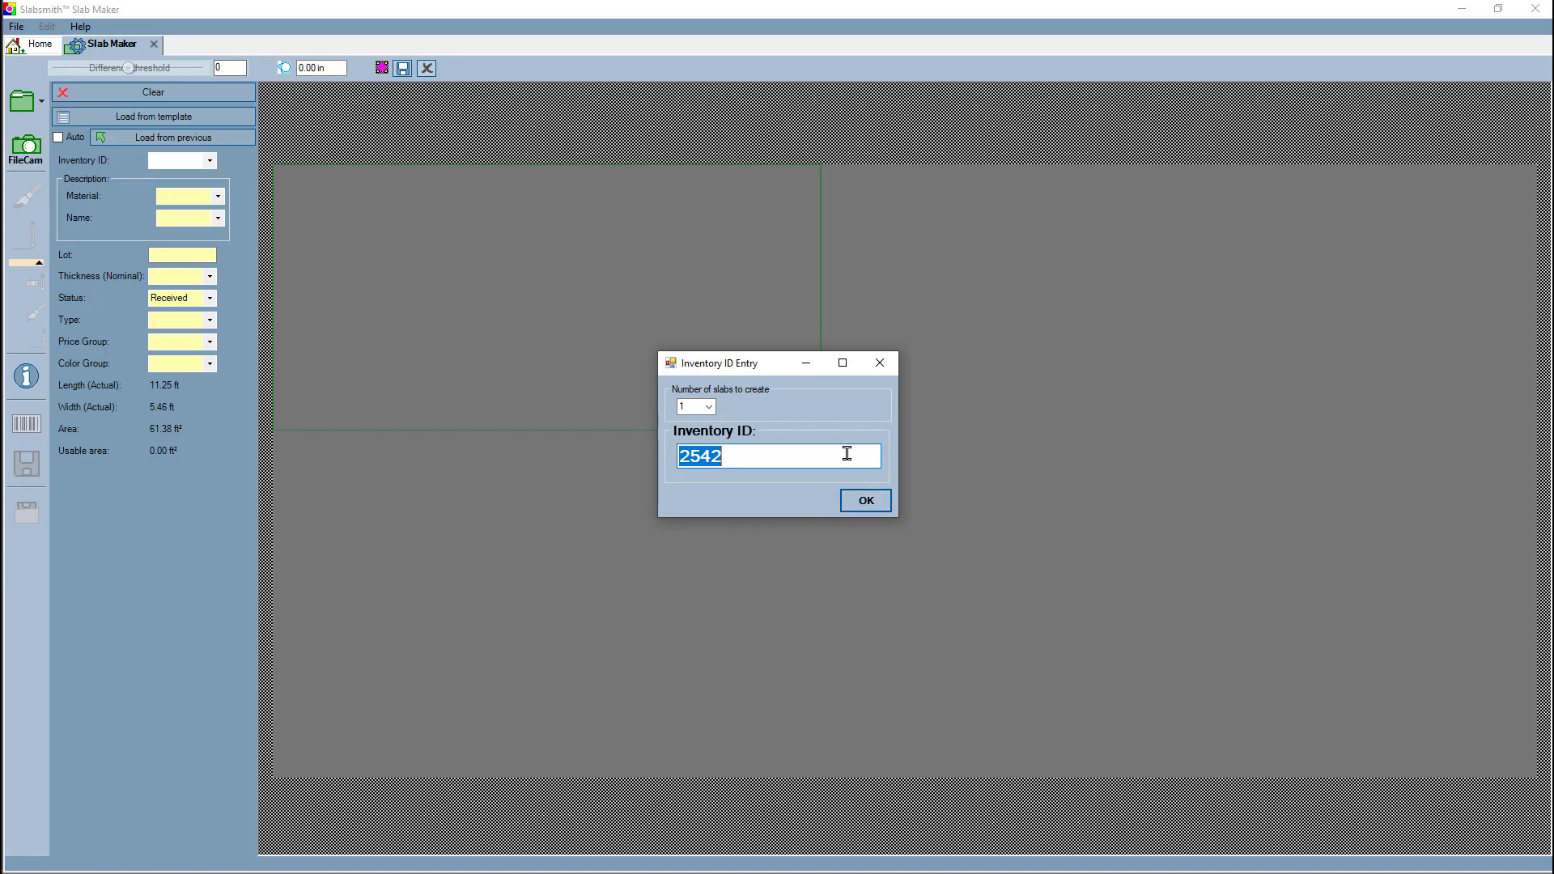
{"action": "left_click", "coordinate": [710, 407]}
{"action": "left_click", "coordinate": [692, 450]}
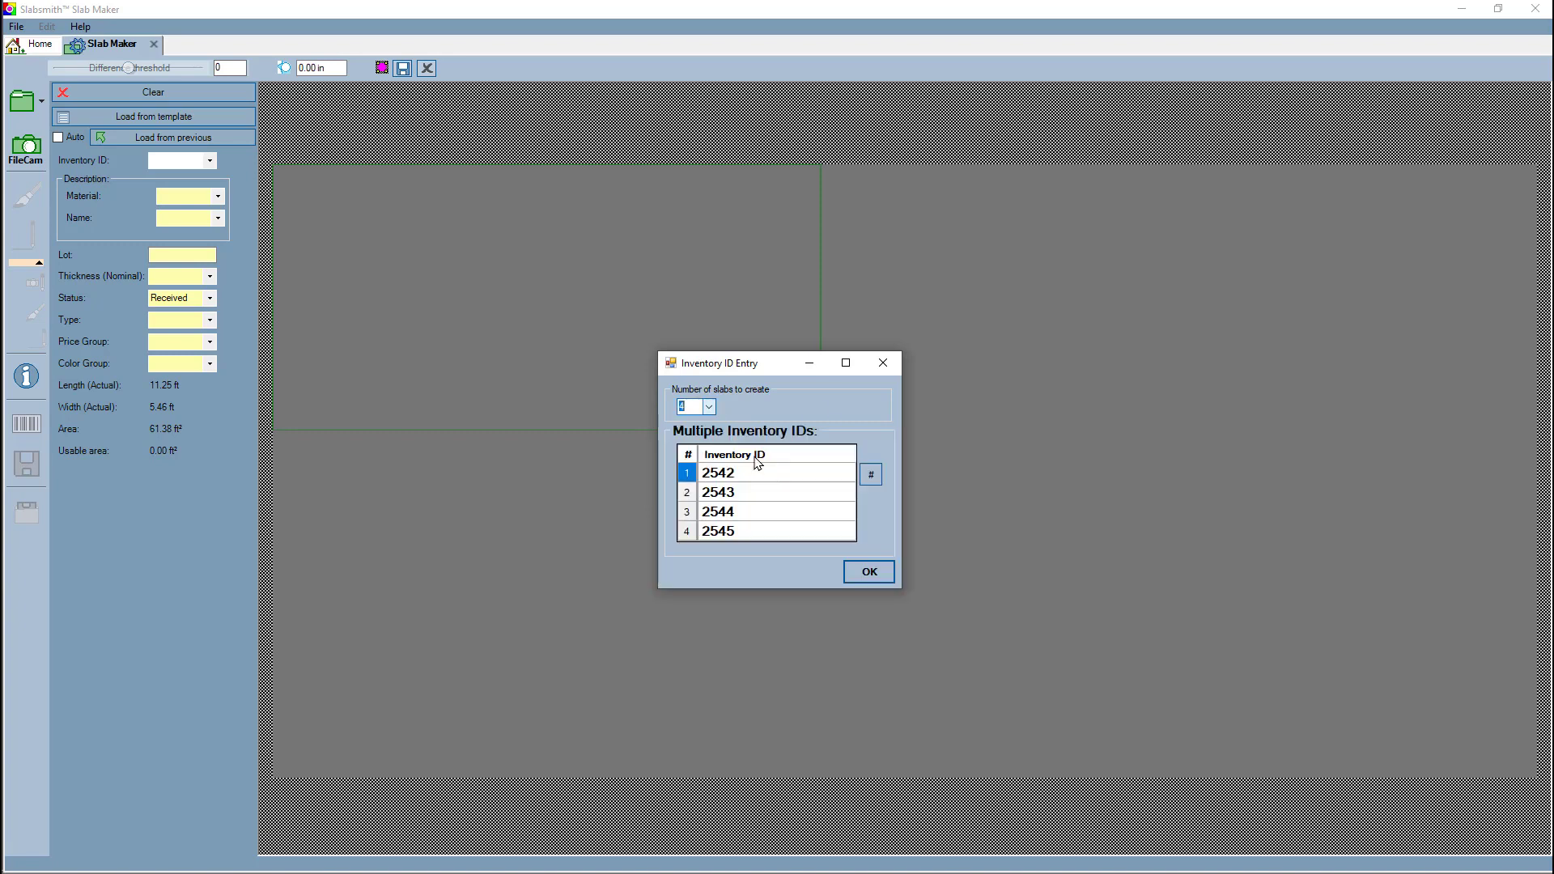
{"action": "left_click", "coordinate": [871, 573]}
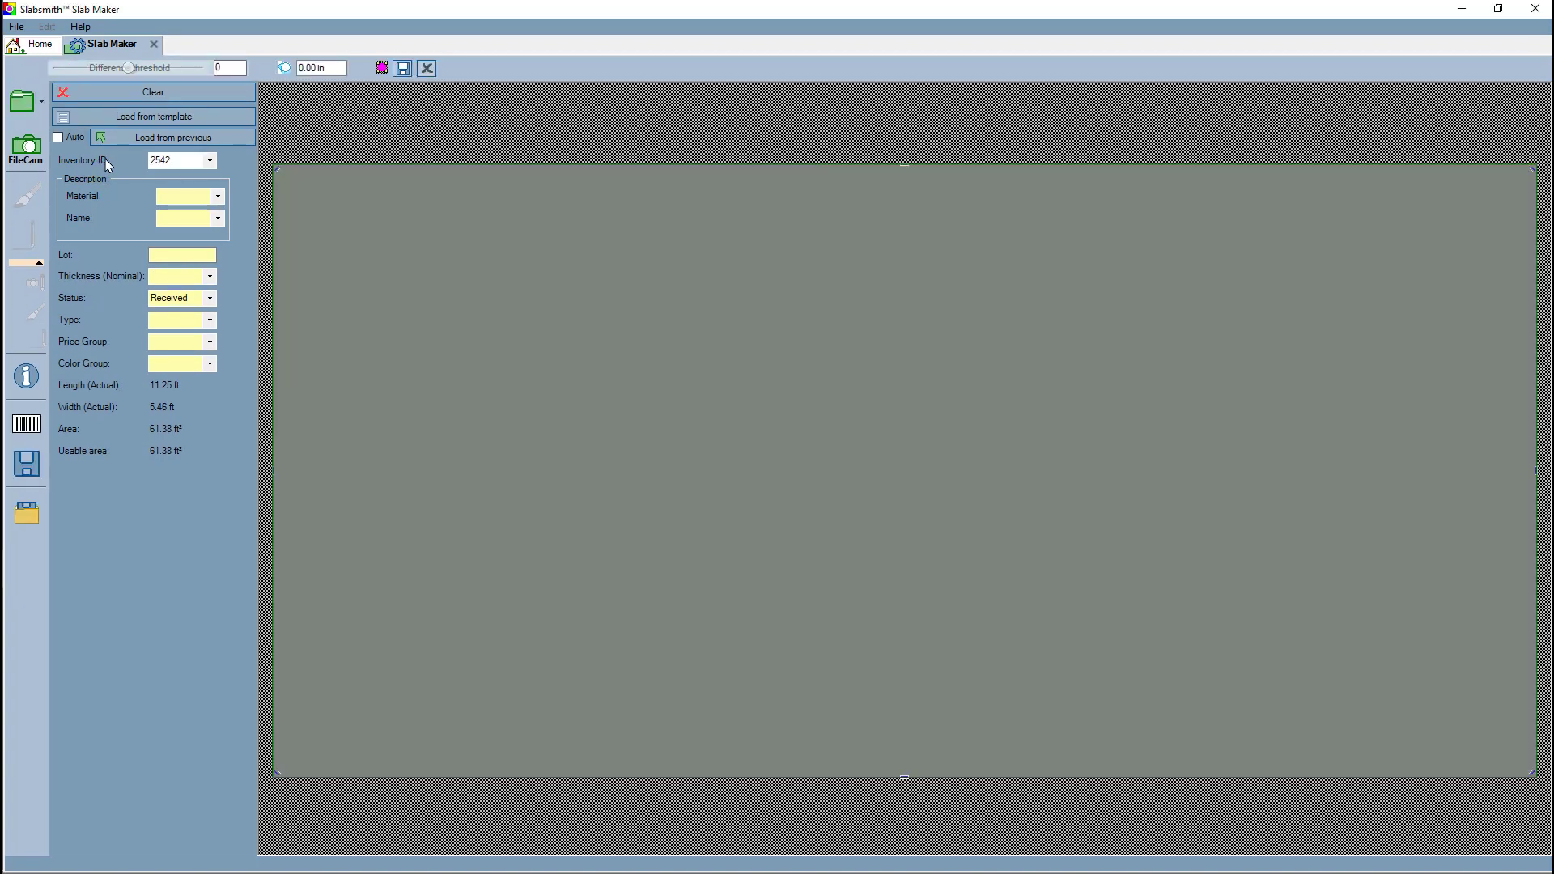
{"action": "left_click", "coordinate": [158, 138]}
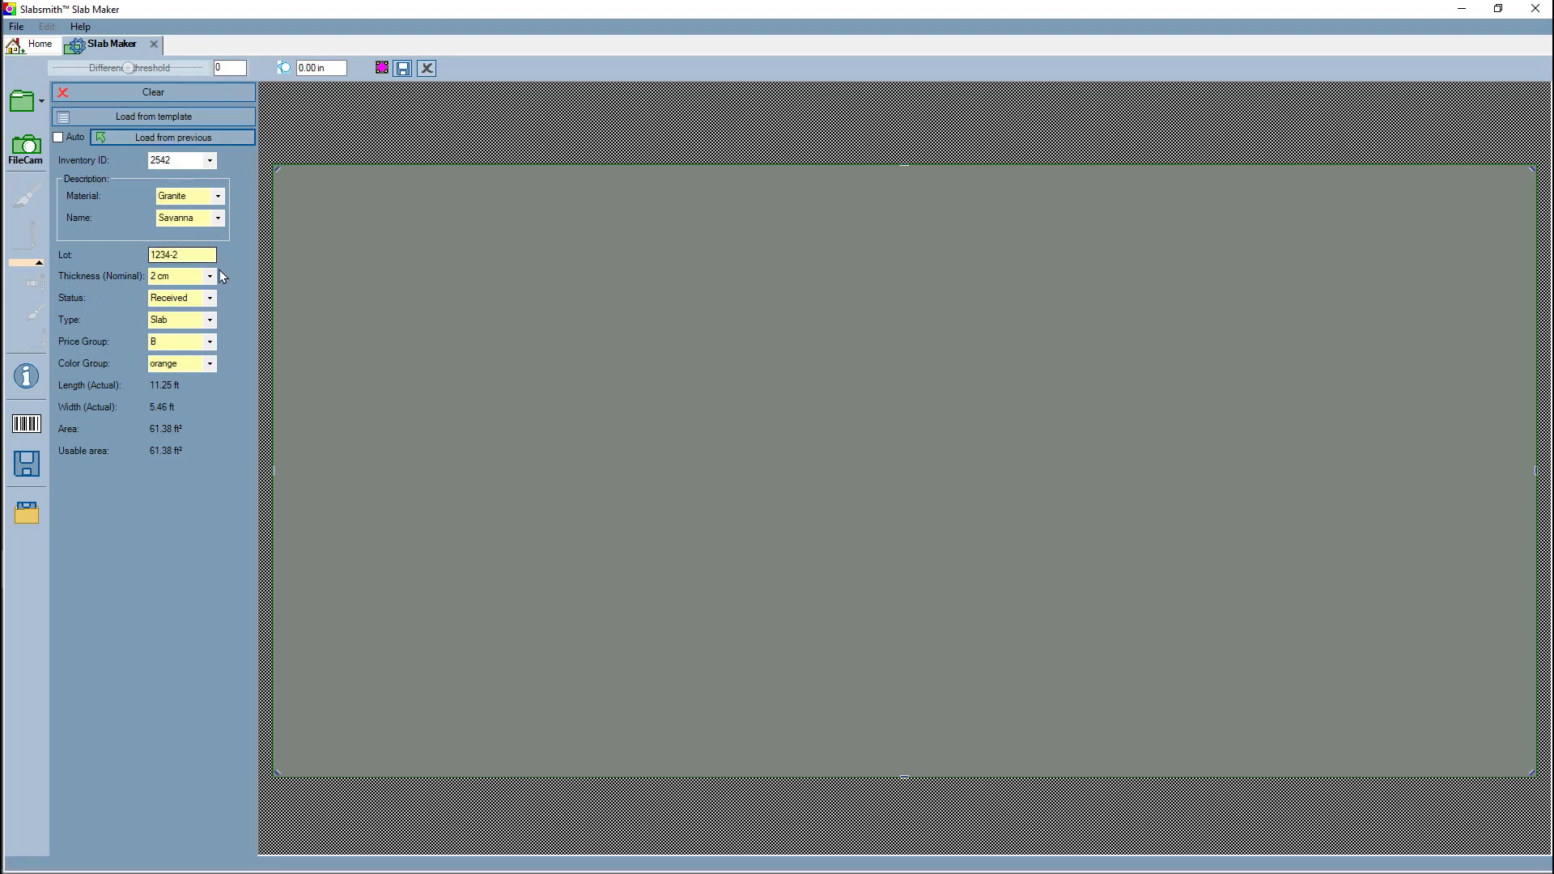
Change slab 2543's lot to 1234-3 and slab 2544's lot to 1234-4
{"action": "left_click", "coordinate": [210, 161]}
{"action": "left_click", "coordinate": [186, 191]}
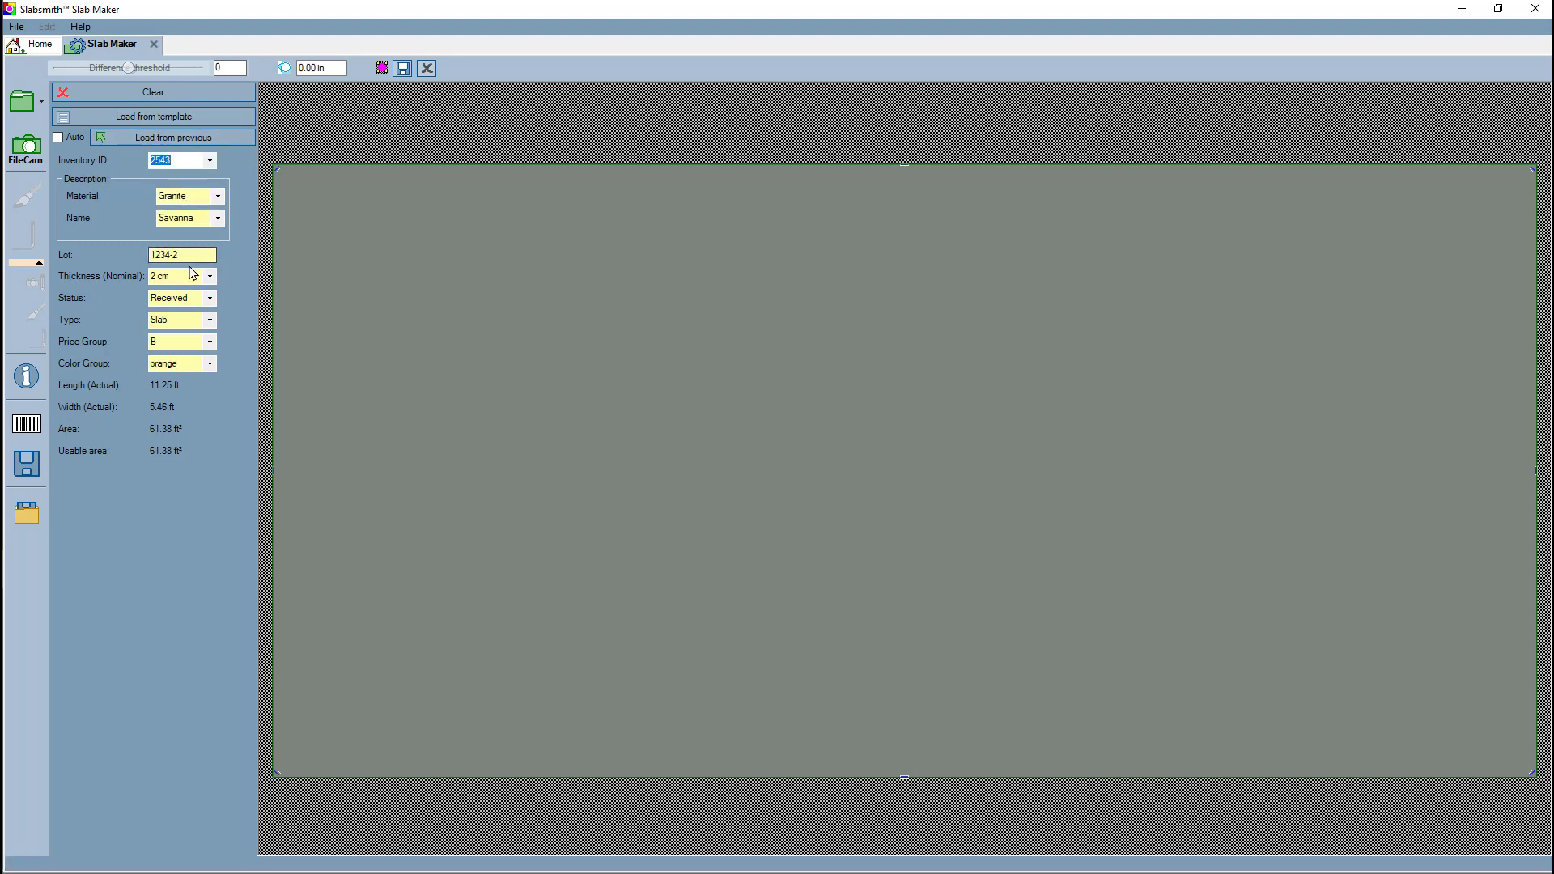
{"action": "left_click", "coordinate": [186, 255]}
{"action": "type", "text": "3"}
{"action": "left_click", "coordinate": [210, 161]}
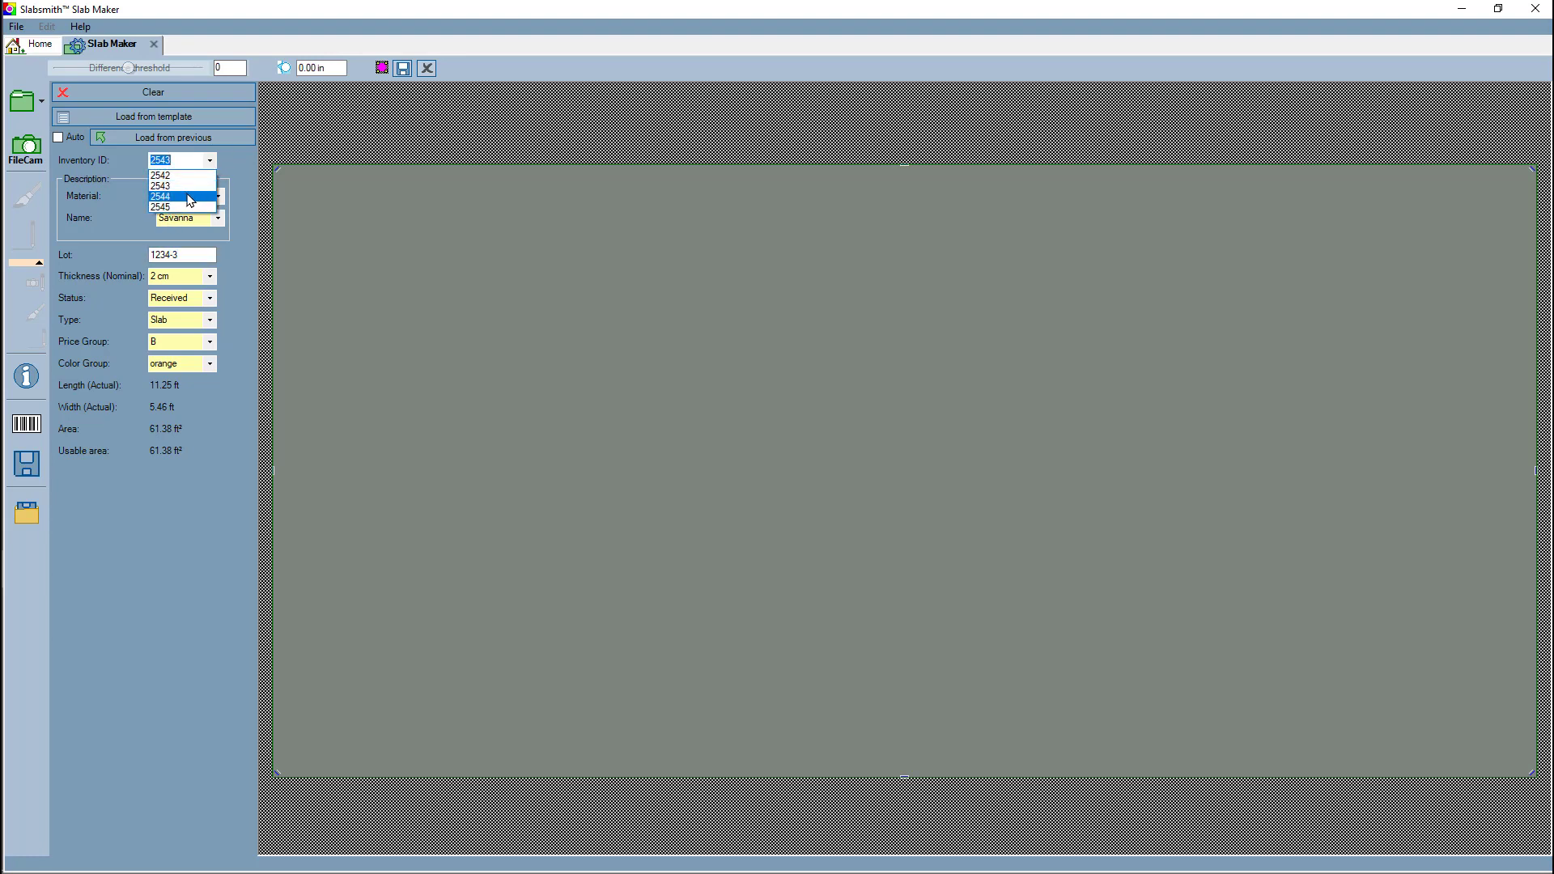
{"action": "left_click", "coordinate": [188, 196]}
{"action": "left_click", "coordinate": [197, 255]}
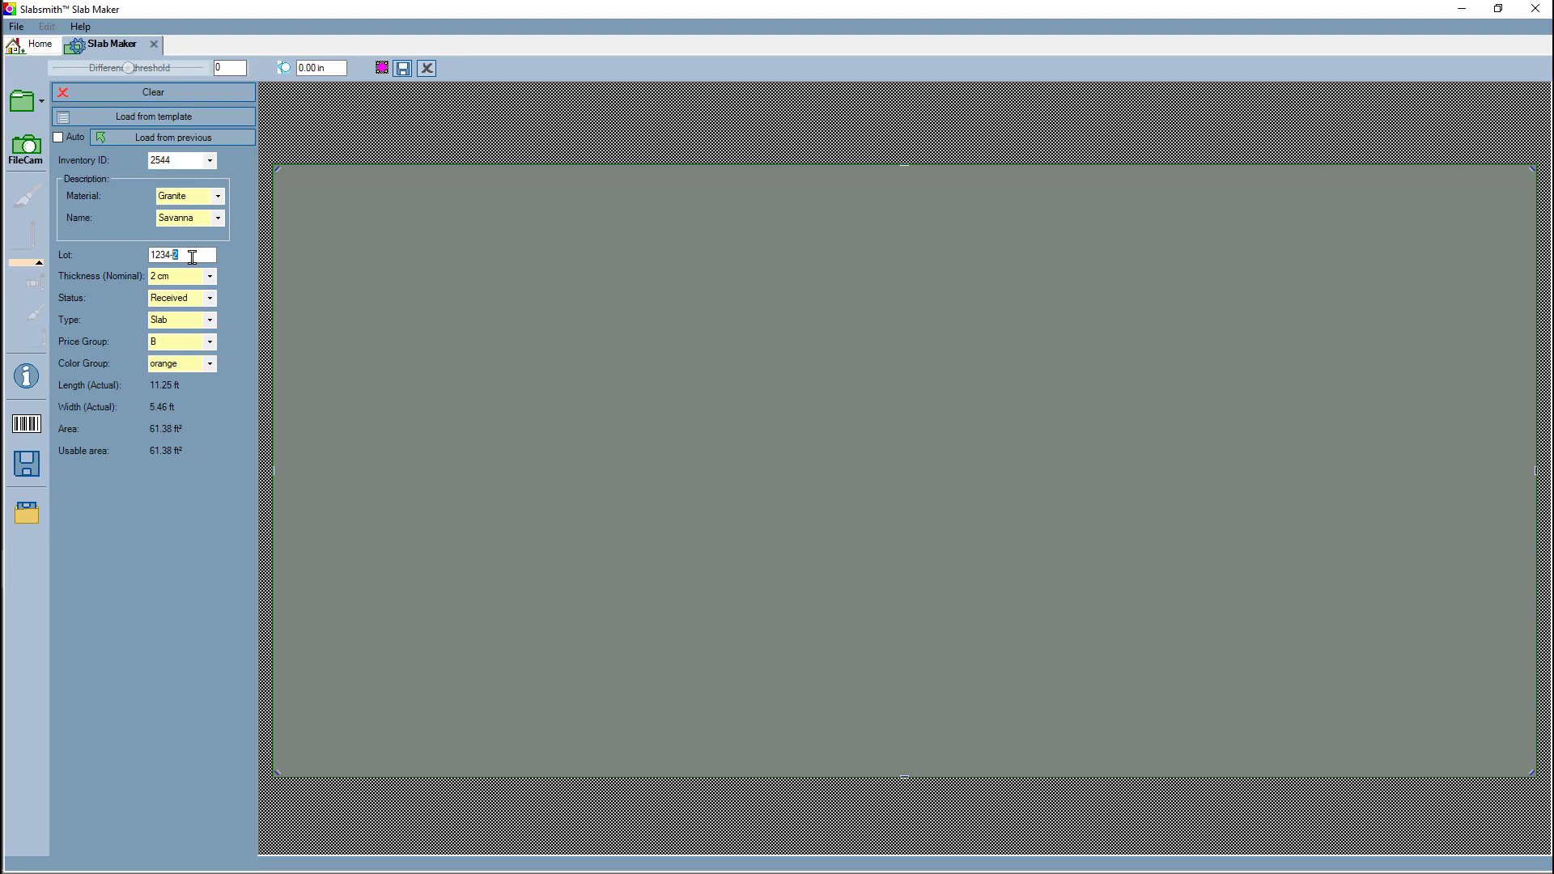
Review the lot numbers of slabs 2542, 2543 and 2544
{"action": "left_click", "coordinate": [210, 161]}
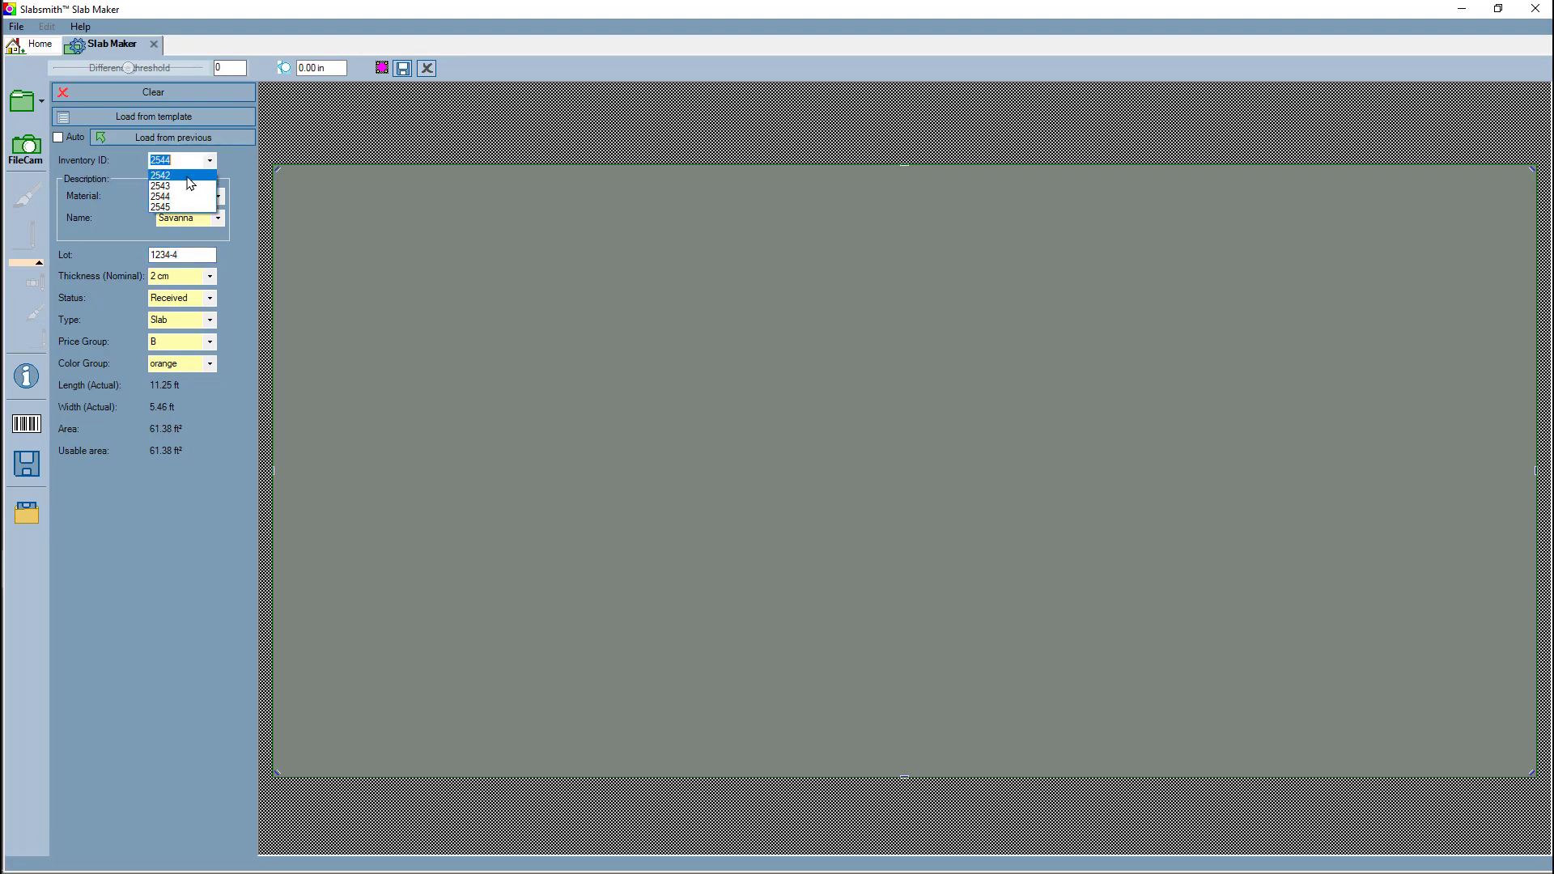
{"action": "left_click", "coordinate": [188, 175]}
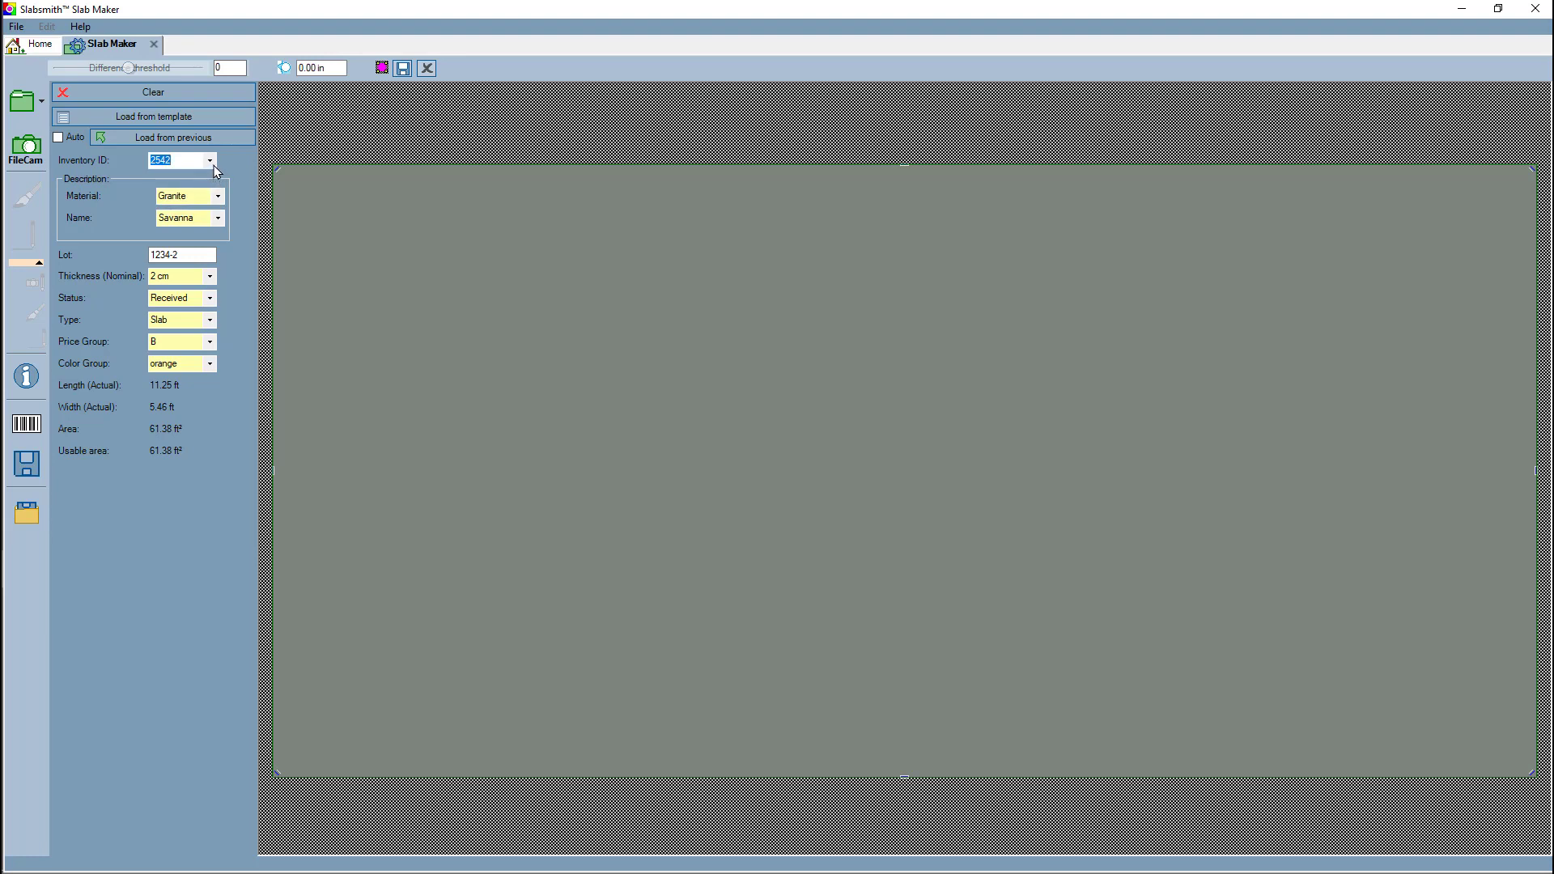
{"action": "left_click", "coordinate": [212, 162]}
{"action": "left_click", "coordinate": [202, 185]}
{"action": "left_click", "coordinate": [212, 160]}
{"action": "left_click", "coordinate": [197, 195]}
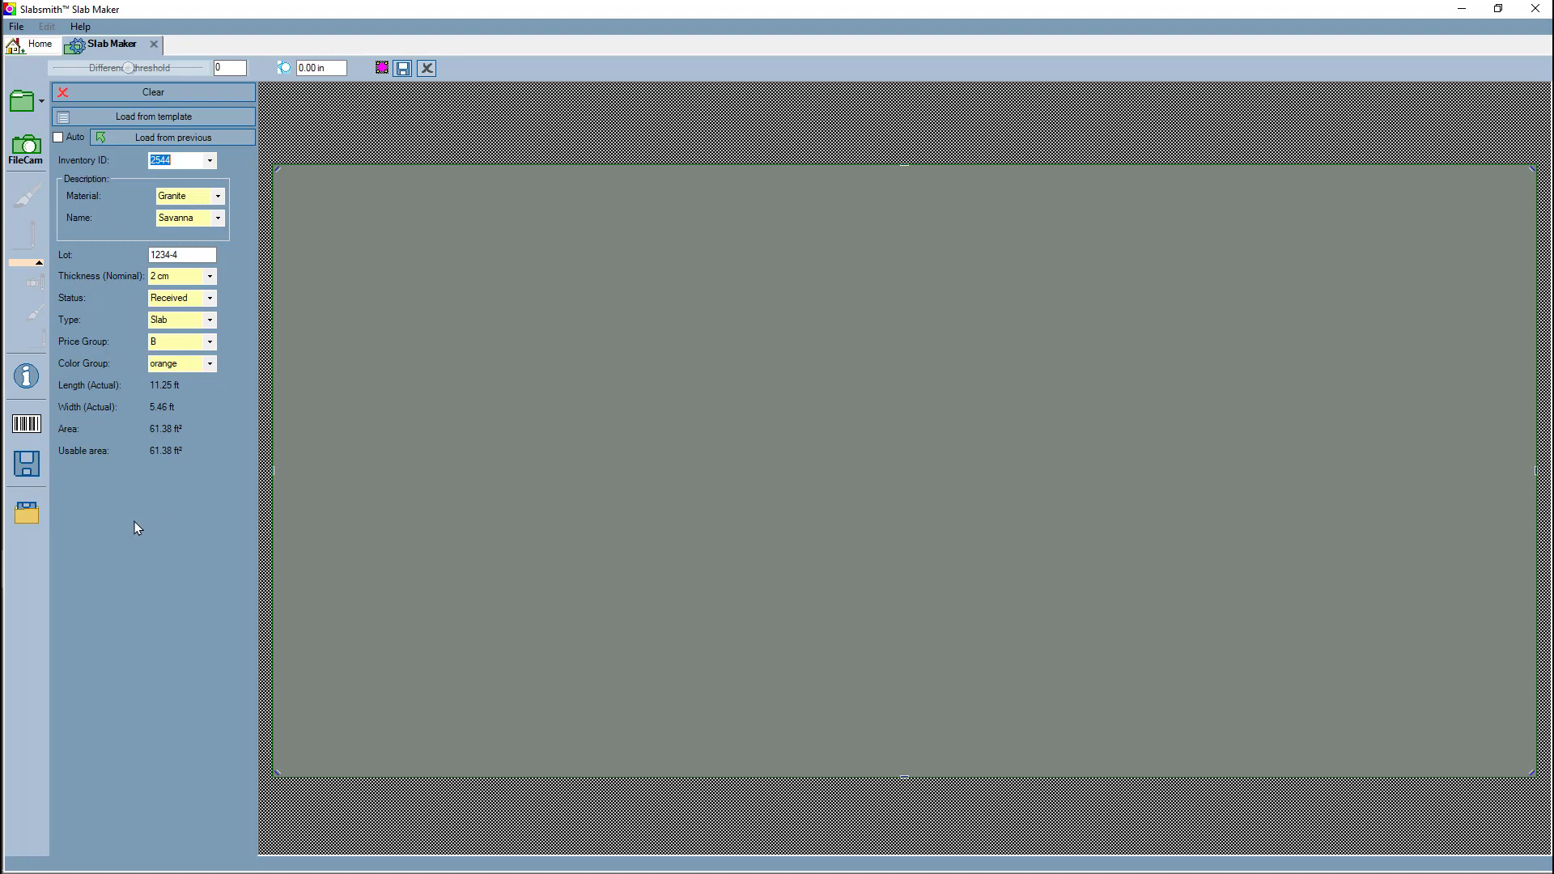